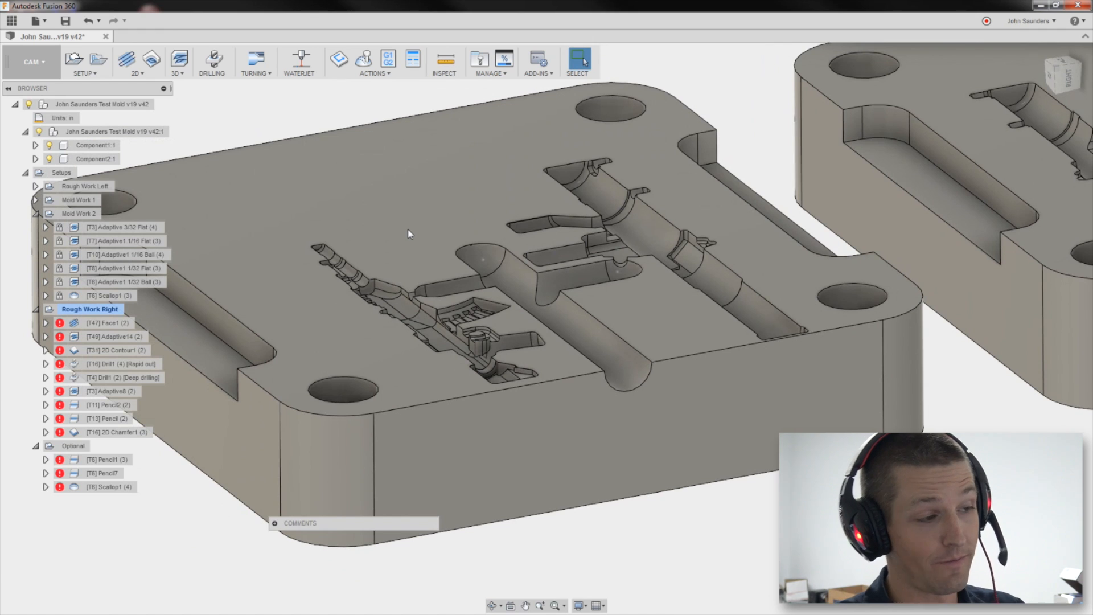
Review the Rough Work Right setup's stock and the T31 2D Contour1 (2) toolpath
{"action": "scroll", "coordinate": [351, 205], "scroll_direction": "down", "scroll_amount": 2}
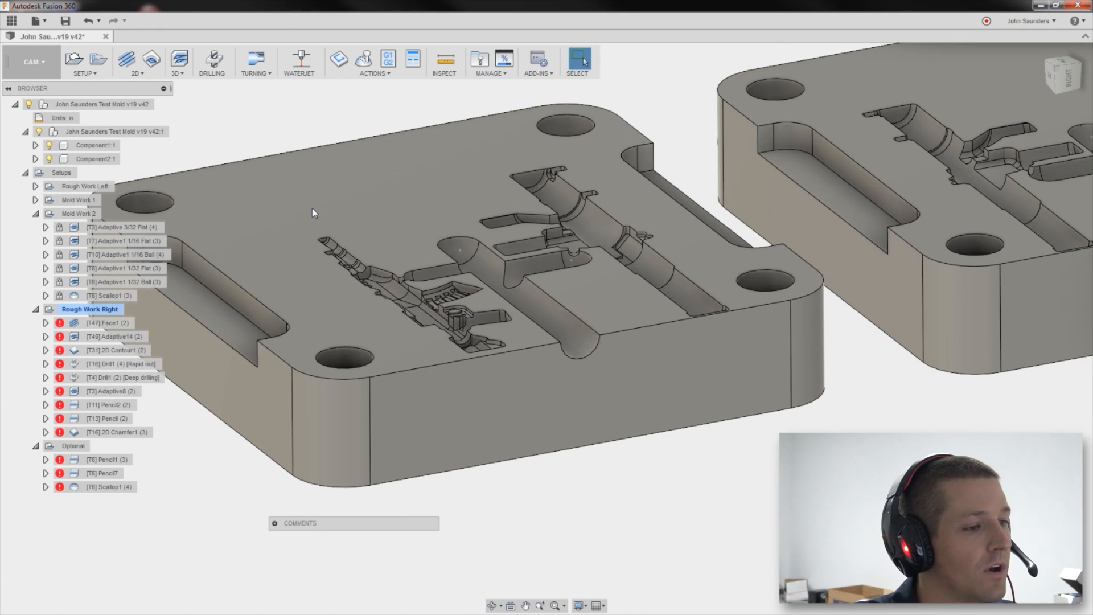
{"action": "middle_click_drag", "start_coordinate": [319, 210], "coordinate": [309, 223]}
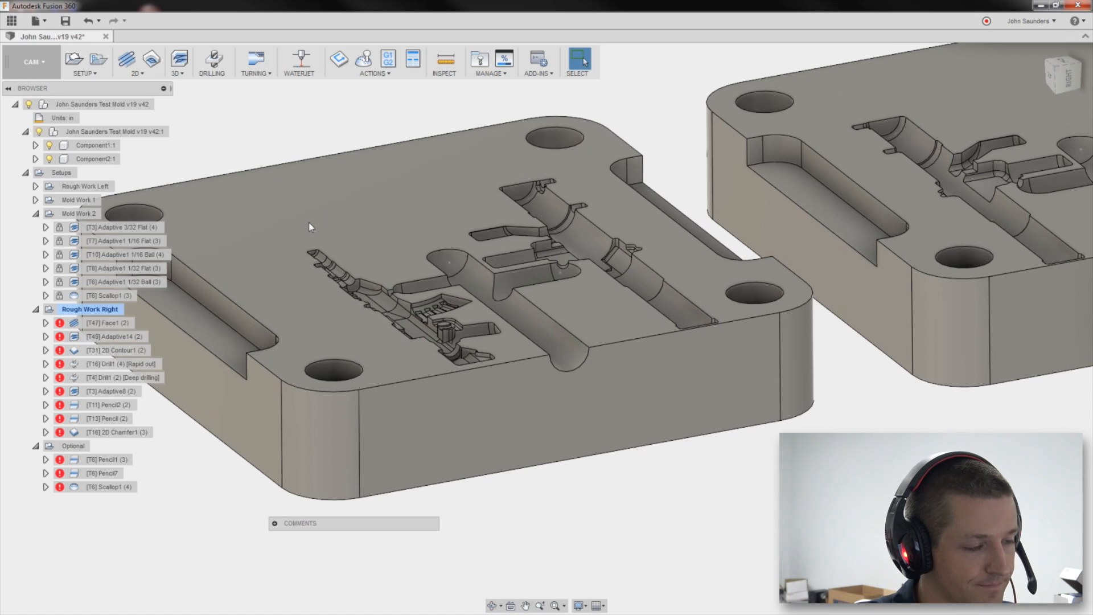
{"action": "left_click", "coordinate": [109, 309]}
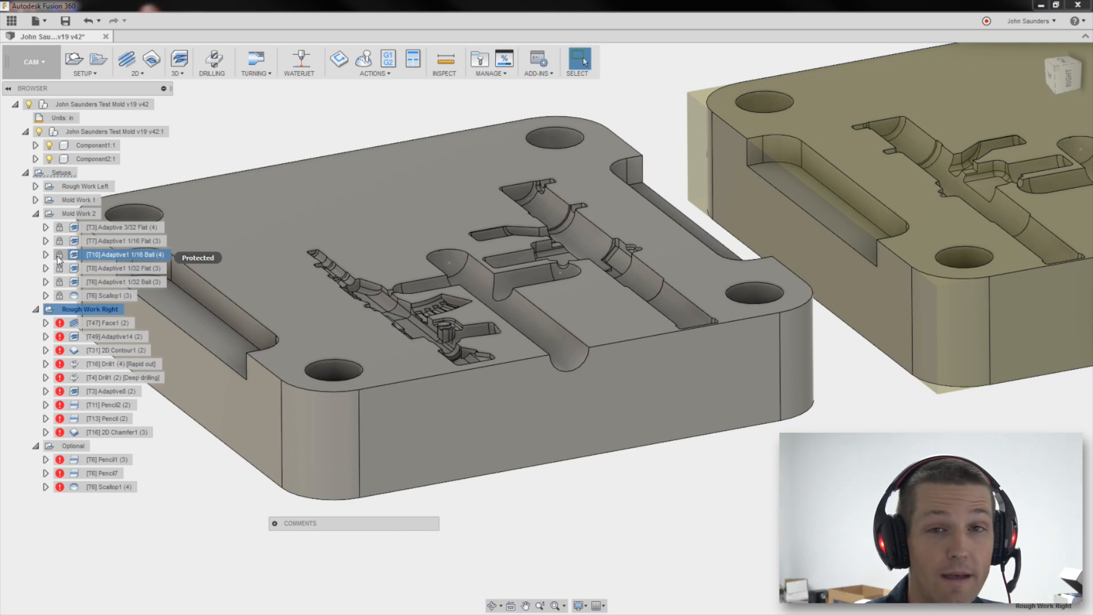
{"action": "right_click", "coordinate": [100, 353]}
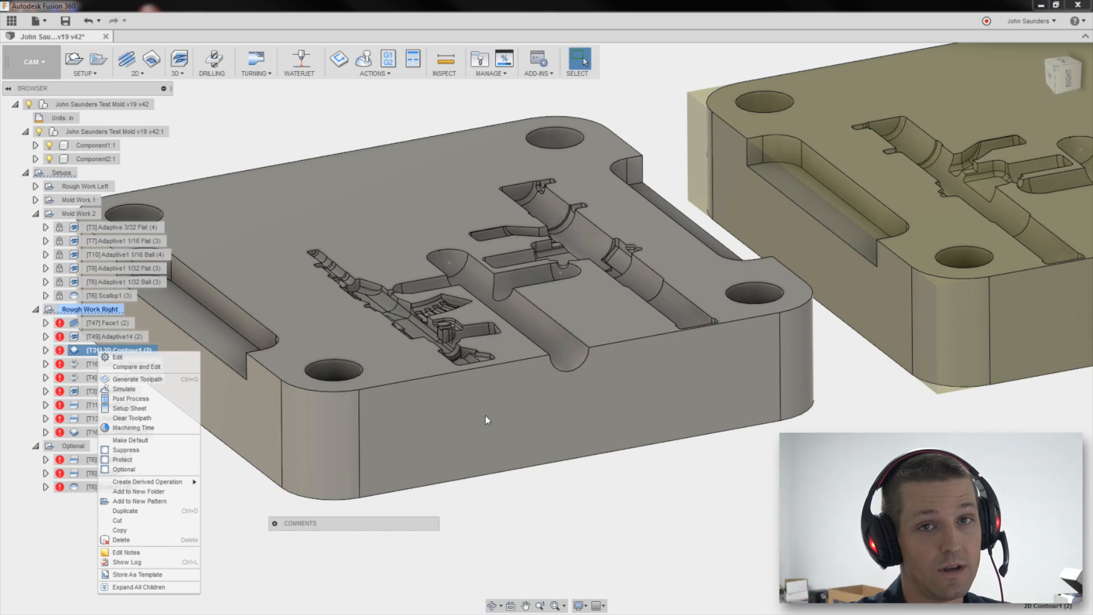
{"action": "left_click", "coordinate": [129, 261]}
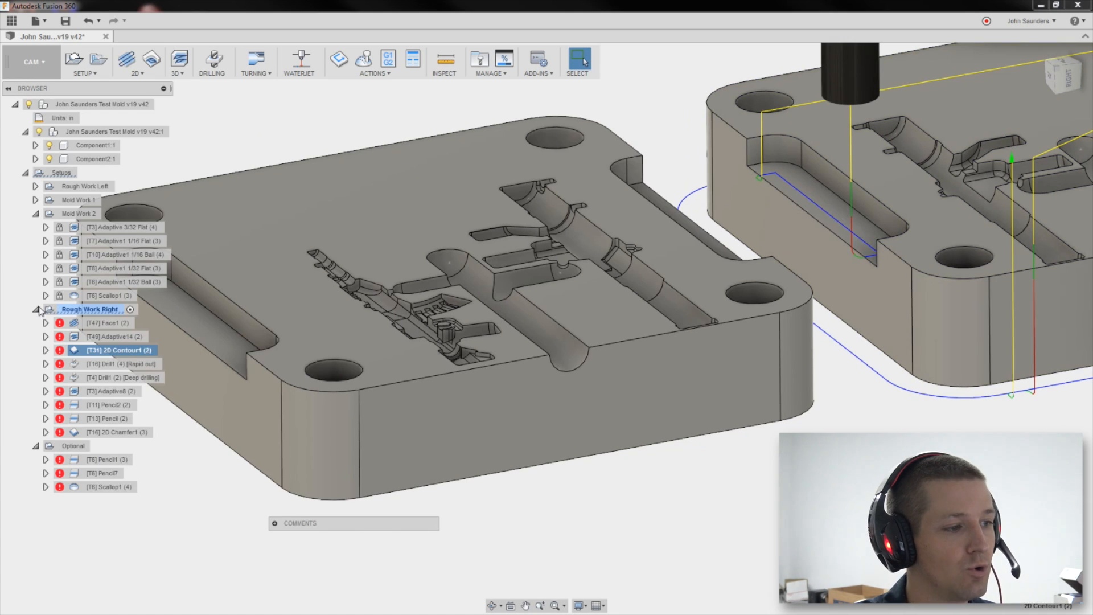
Collapse the Rough Work Right and Optional setups and expand Rough Work Left, Mold Work 1 and Mold Work 2
{"action": "left_click", "coordinate": [36, 310]}
{"action": "left_click", "coordinate": [35, 213]}
{"action": "left_click", "coordinate": [35, 200]}
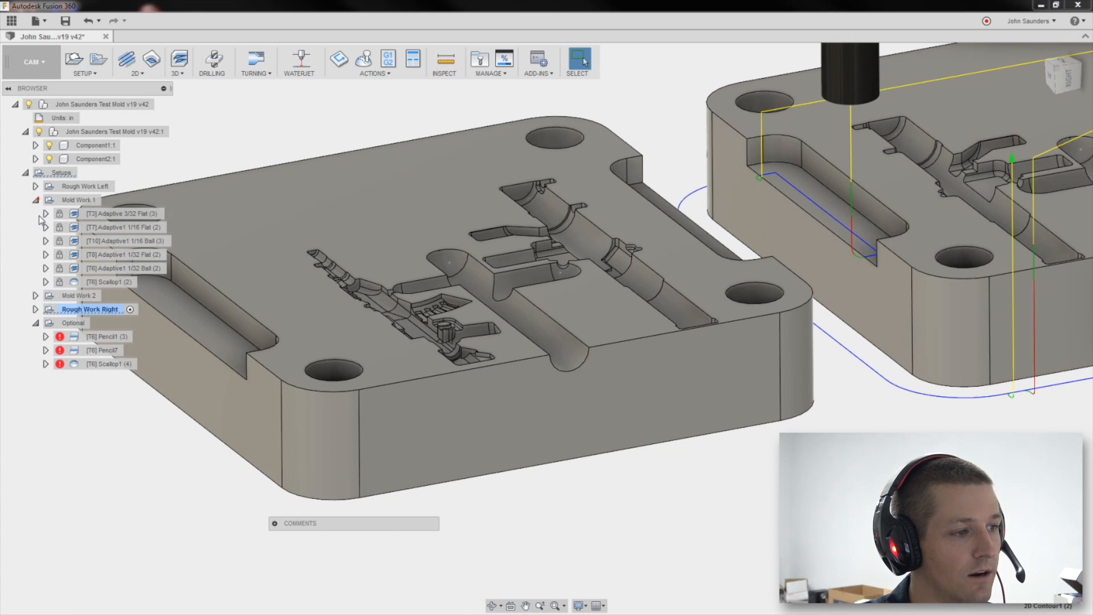
{"action": "left_click", "coordinate": [35, 295]}
{"action": "left_click", "coordinate": [35, 187]}
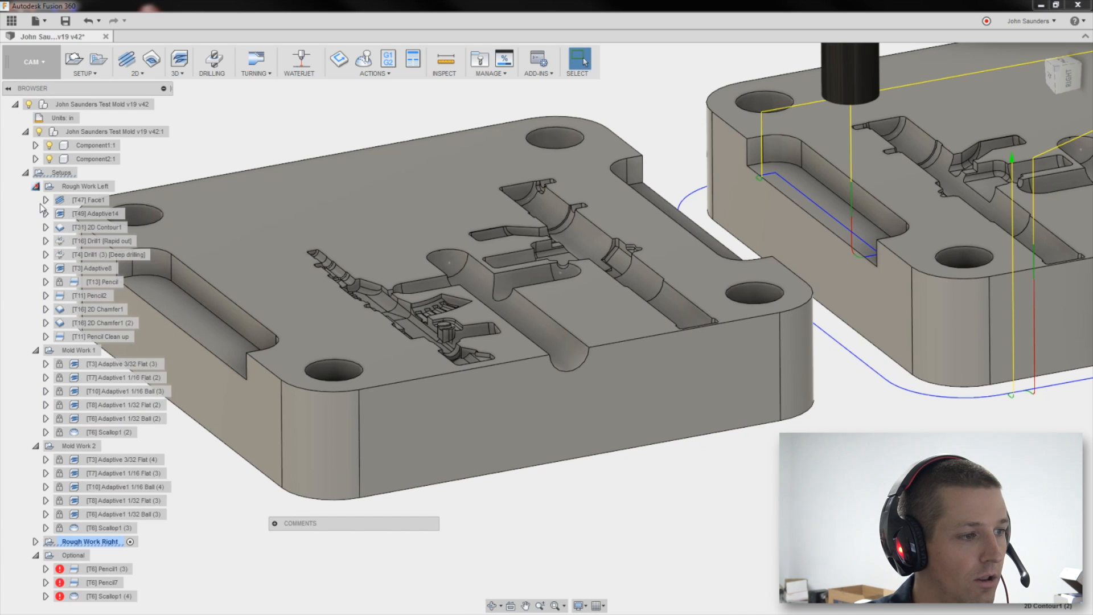
{"action": "left_click", "coordinate": [35, 555]}
Preview the T13 Pencil and T3 Adaptive 3/32 Flat (3) toolpaths, and collapse the Mold Work 1 and Mold Work 2 setups
{"action": "left_click", "coordinate": [94, 282]}
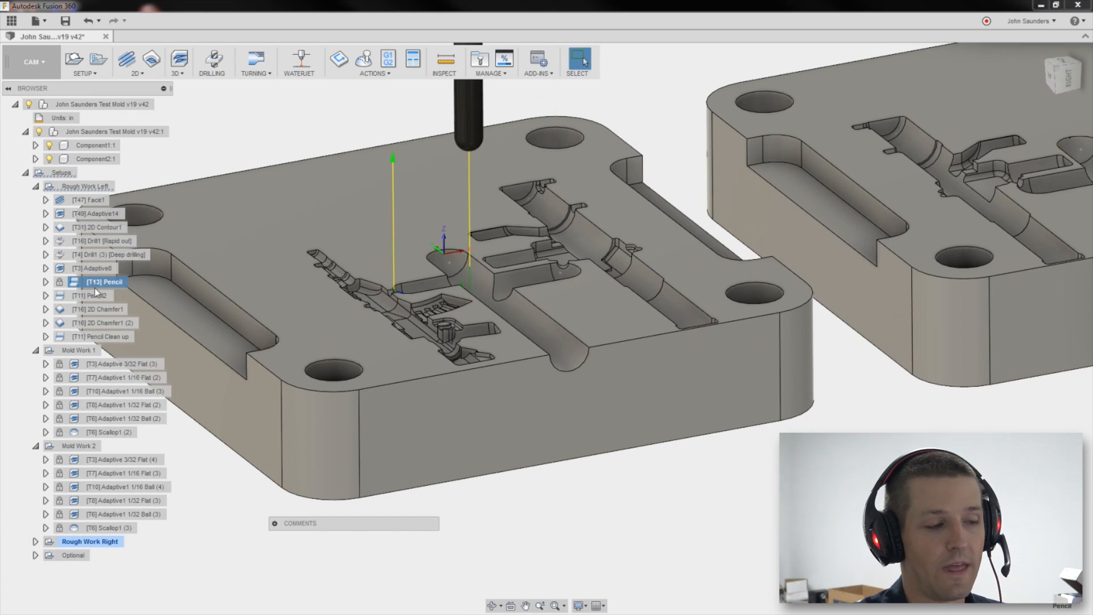
{"action": "left_click", "coordinate": [89, 364]}
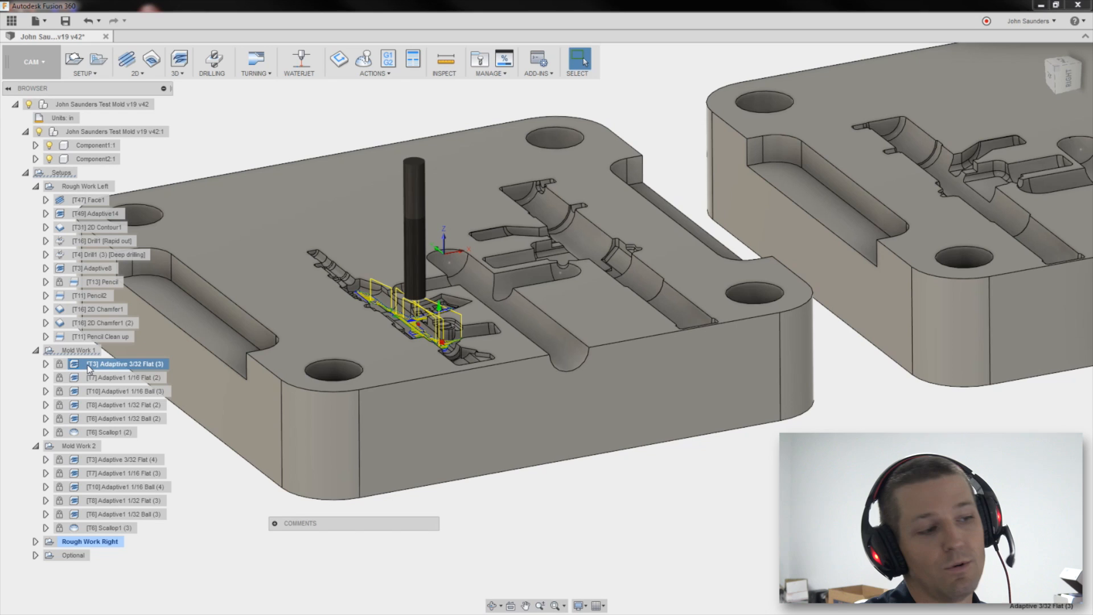
{"action": "left_click", "coordinate": [35, 445]}
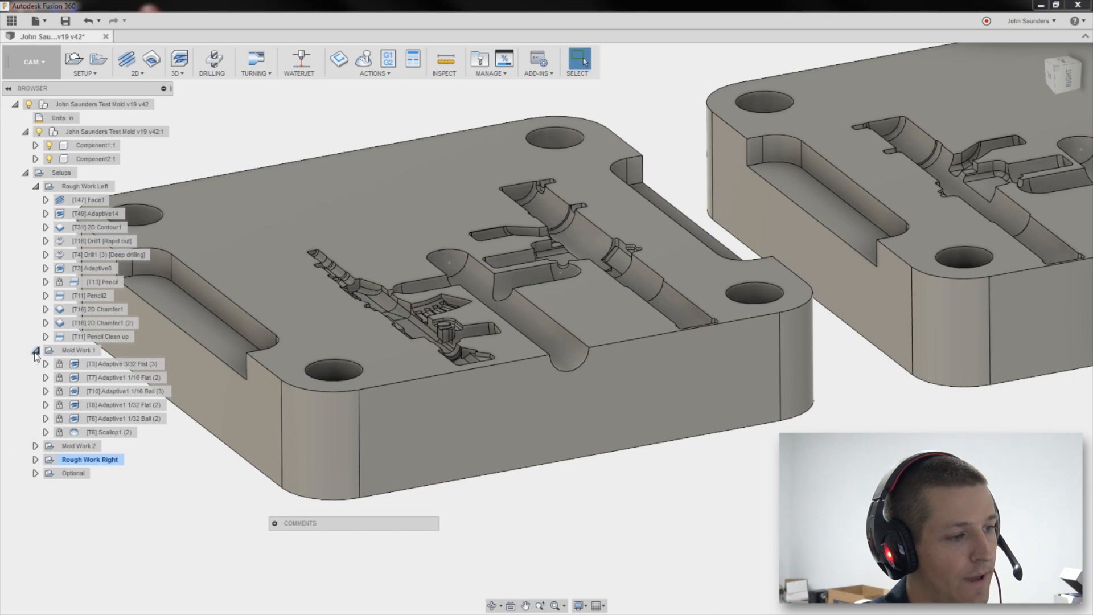
{"action": "left_click", "coordinate": [35, 350]}
Switch to the Model workspace and view both mold halves from a steeper angle
{"action": "left_click", "coordinate": [34, 71]}
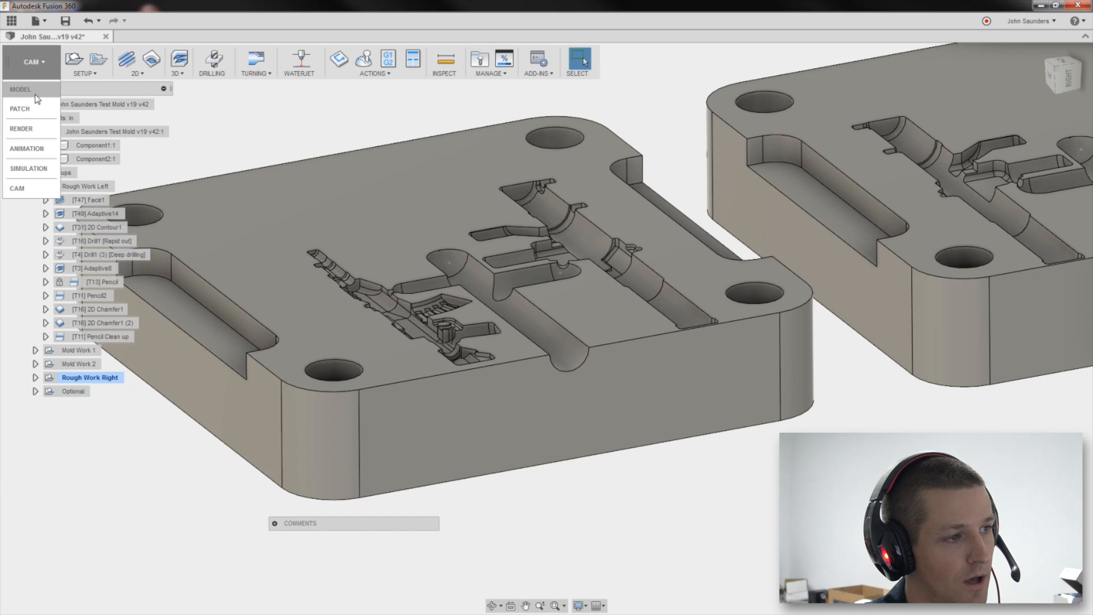
{"action": "left_click", "coordinate": [35, 91]}
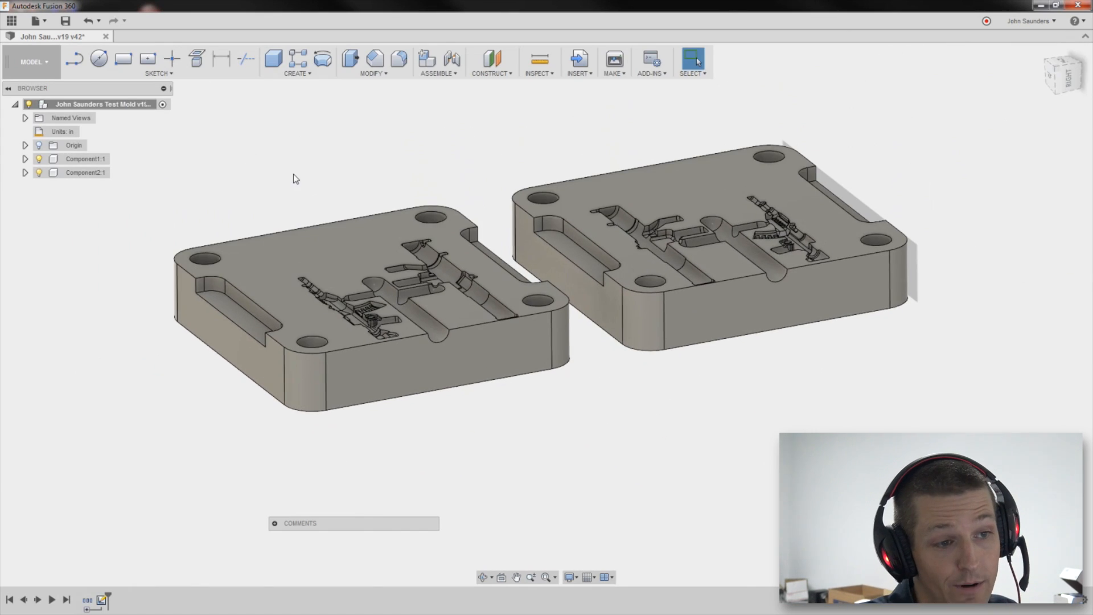
{"action": "scroll", "coordinate": [354, 221], "scroll_direction": "up", "scroll_amount": 2}
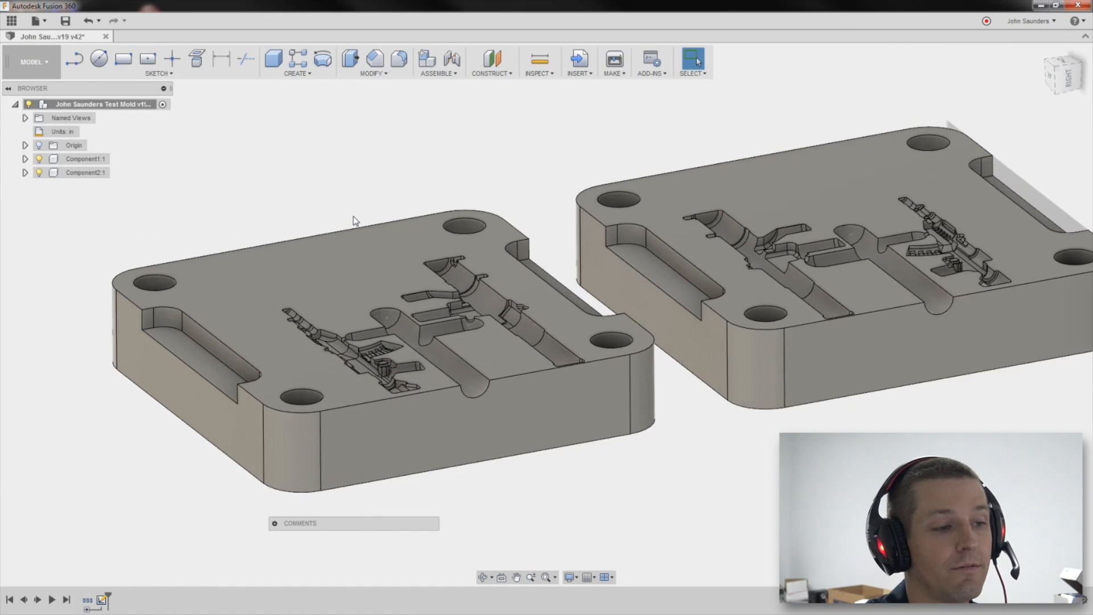
{"action": "middle_click_drag", "start_coordinate": [344, 207], "coordinate": [326, 218], "text": "shift"}
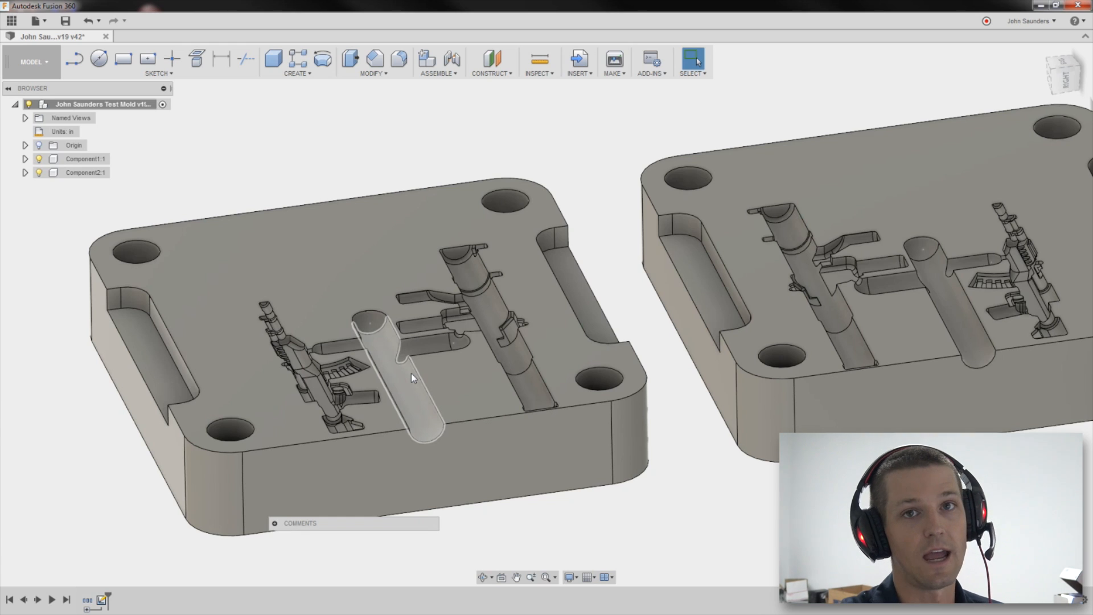
Highlight the main sprue channel and its two side runners on the first mold half
{"action": "left_click", "coordinate": [420, 428]}
{"action": "left_click", "coordinate": [350, 346]}
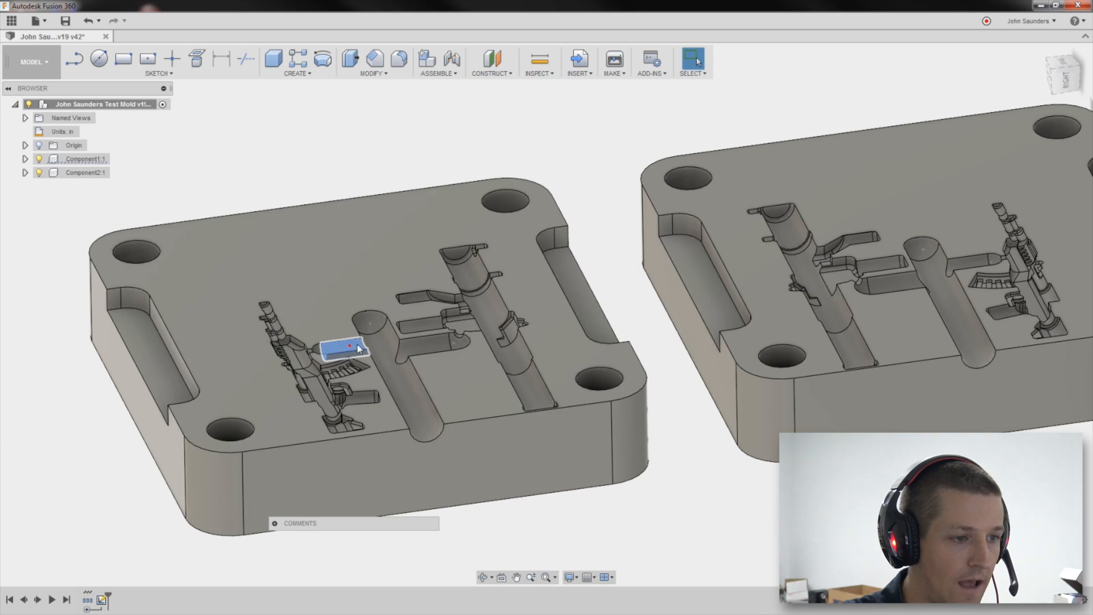
{"action": "left_click", "coordinate": [456, 348]}
Inspect the small gates joining the runners to the part cavities on both mold halves
{"action": "scroll", "coordinate": [473, 351], "scroll_direction": "up", "scroll_amount": 5}
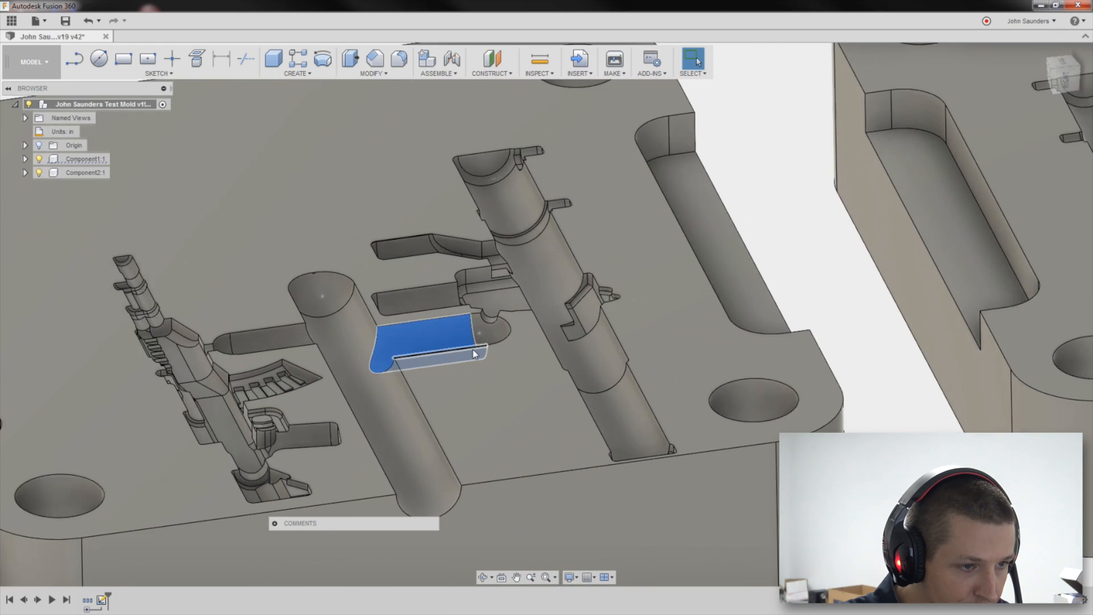
{"action": "scroll", "coordinate": [473, 352], "scroll_direction": "up", "scroll_amount": 3}
{"action": "left_click", "coordinate": [498, 299]}
{"action": "scroll", "coordinate": [163, 339], "scroll_direction": "down", "scroll_amount": 2}
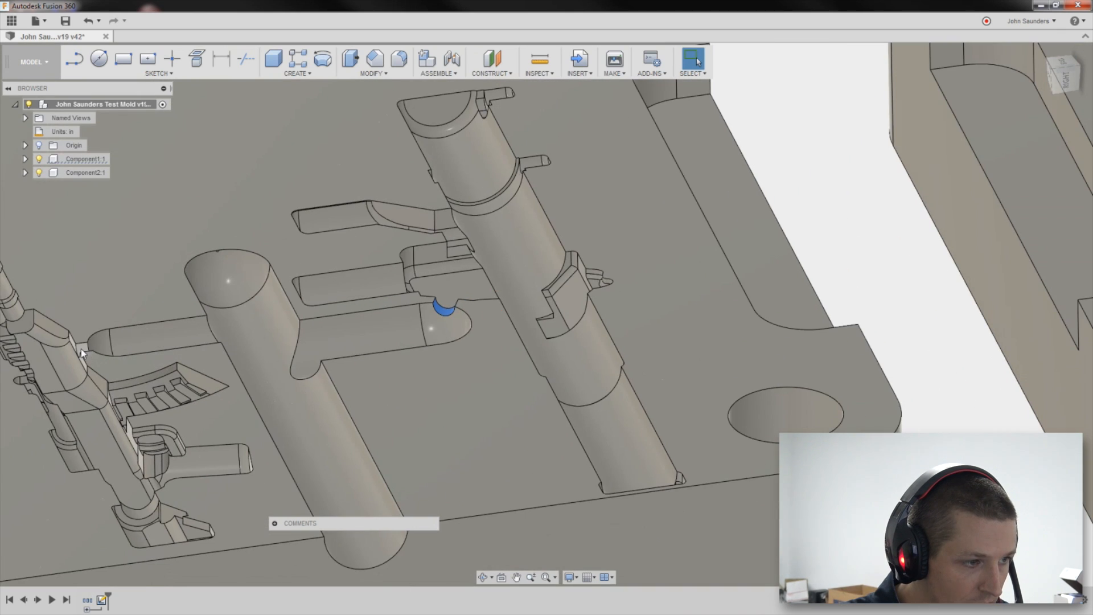
{"action": "scroll", "coordinate": [81, 353], "scroll_direction": "down", "scroll_amount": 6}
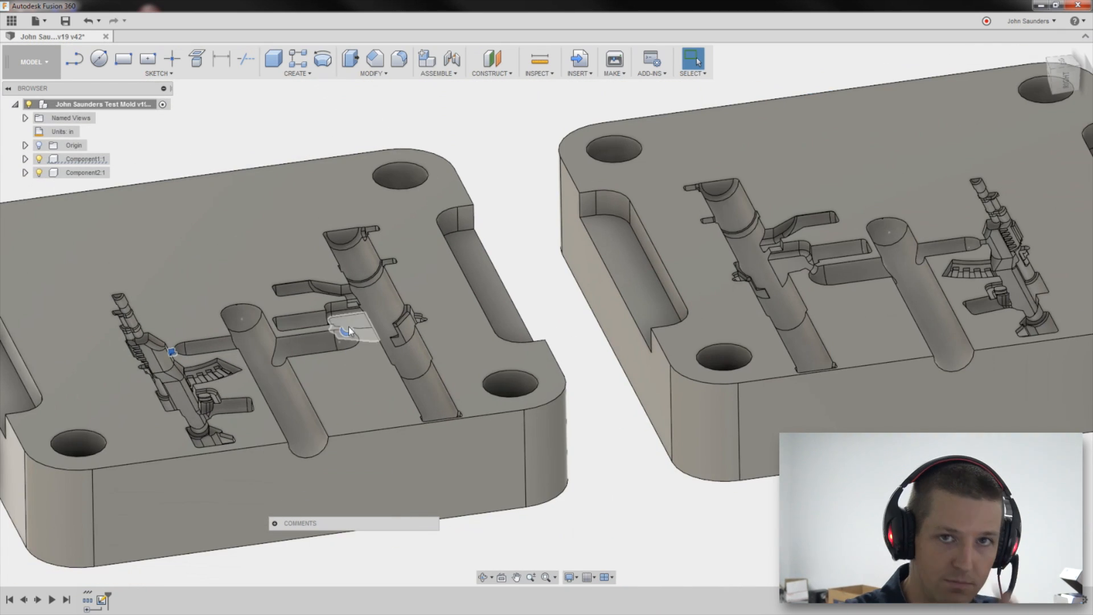
{"action": "scroll", "coordinate": [796, 250], "scroll_direction": "up", "scroll_amount": 2}
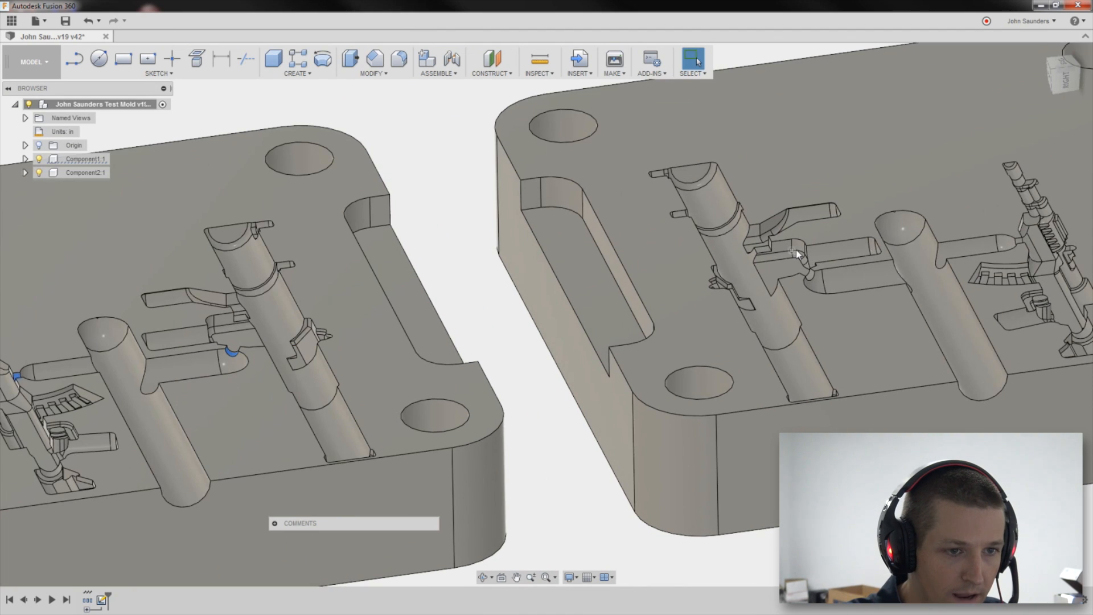
{"action": "left_click", "coordinate": [809, 277]}
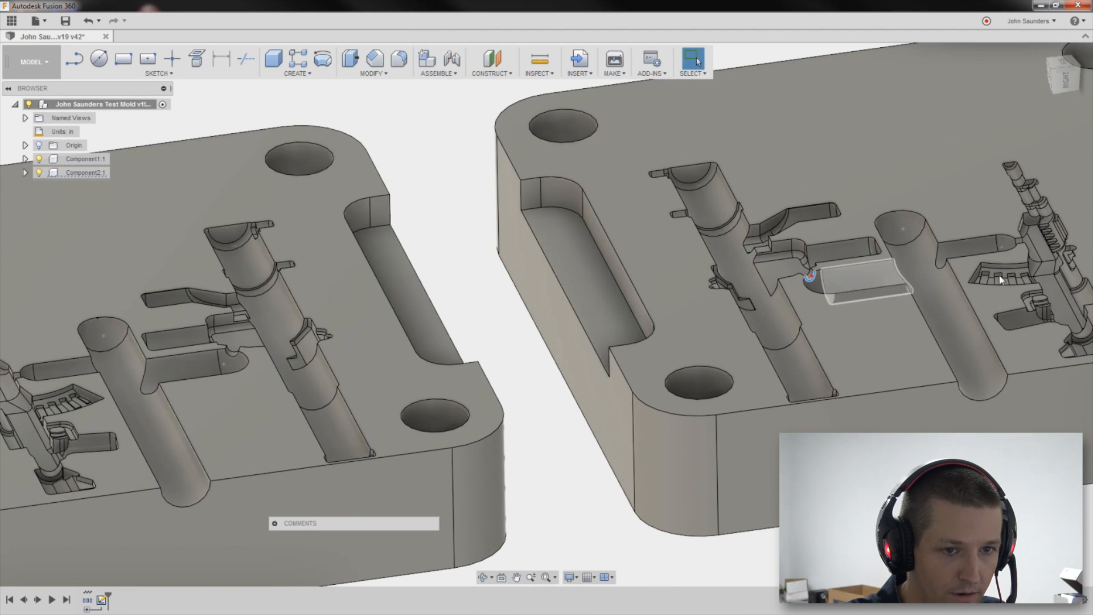
Return to the CAM workspace and collapse the Rough Work Right and Optional setups
{"action": "scroll", "coordinate": [1014, 241], "scroll_direction": "down", "scroll_amount": 3}
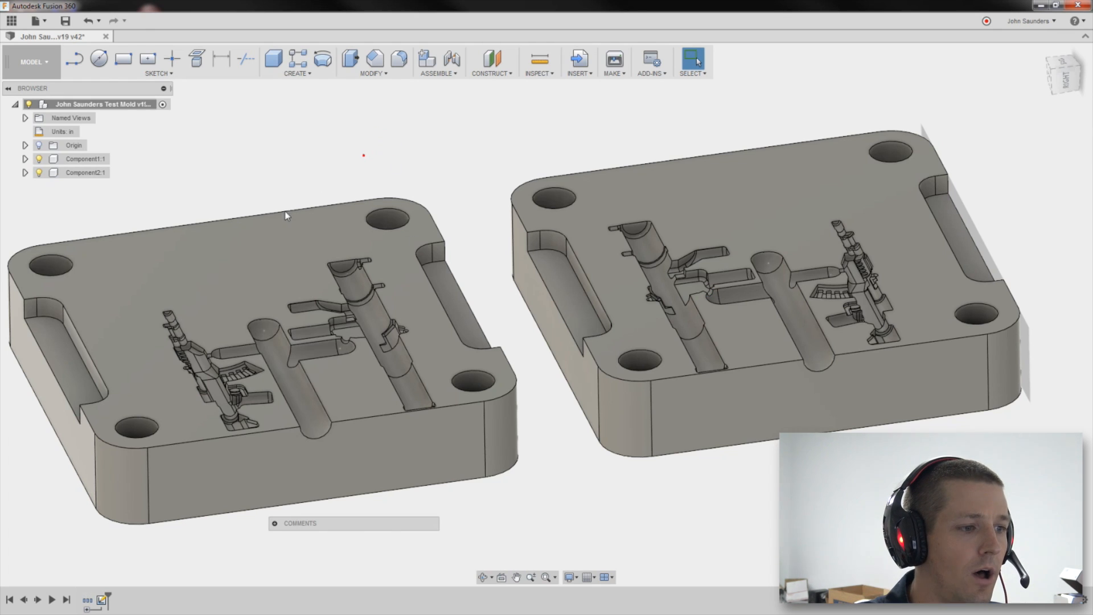
{"action": "scroll", "coordinate": [302, 304], "scroll_direction": "up", "scroll_amount": 2}
{"action": "middle_click_drag", "start_coordinate": [369, 213], "coordinate": [376, 203]}
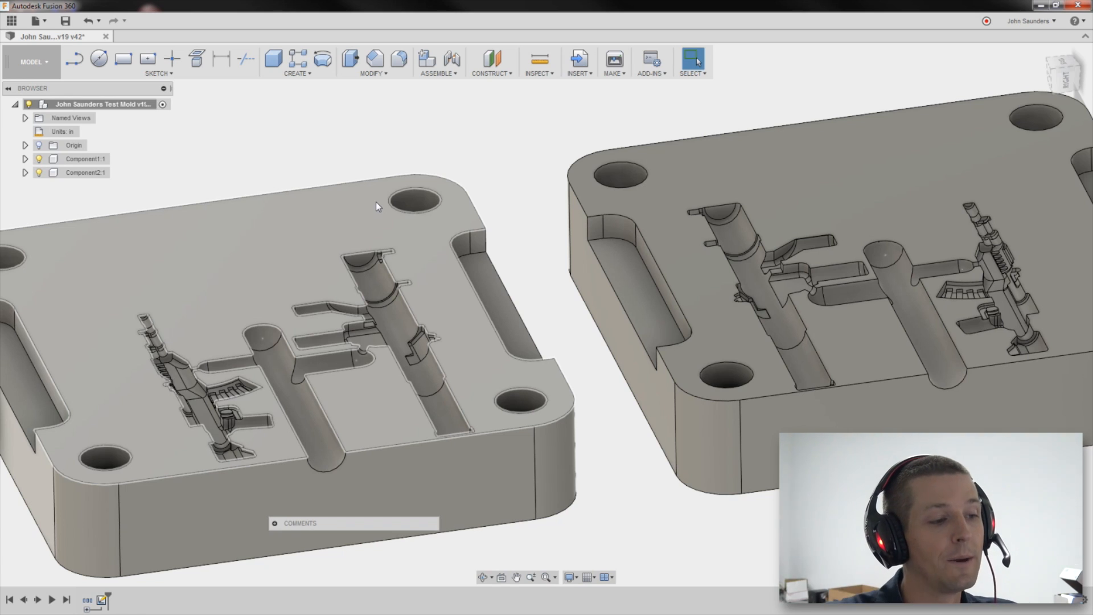
{"action": "left_click", "coordinate": [31, 62]}
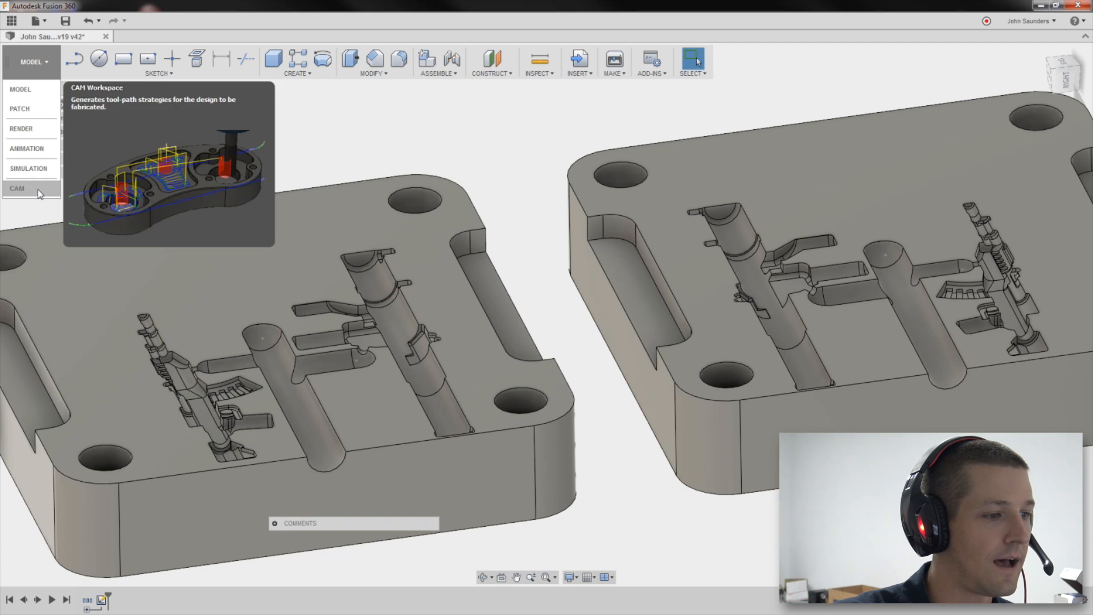
{"action": "left_click", "coordinate": [37, 189]}
{"action": "middle_click_drag", "start_coordinate": [241, 123], "coordinate": [258, 109]}
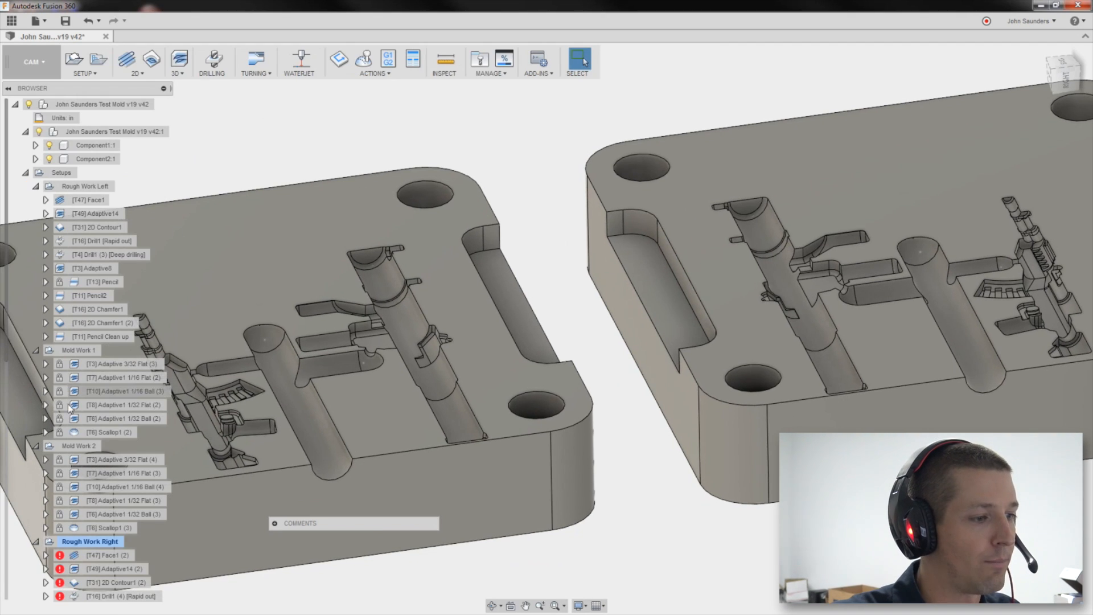
{"action": "left_click", "coordinate": [36, 542]}
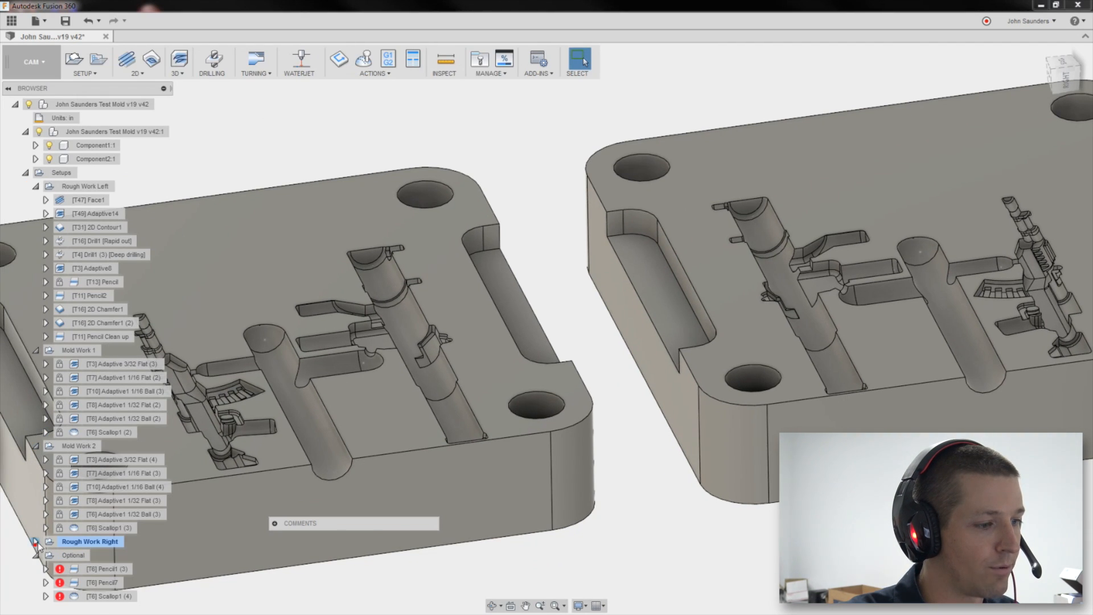
{"action": "left_click", "coordinate": [35, 556]}
Display the Rough Work Left setup's stock around the first mold half
{"action": "left_click", "coordinate": [84, 187]}
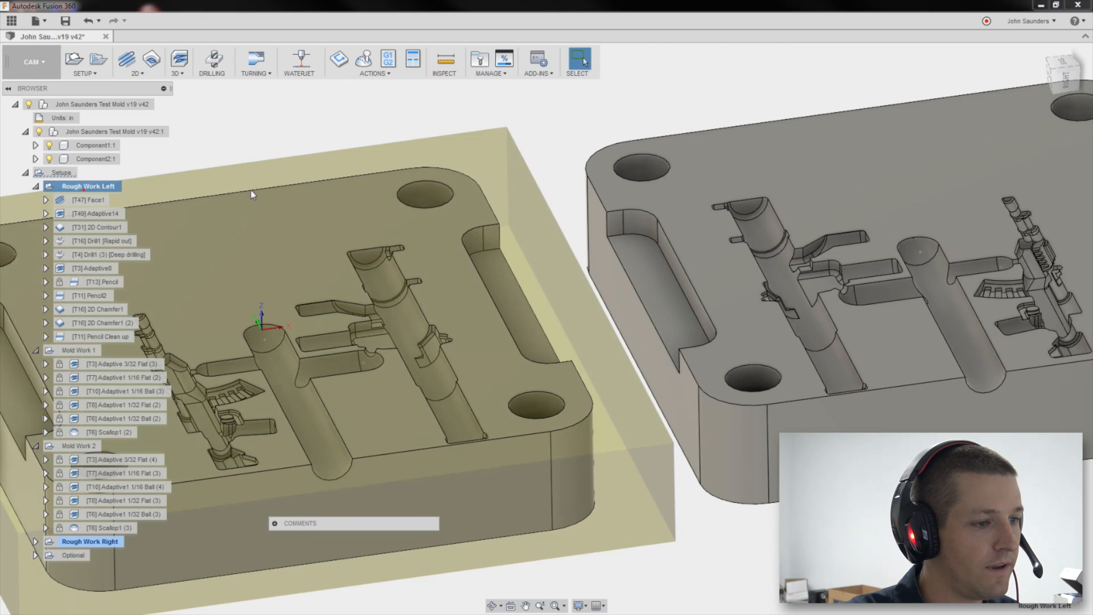
{"action": "scroll", "coordinate": [350, 208], "scroll_direction": "down", "scroll_amount": 3}
{"action": "middle_click_drag", "start_coordinate": [350, 208], "coordinate": [453, 186]}
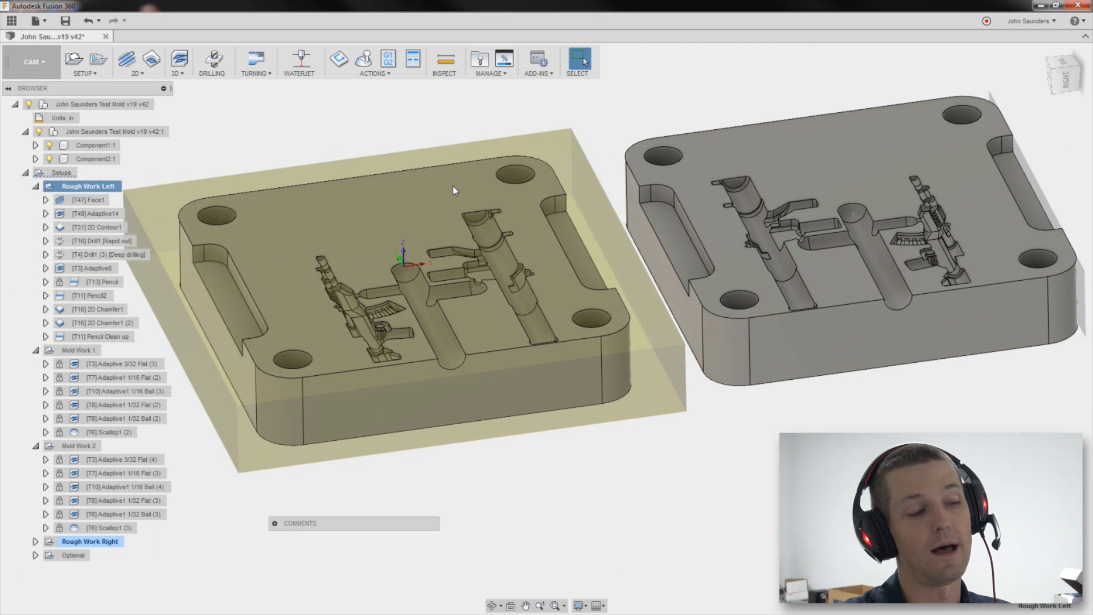
Preview the T6 Scallop1 (2) toolpath of the Mold Work 1 setup on the rifle cavity
{"action": "left_click", "coordinate": [87, 351]}
{"action": "left_click", "coordinate": [109, 433]}
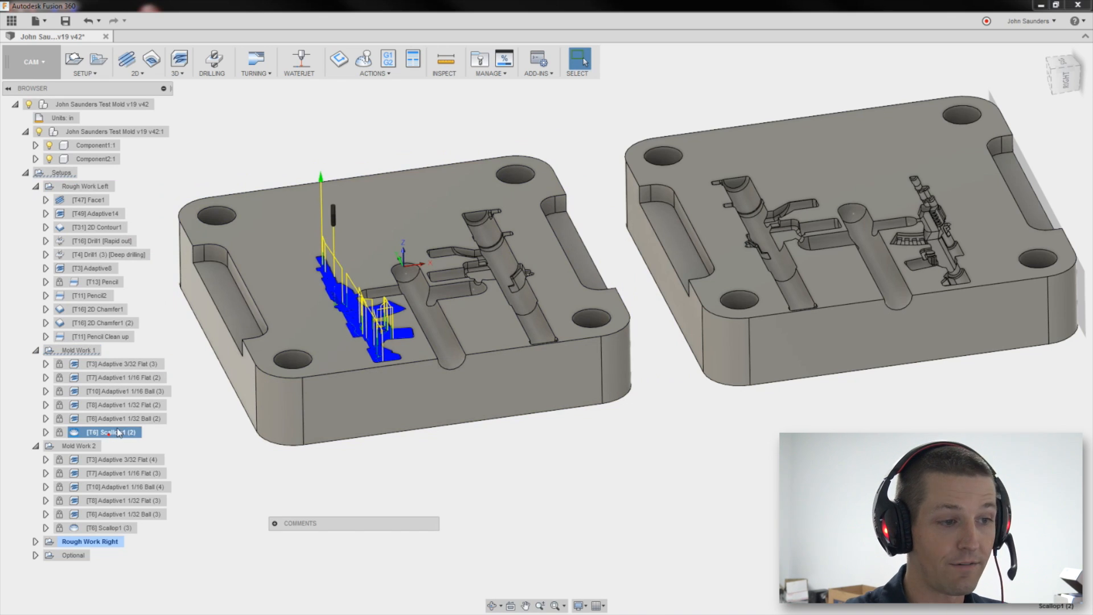
{"action": "scroll", "coordinate": [374, 279], "scroll_direction": "up", "scroll_amount": 2}
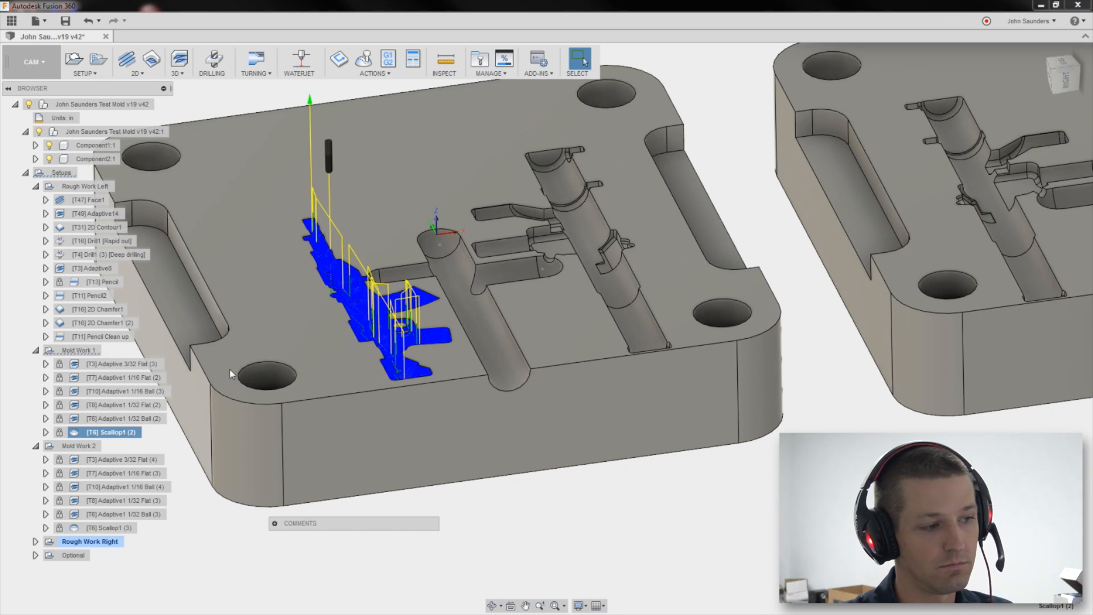
Preview the Mold Work 2 toolpaths on the launcher cavity, including Adaptive1 1/16 Ball (4), Adaptive1 1/32 Flat (3) and Scallop1 (3)
{"action": "left_click", "coordinate": [82, 446]}
{"action": "left_click", "coordinate": [101, 487]}
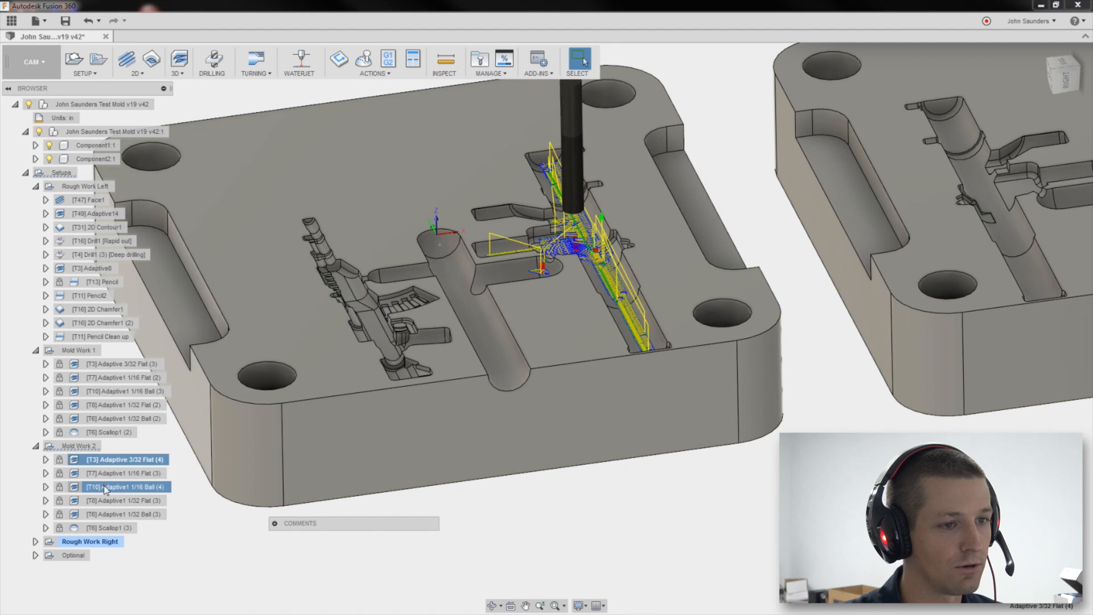
{"action": "left_click", "coordinate": [103, 502]}
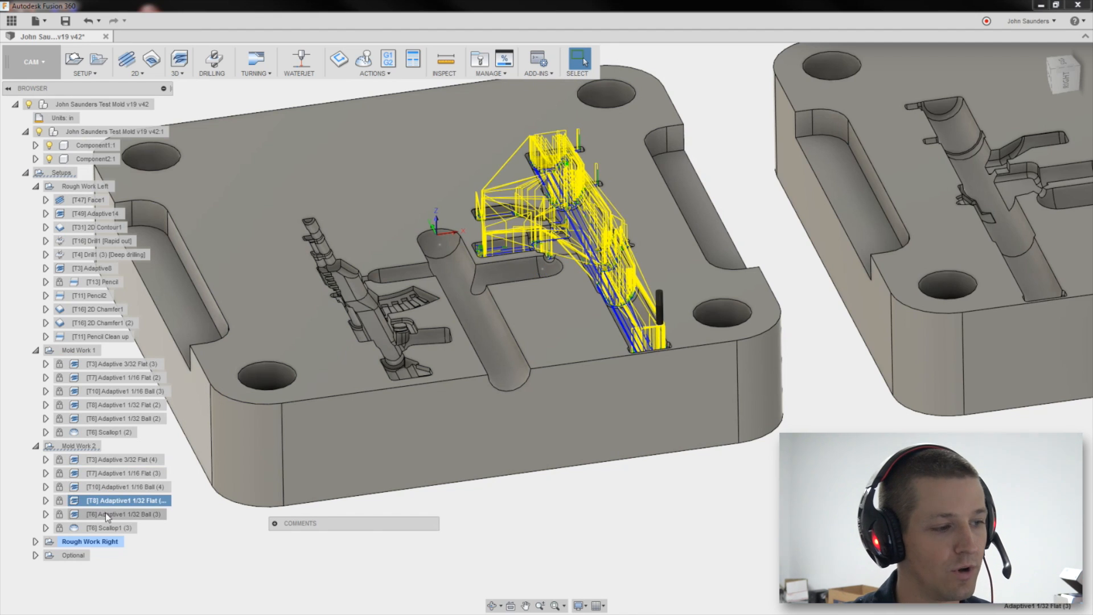
{"action": "left_click", "coordinate": [108, 529]}
Preview Mold Work 1's Adaptive 3/32 Flat (3) and Adaptive1 1/32 Flat (2) toolpaths, and collapse both Mold Work setups
{"action": "left_click", "coordinate": [101, 364]}
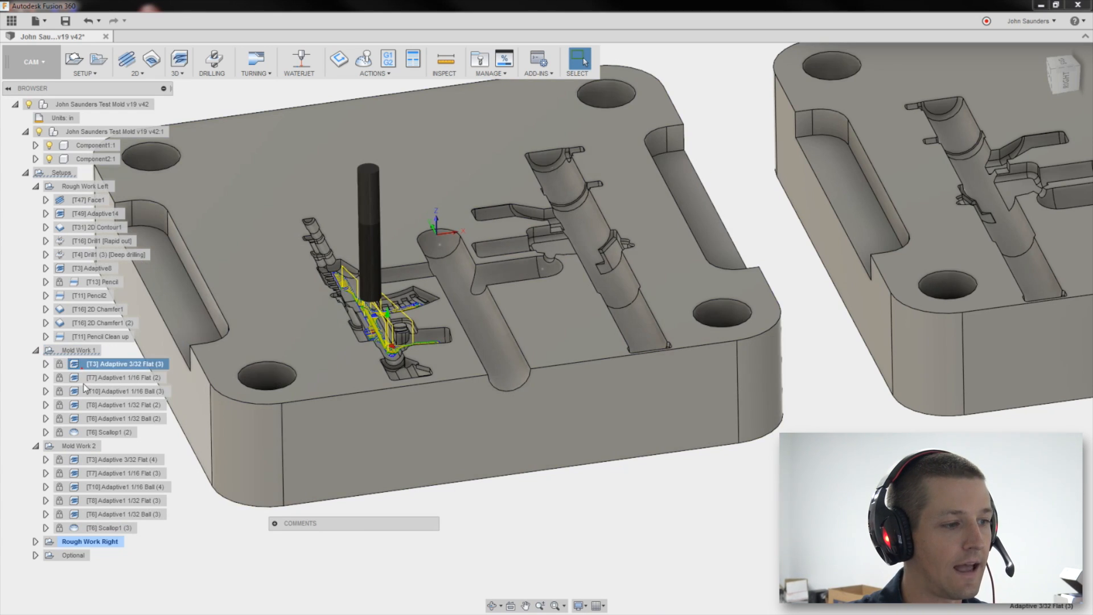
{"action": "left_click", "coordinate": [91, 405]}
{"action": "left_click", "coordinate": [35, 350]}
{"action": "left_click", "coordinate": [35, 364]}
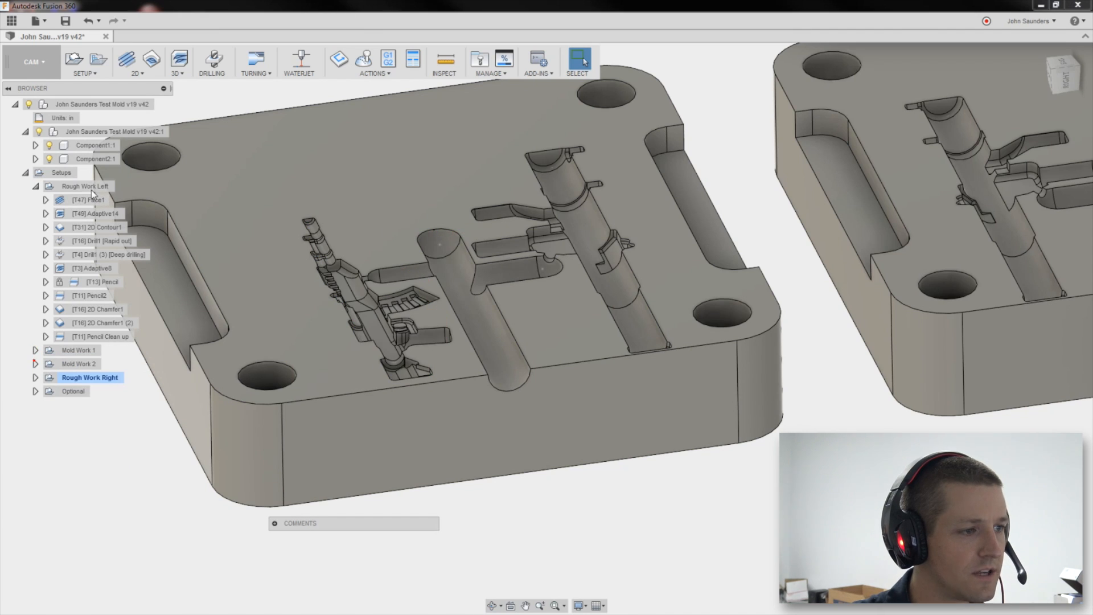
Display the Rough Work Left setup's stock, review its fixed-size box settings, and leave the setup without changes
{"action": "left_click", "coordinate": [91, 188]}
{"action": "scroll", "coordinate": [228, 200], "scroll_direction": "down", "scroll_amount": 2}
{"action": "middle_click_drag", "start_coordinate": [233, 205], "coordinate": [313, 257]}
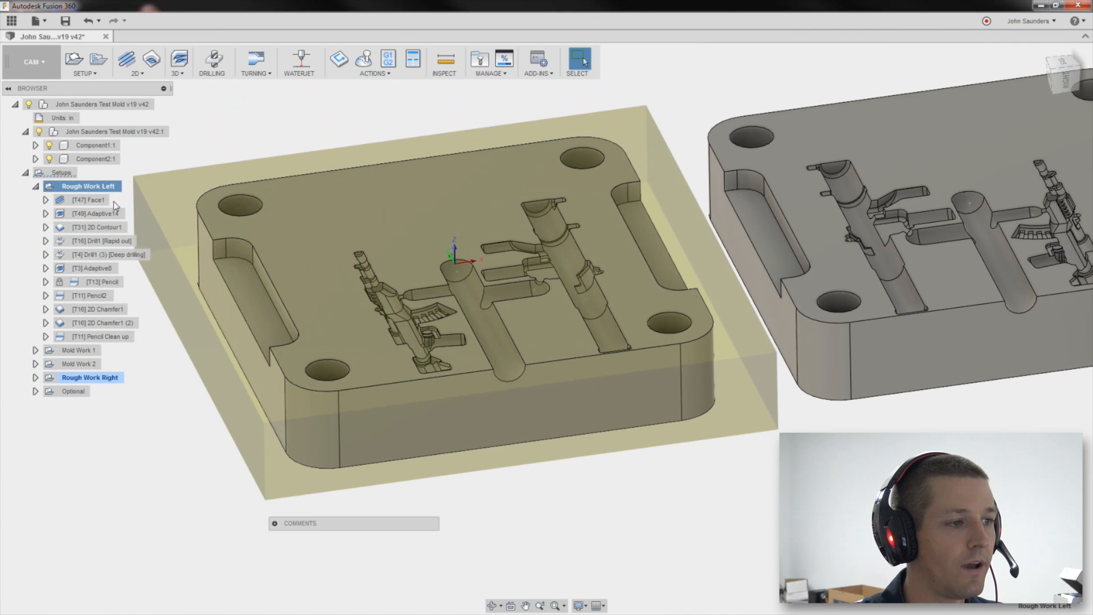
{"action": "right_click", "coordinate": [83, 185]}
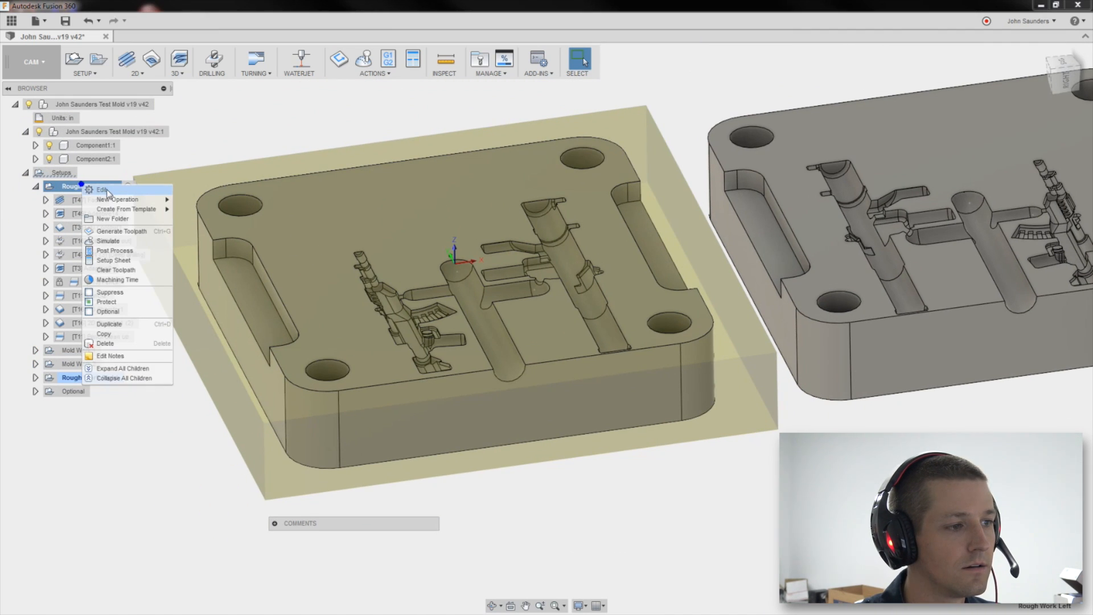
{"action": "left_click", "coordinate": [105, 191]}
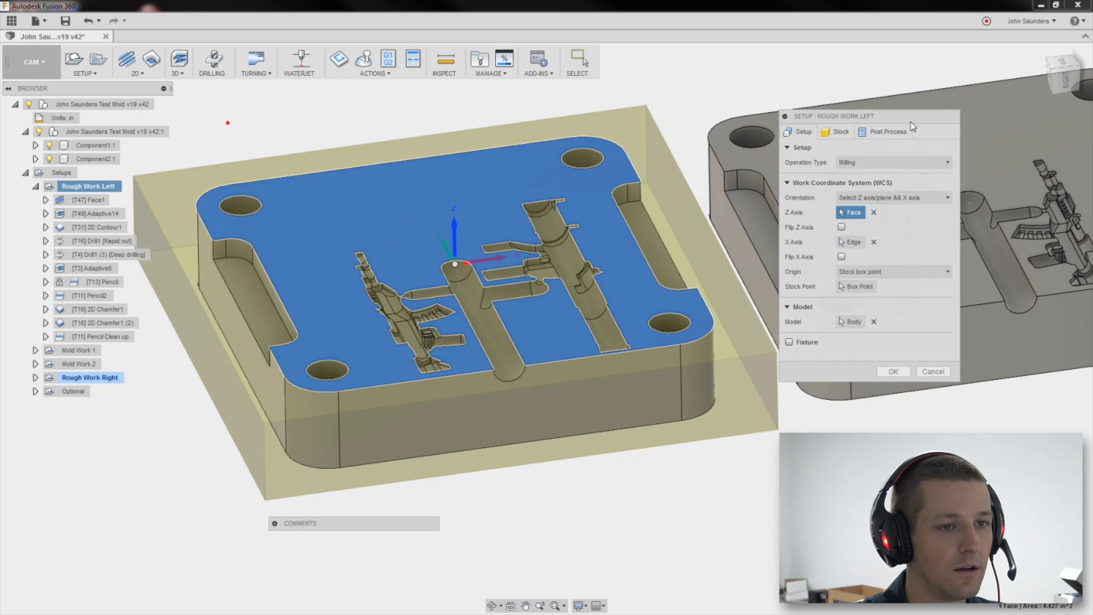
{"action": "left_click", "coordinate": [837, 132]}
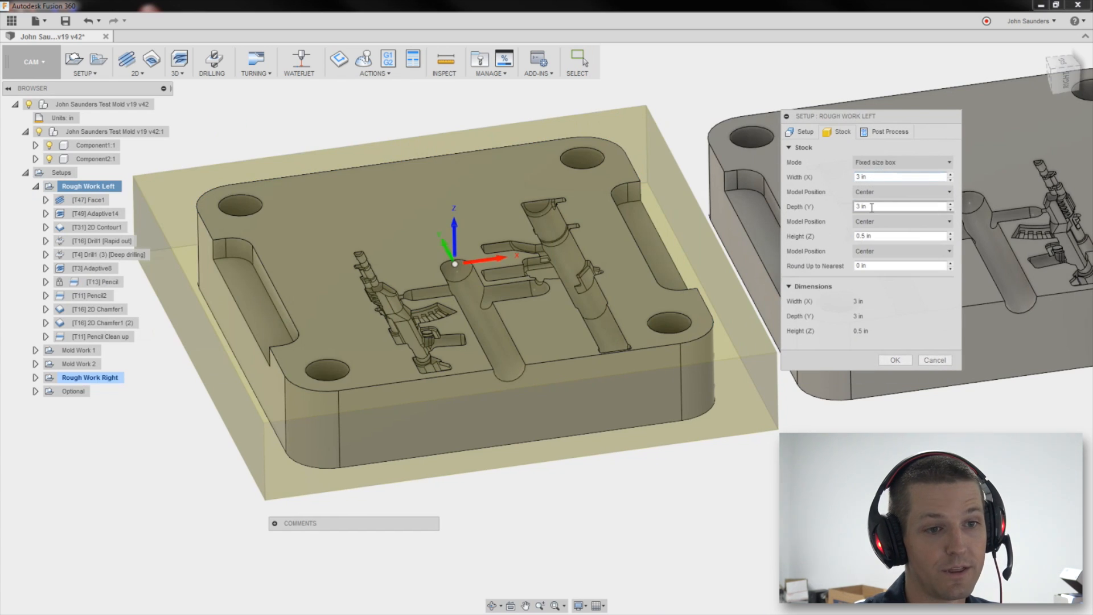
{"action": "left_click", "coordinate": [935, 360]}
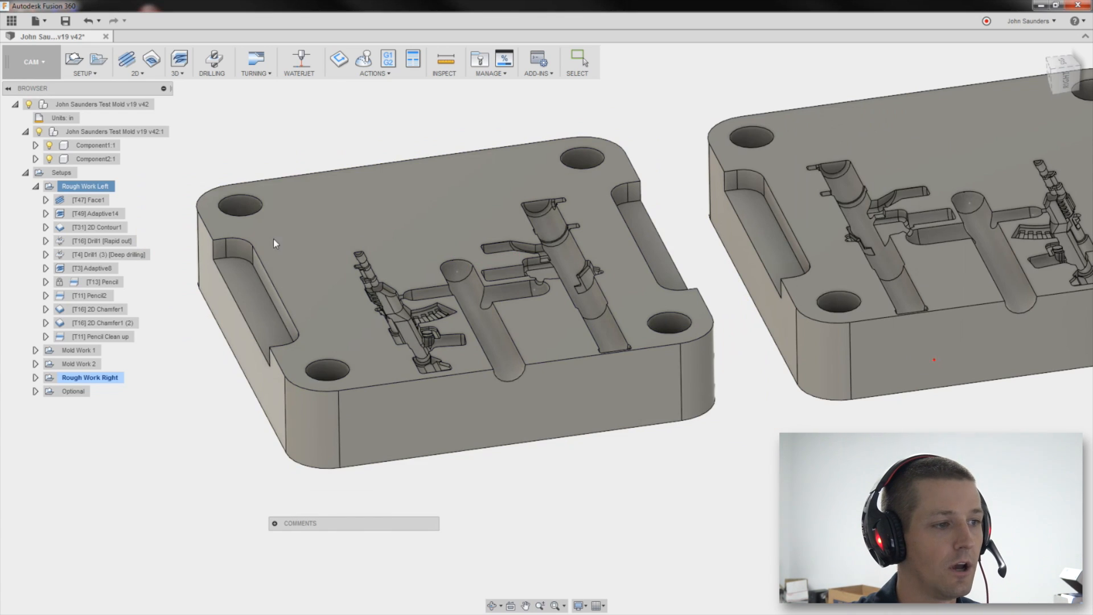
Preview the T47 Face1 and T49 Adaptive14 toolpaths, and review Adaptive14's feeds, optimal load and maximum roughing stepdown
{"action": "left_click", "coordinate": [90, 201]}
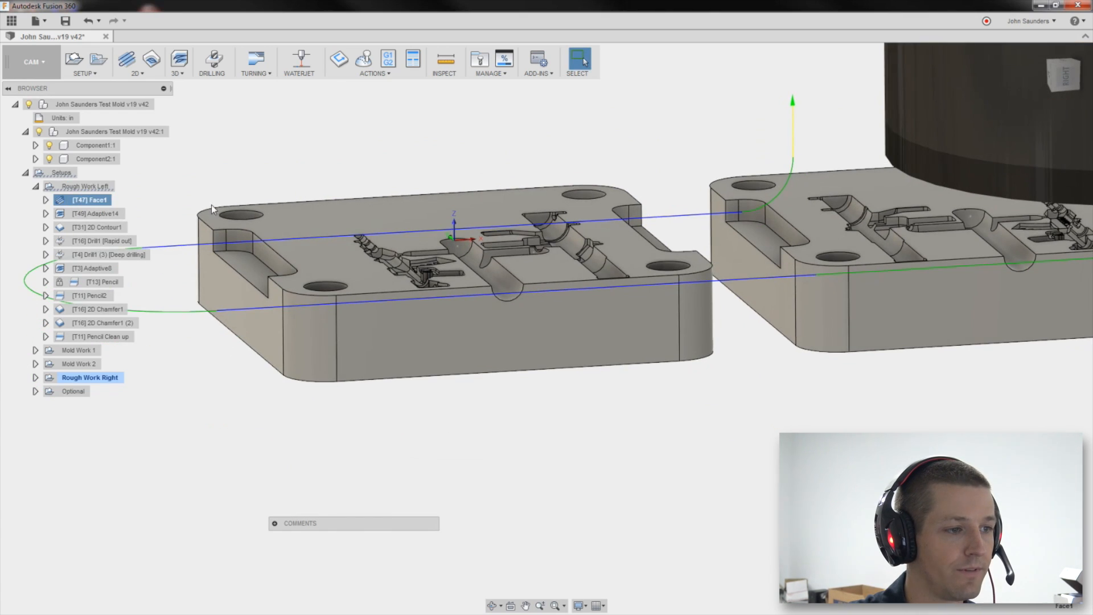
{"action": "left_click", "coordinate": [95, 215]}
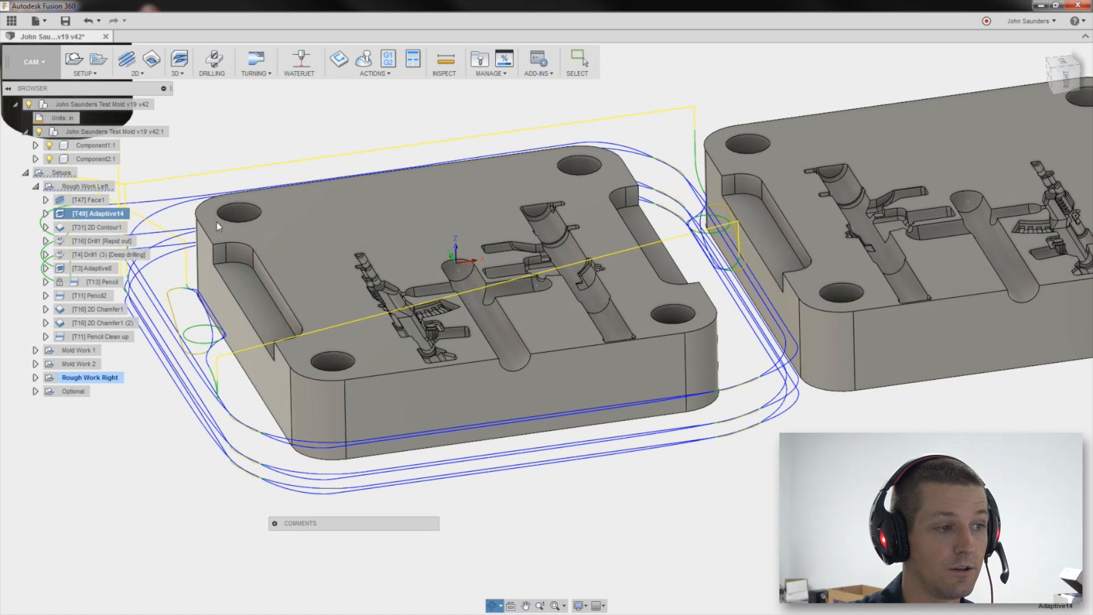
{"action": "right_click", "coordinate": [84, 216]}
{"action": "left_click", "coordinate": [95, 216]}
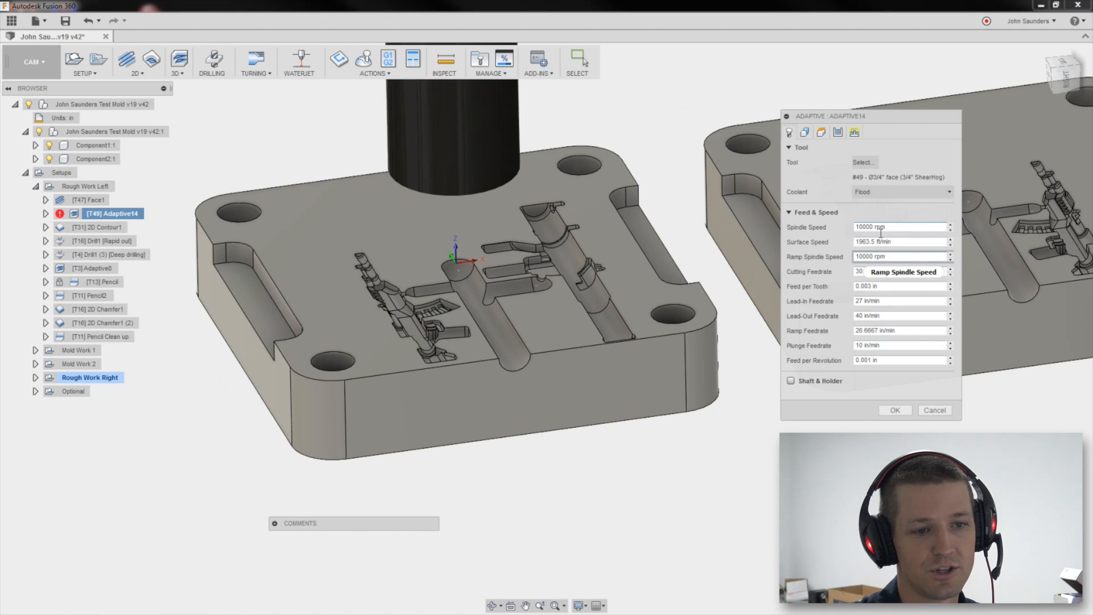
{"action": "left_click", "coordinate": [838, 133]}
{"action": "left_click", "coordinate": [905, 192]}
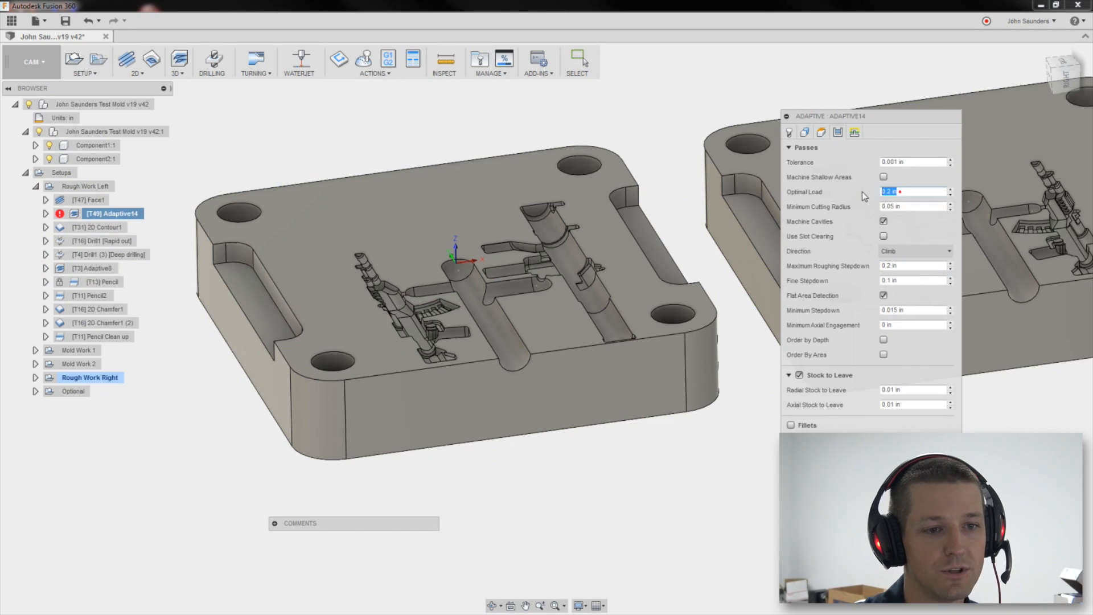
{"action": "left_click", "coordinate": [911, 266]}
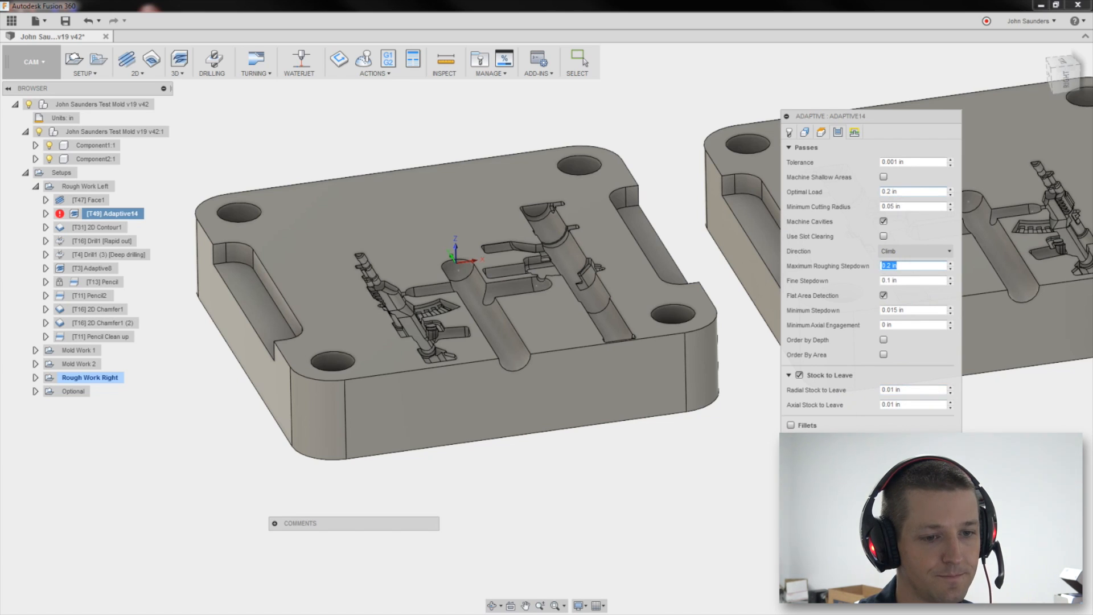
{"action": "key", "text": "Return"}
Preview the T31 2D Contour1, T16 Drill1 [Rapid out] and T4 Drill1 (3) [Deep drilling] toolpaths
{"action": "left_click", "coordinate": [94, 228]}
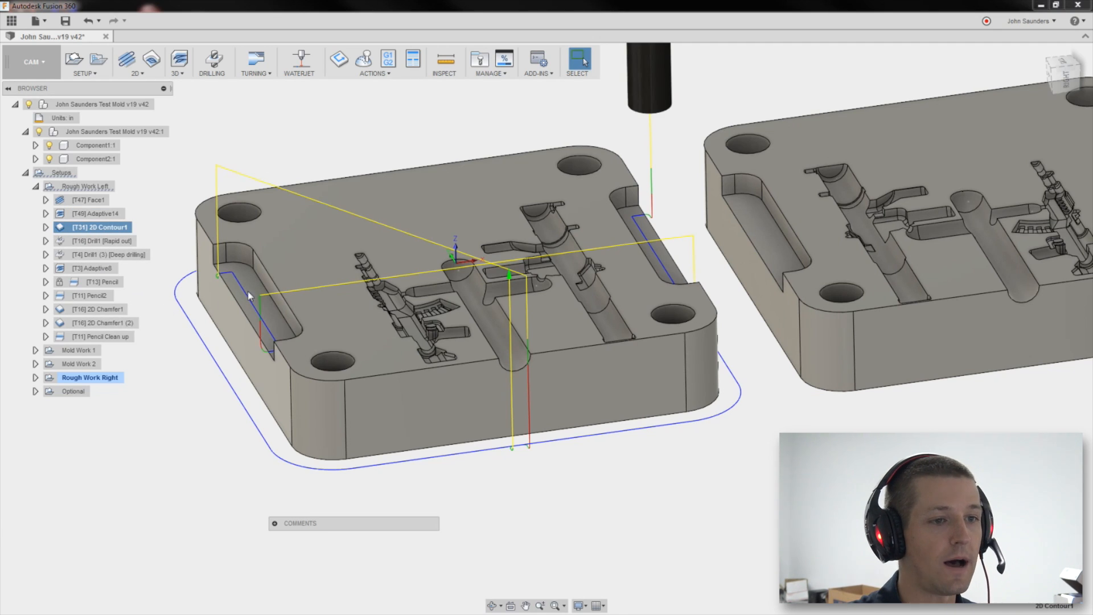
{"action": "key", "text": "Escape"}
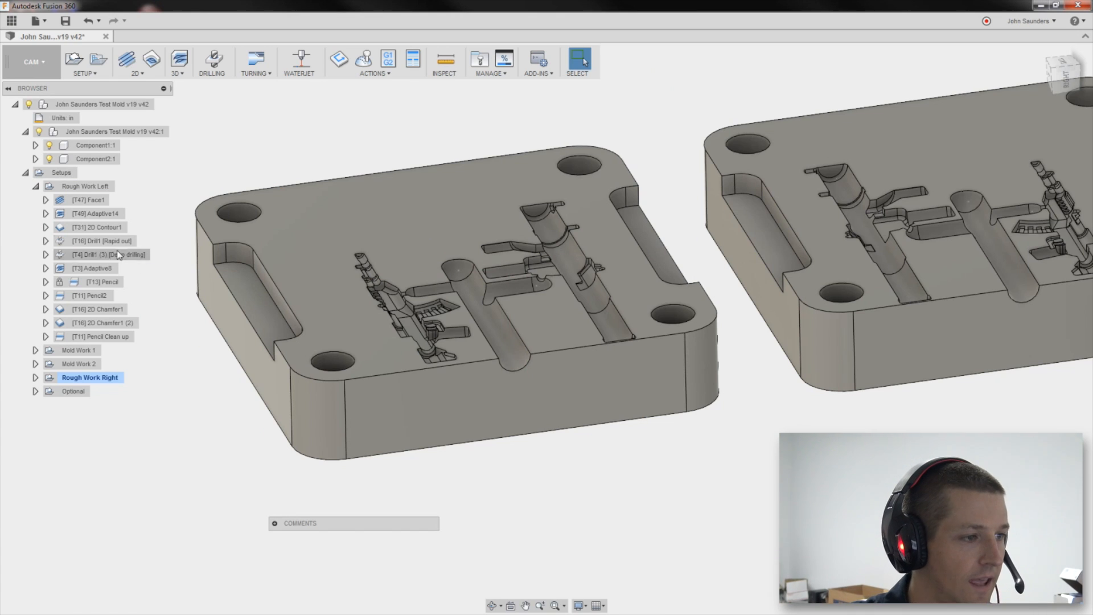
{"action": "left_click", "coordinate": [114, 228]}
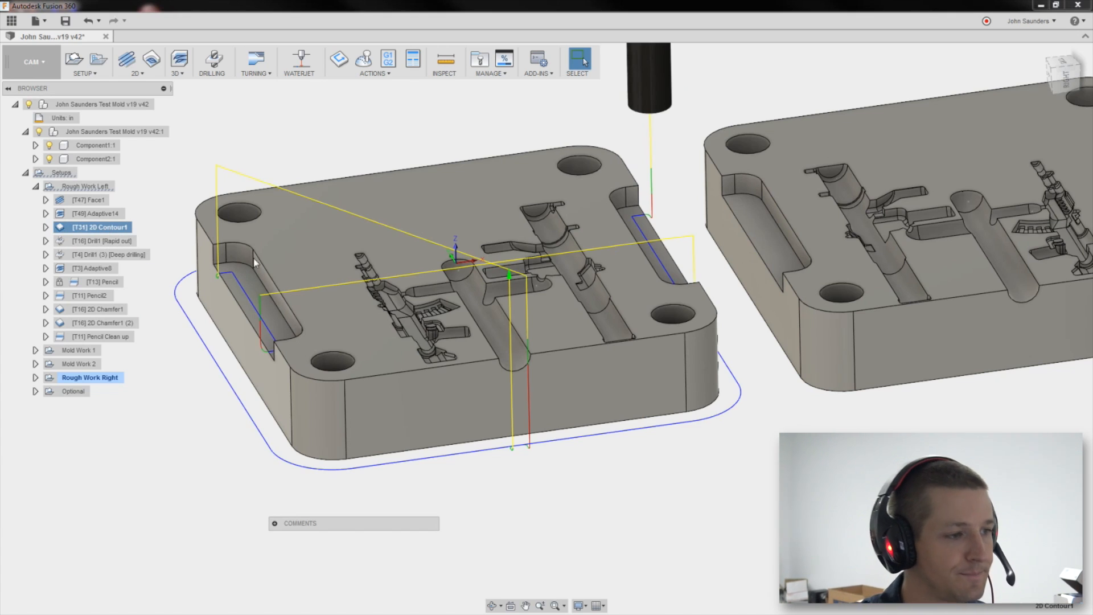
{"action": "left_click", "coordinate": [108, 241]}
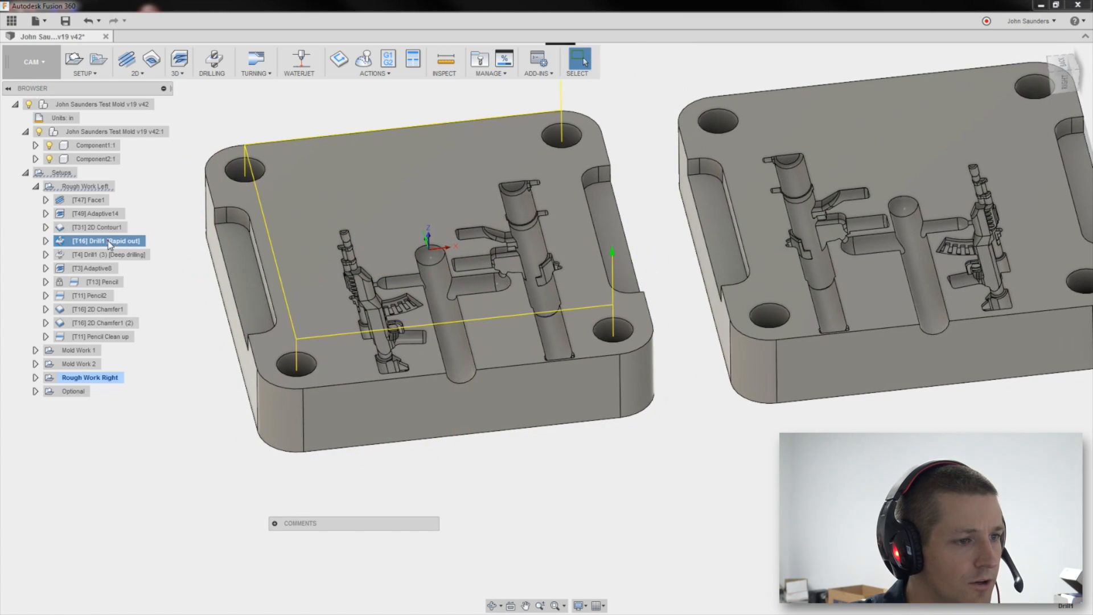
{"action": "left_click", "coordinate": [109, 254]}
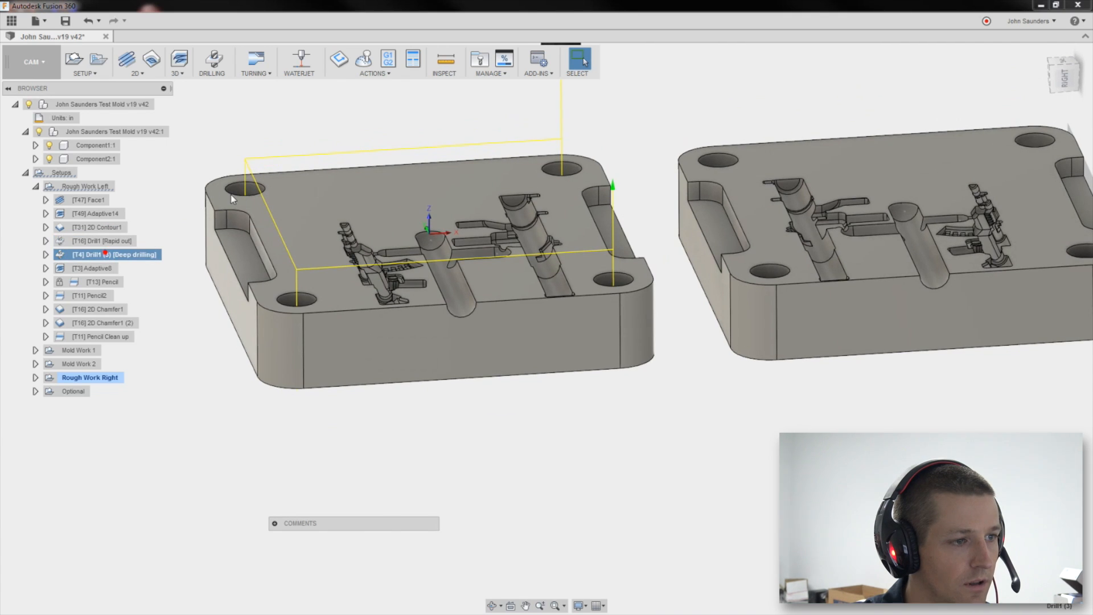
Preview the T3 Adaptive8 toolpath in the central runner and examine the runner and its side branches up close
{"action": "left_click", "coordinate": [103, 268]}
{"action": "scroll", "coordinate": [419, 247], "scroll_direction": "up", "scroll_amount": 3}
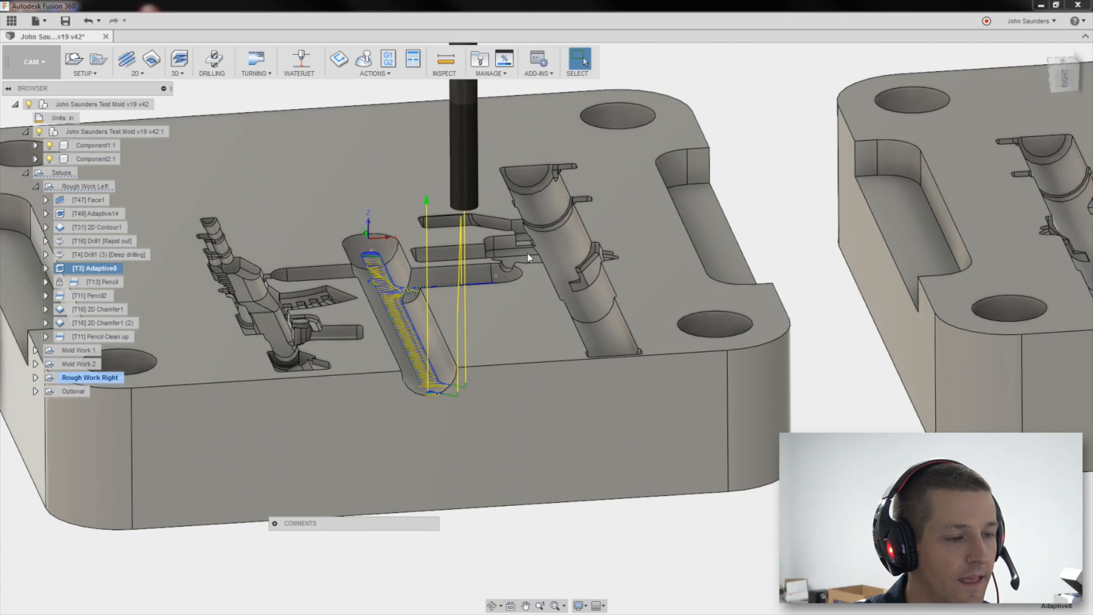
{"action": "scroll", "coordinate": [486, 271], "scroll_direction": "up", "scroll_amount": 3}
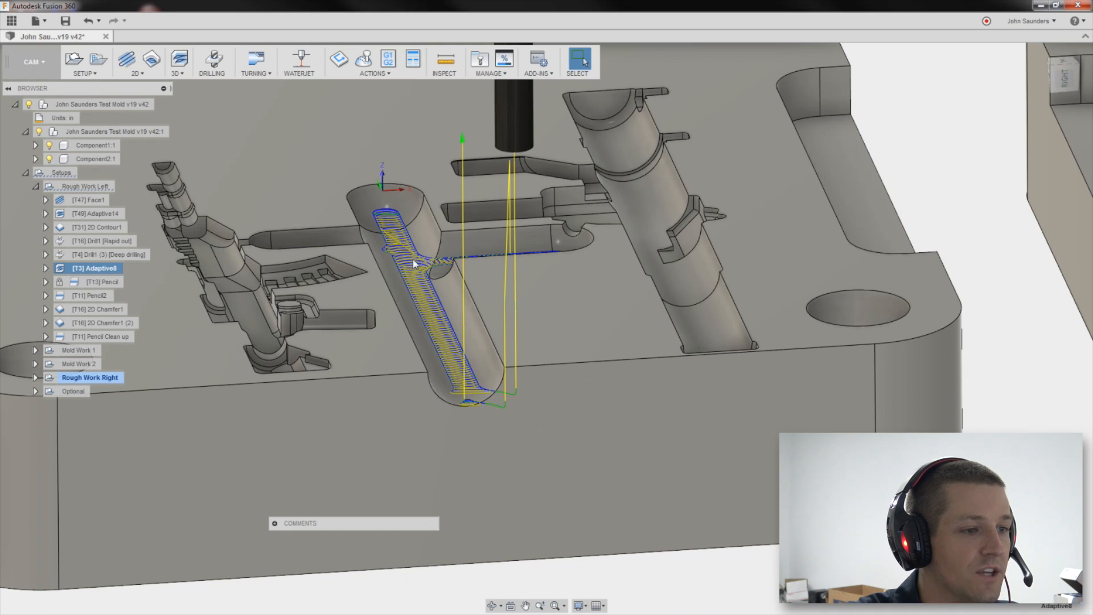
{"action": "left_click", "coordinate": [454, 411]}
{"action": "middle_click_drag", "start_coordinate": [457, 275], "coordinate": [450, 237], "text": "shift"}
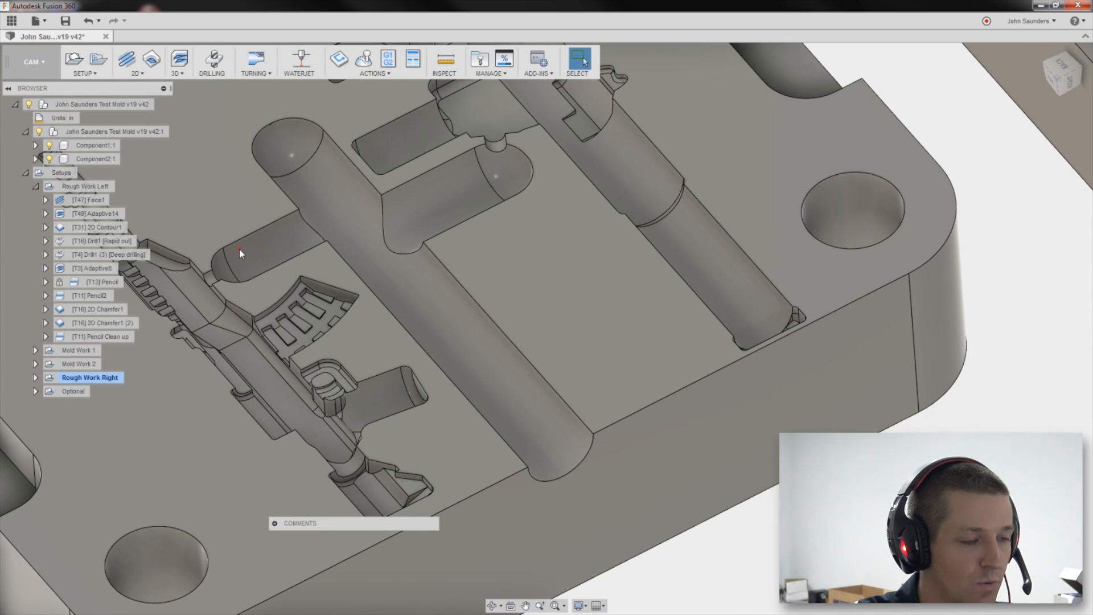
{"action": "middle_click_drag", "start_coordinate": [243, 254], "coordinate": [234, 240], "text": "shift"}
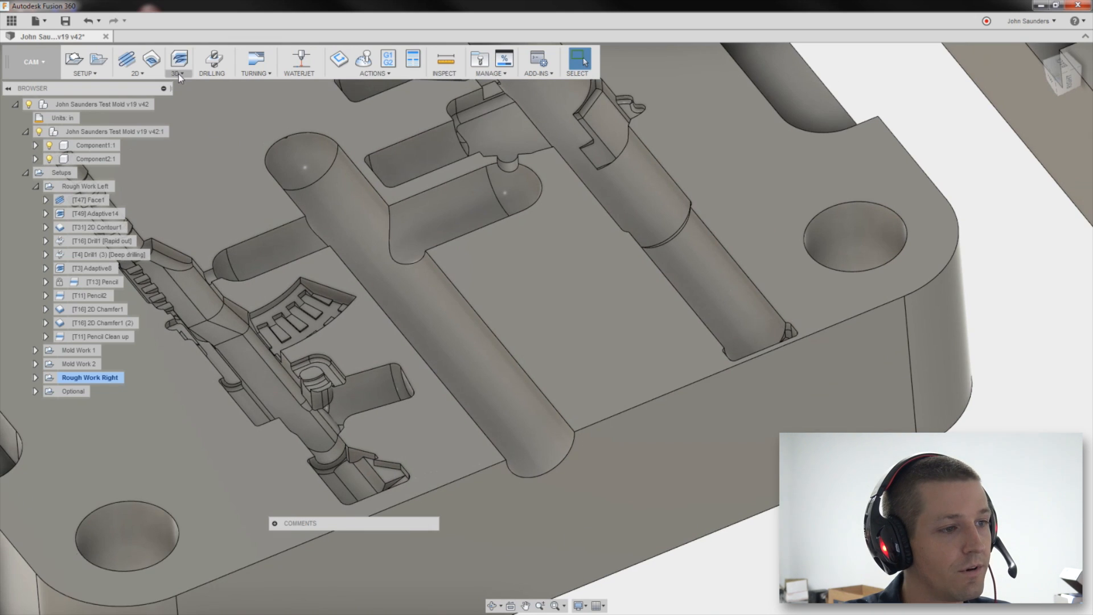
Check the 3D Pencil strategy's description, and compare the T3 Adaptive8, T13 Pencil and T11 Pencil2 toolpaths on the runners
{"action": "left_click", "coordinate": [179, 74]}
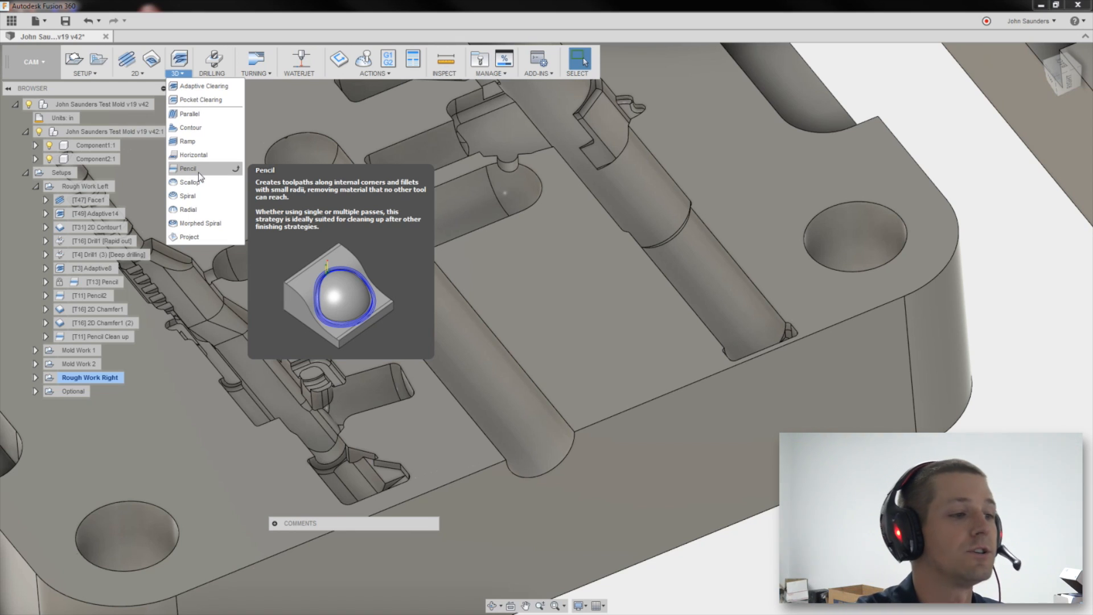
{"action": "left_click", "coordinate": [100, 282]}
{"action": "left_click", "coordinate": [93, 268]}
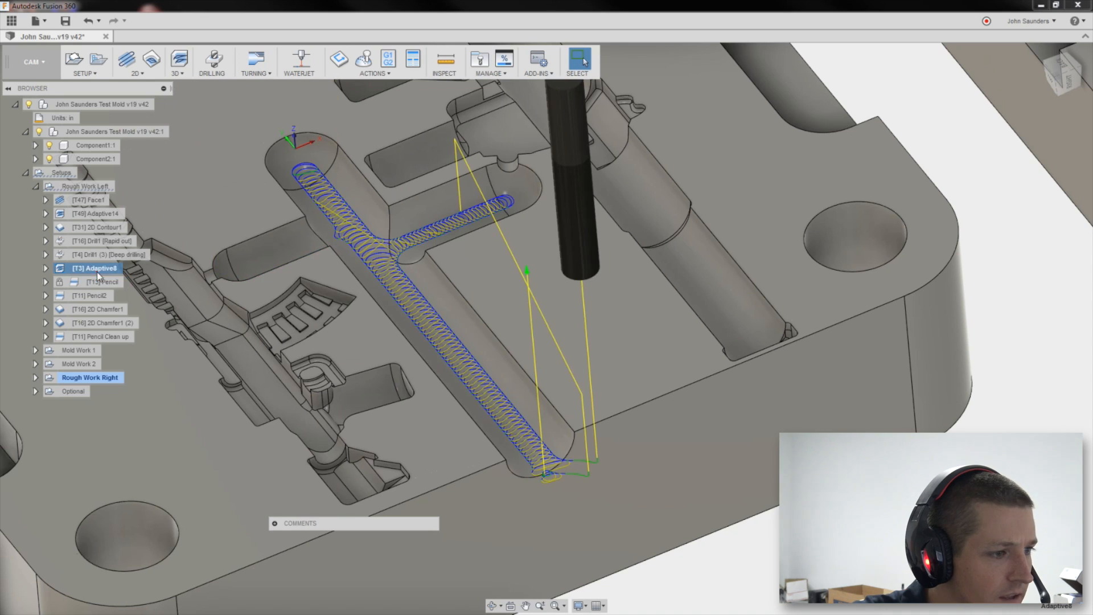
{"action": "left_click", "coordinate": [101, 283]}
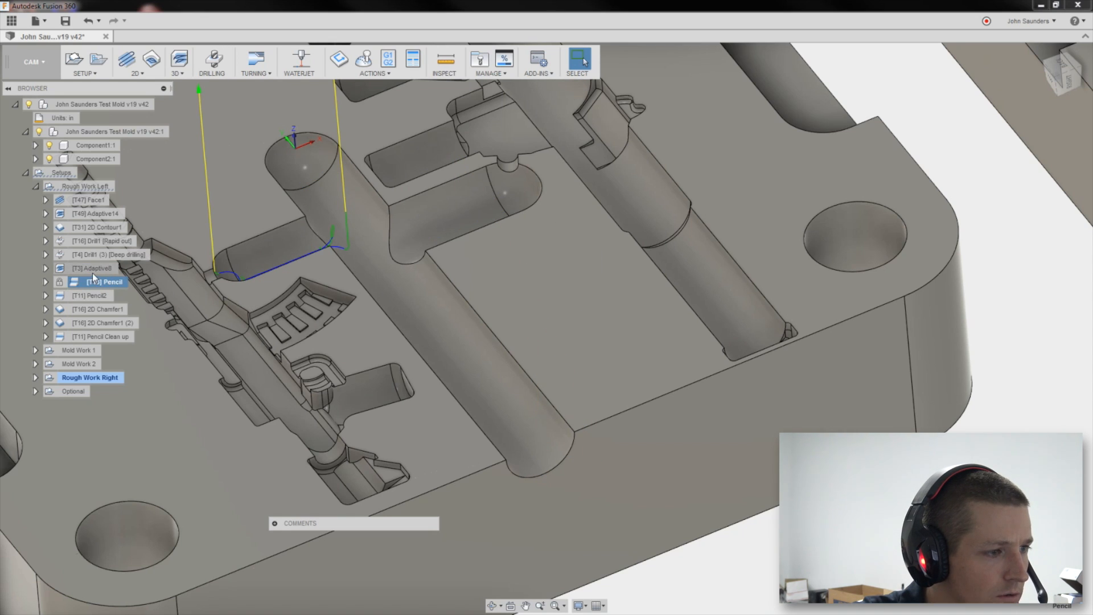
{"action": "left_click", "coordinate": [90, 296]}
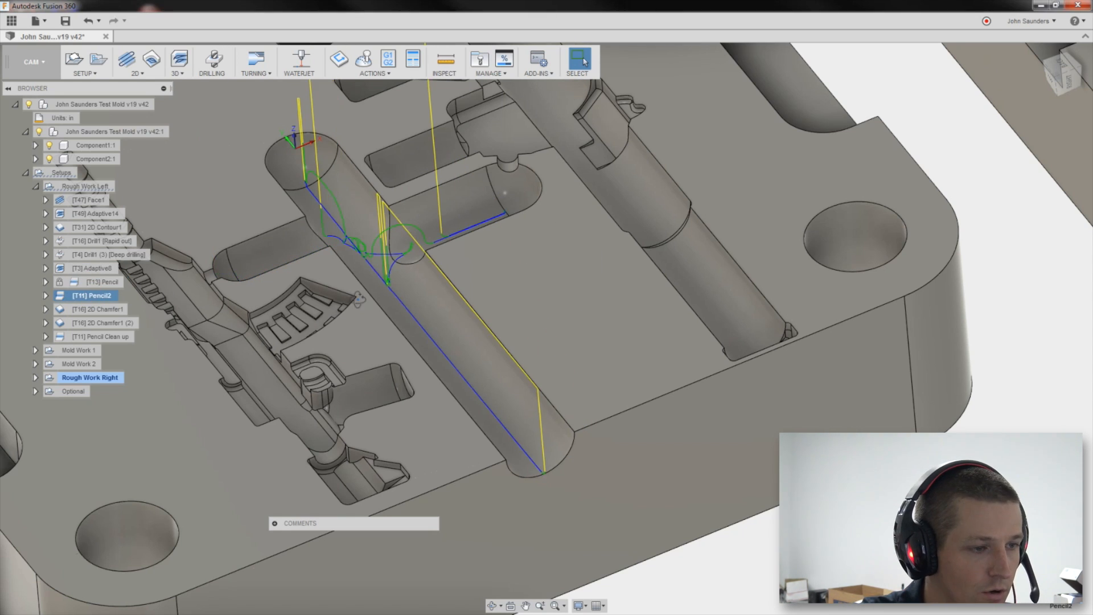
{"action": "middle_click_drag", "start_coordinate": [362, 303], "coordinate": [351, 298], "text": "shift"}
Edit the T11 Pencil2 operation and replace its machining boundary with a chain along the central runner's outline
{"action": "right_click", "coordinate": [91, 296]}
{"action": "left_click", "coordinate": [100, 301]}
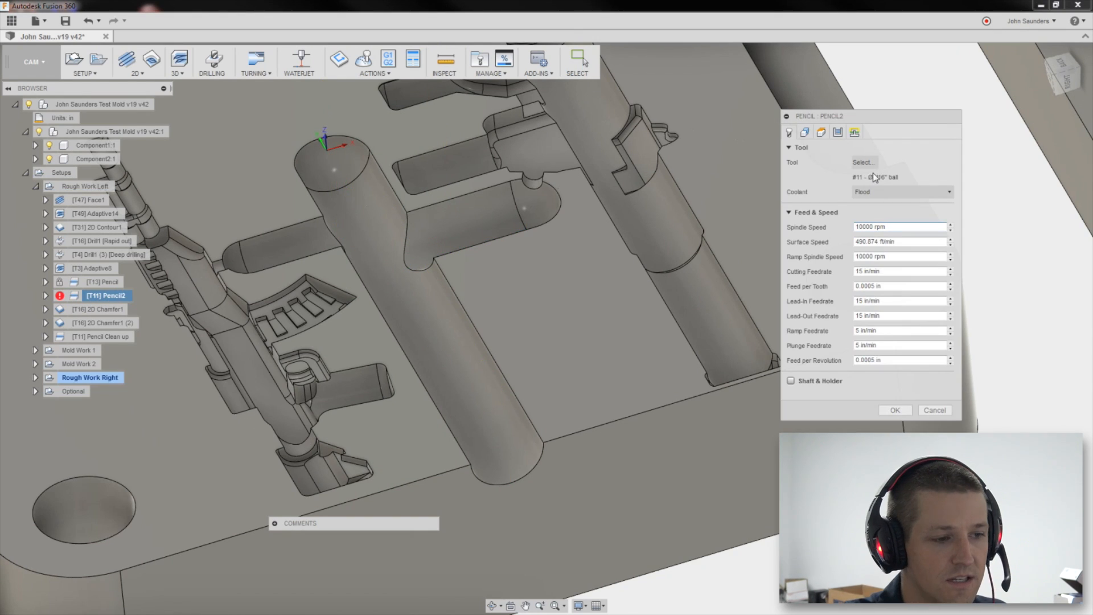
{"action": "left_click", "coordinate": [821, 132]}
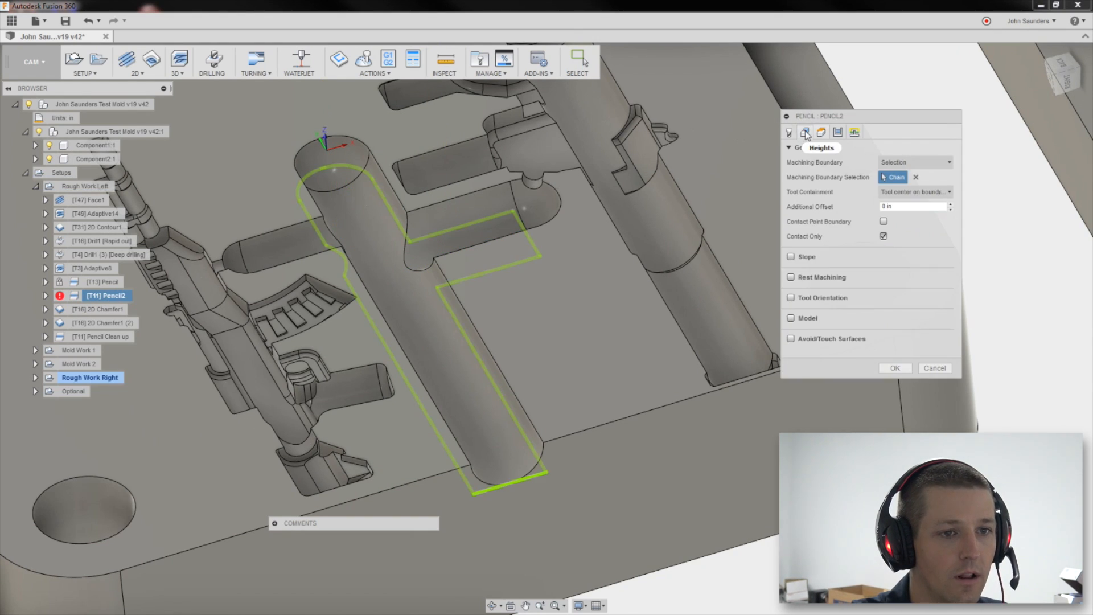
{"action": "left_click", "coordinate": [915, 179]}
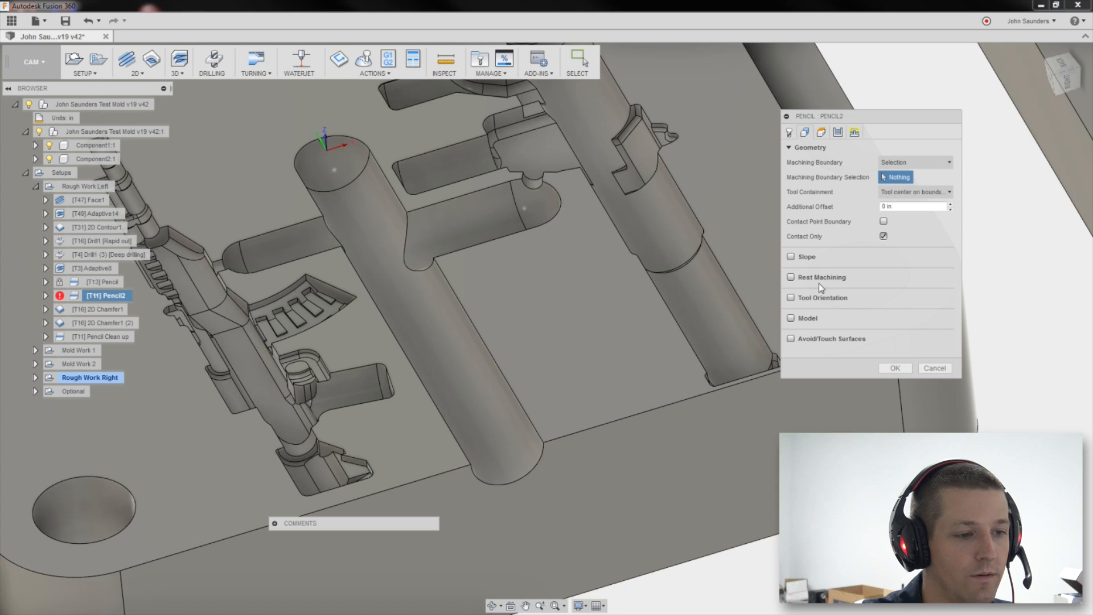
{"action": "left_click", "coordinate": [482, 337]}
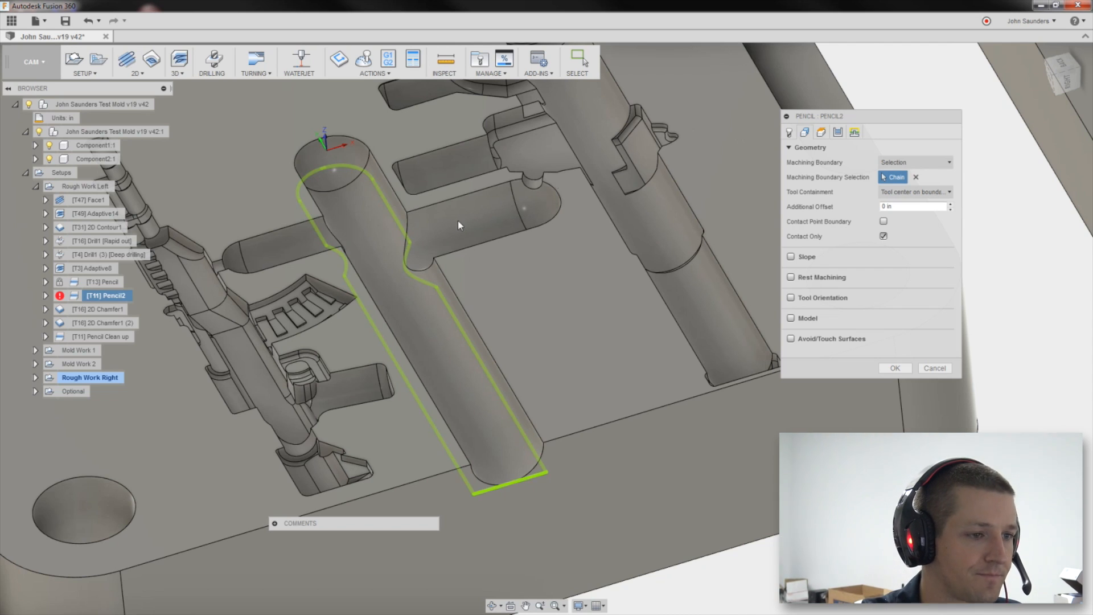
{"action": "left_click", "coordinate": [409, 275]}
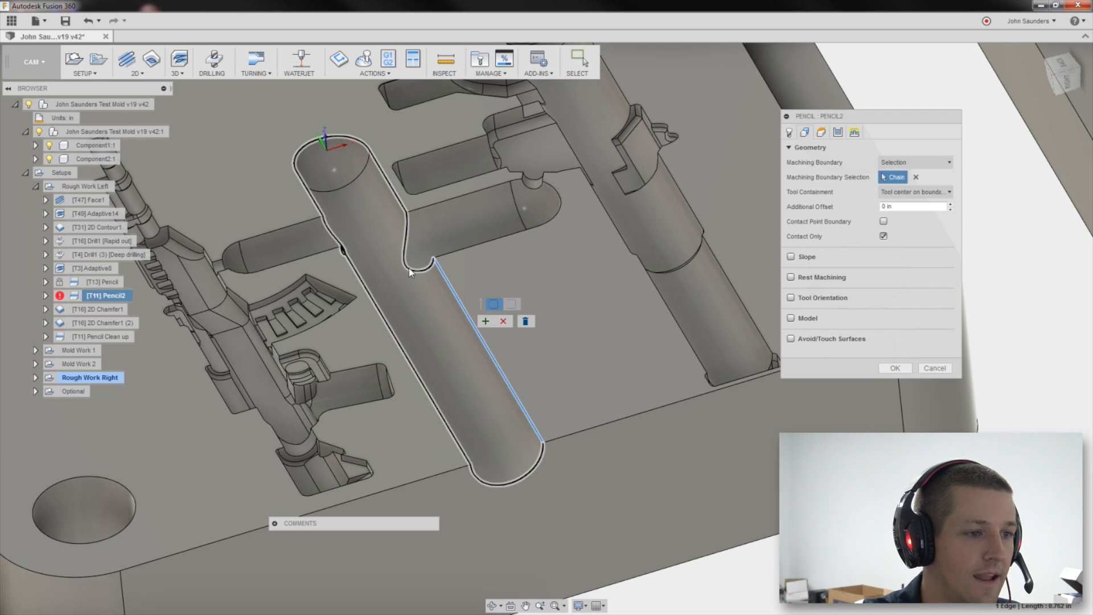
{"action": "left_click", "coordinate": [408, 268]}
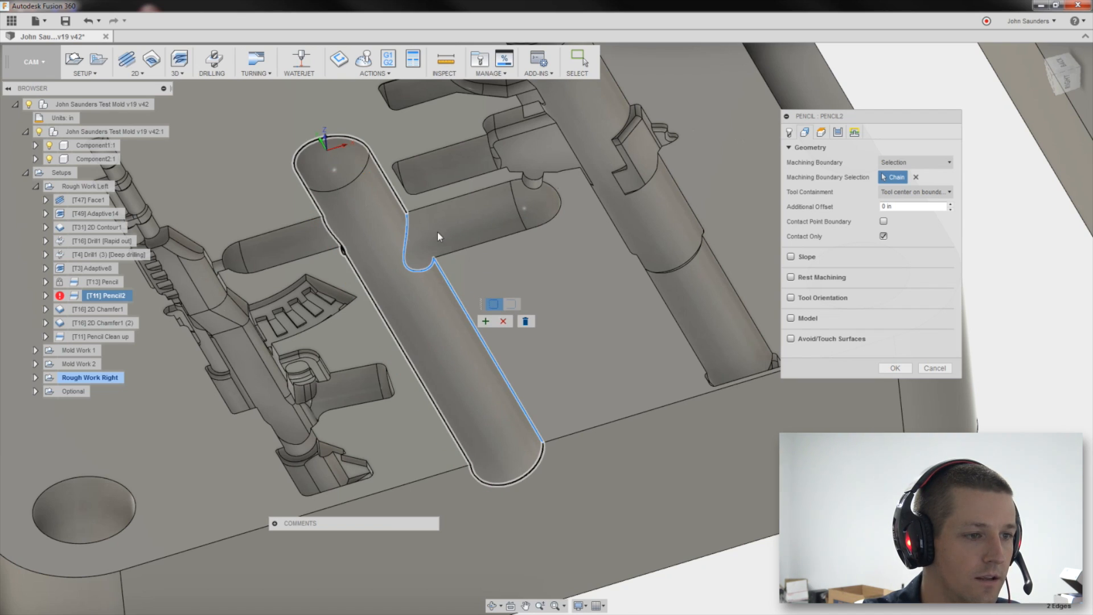
{"action": "left_click", "coordinate": [414, 262]}
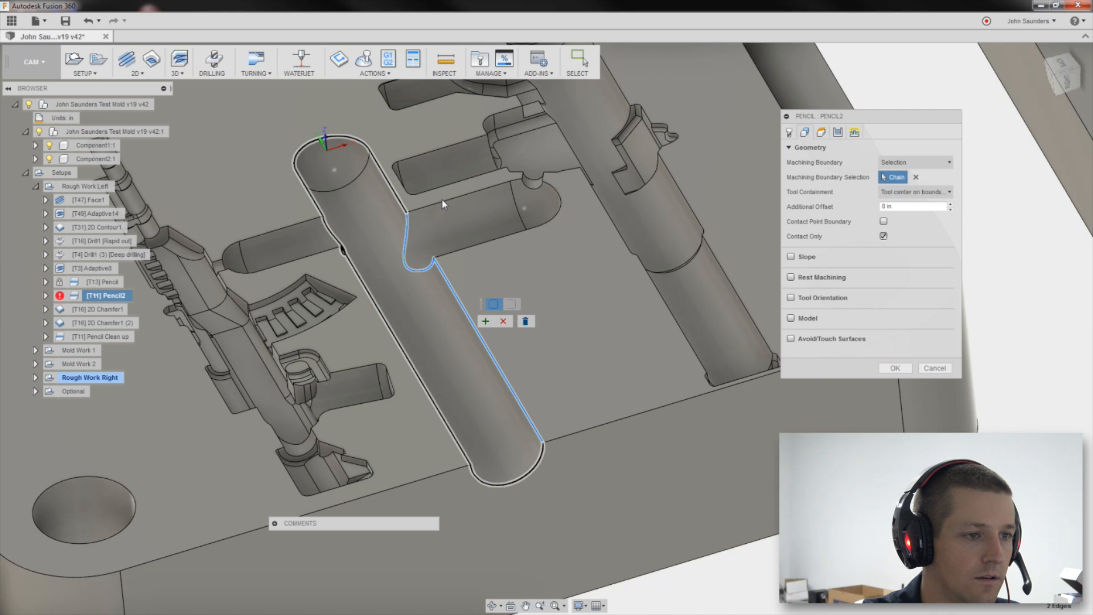
{"action": "left_click", "coordinate": [504, 321]}
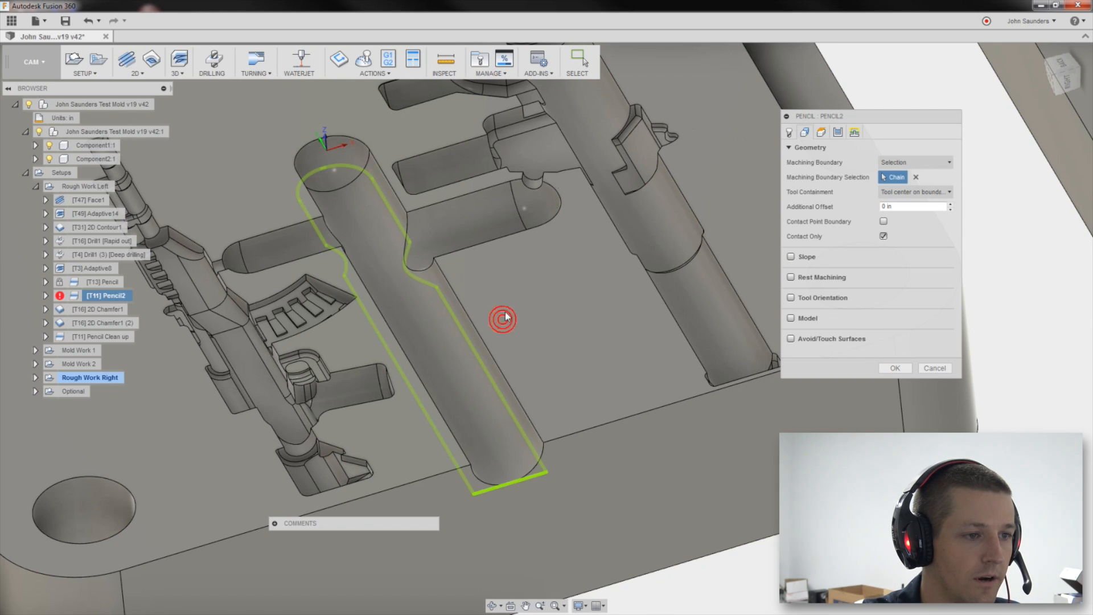
Extend the Pencil2 machining boundary chain around the straight section of the large side branch beside the central runner and accept the operation
{"action": "left_click", "coordinate": [1063, 66]}
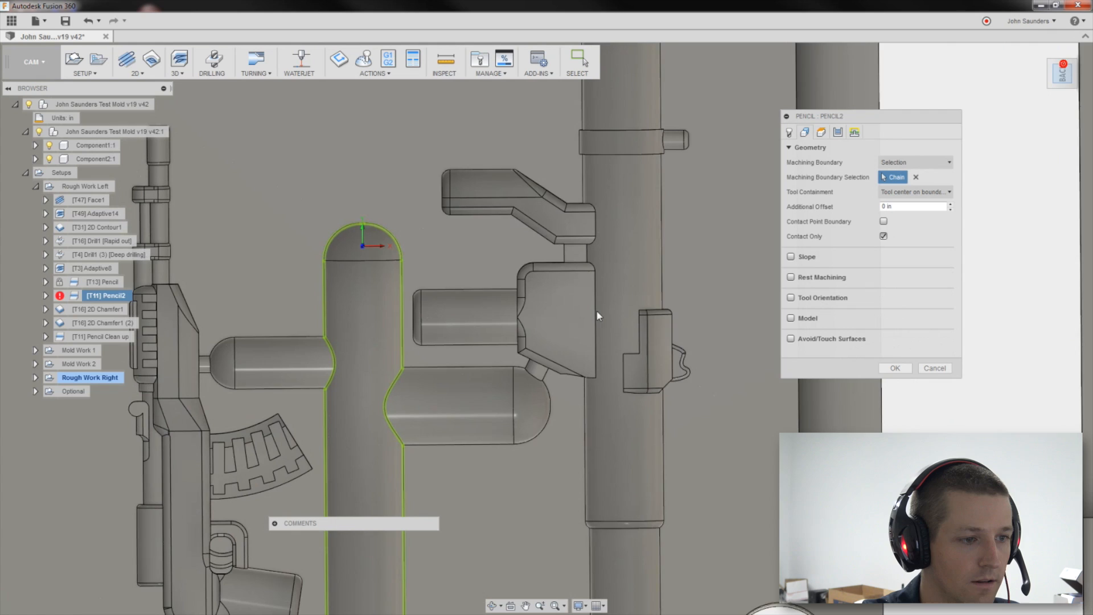
{"action": "middle_click_drag", "start_coordinate": [477, 464], "coordinate": [479, 350]}
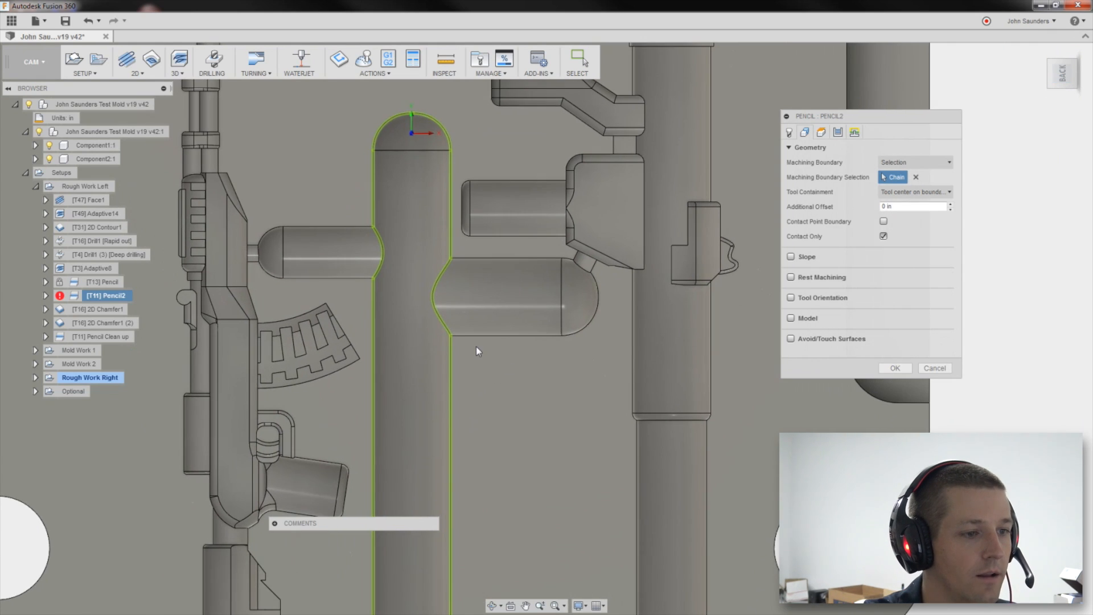
{"action": "left_click", "coordinate": [443, 316]}
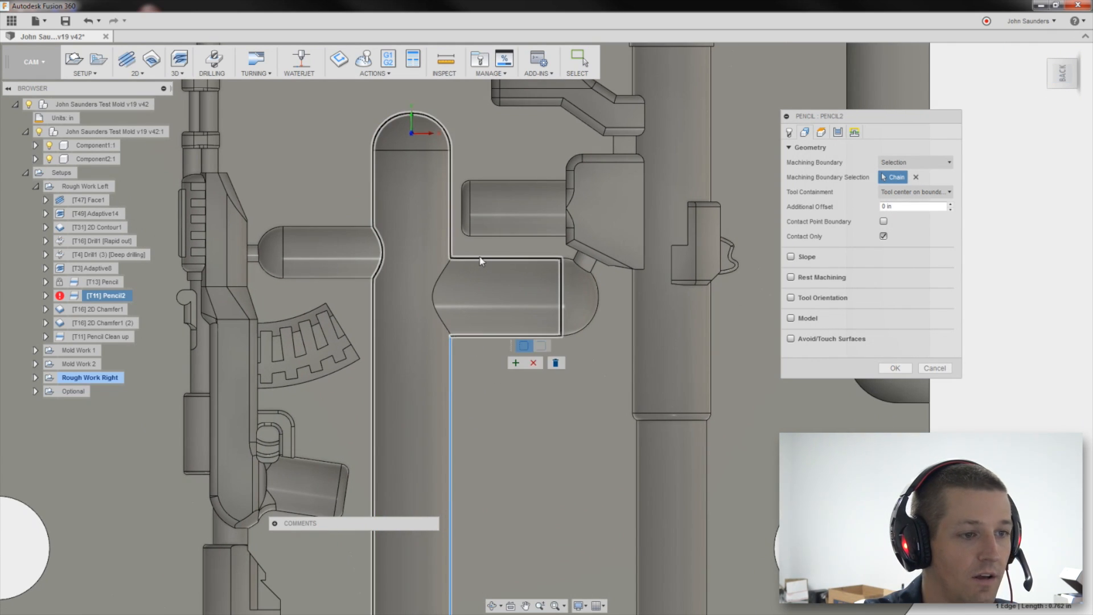
{"action": "left_click", "coordinate": [543, 257]}
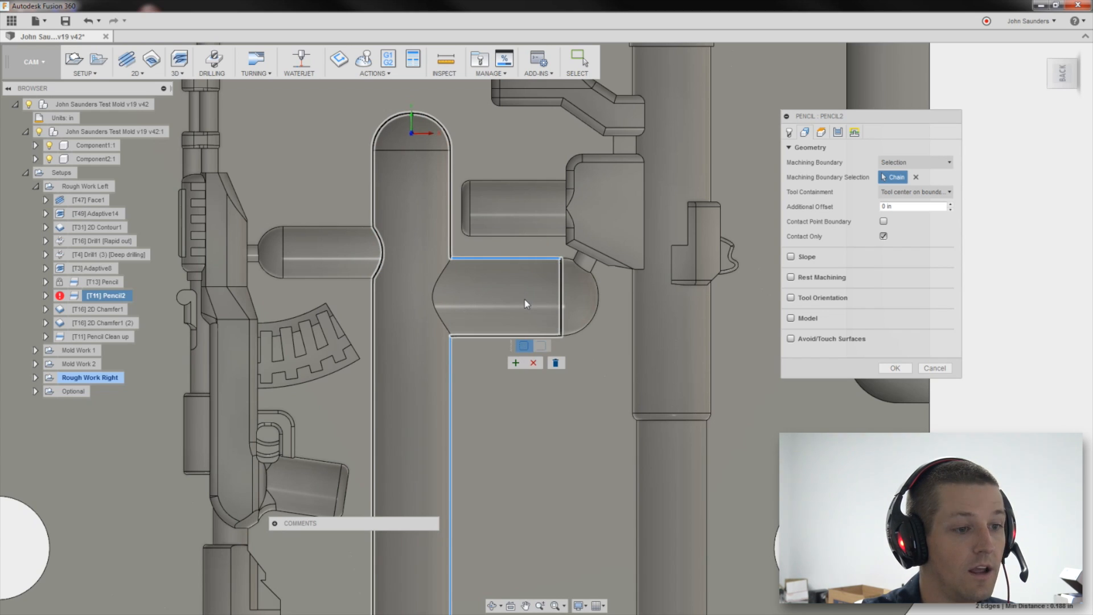
{"action": "left_click", "coordinate": [514, 363]}
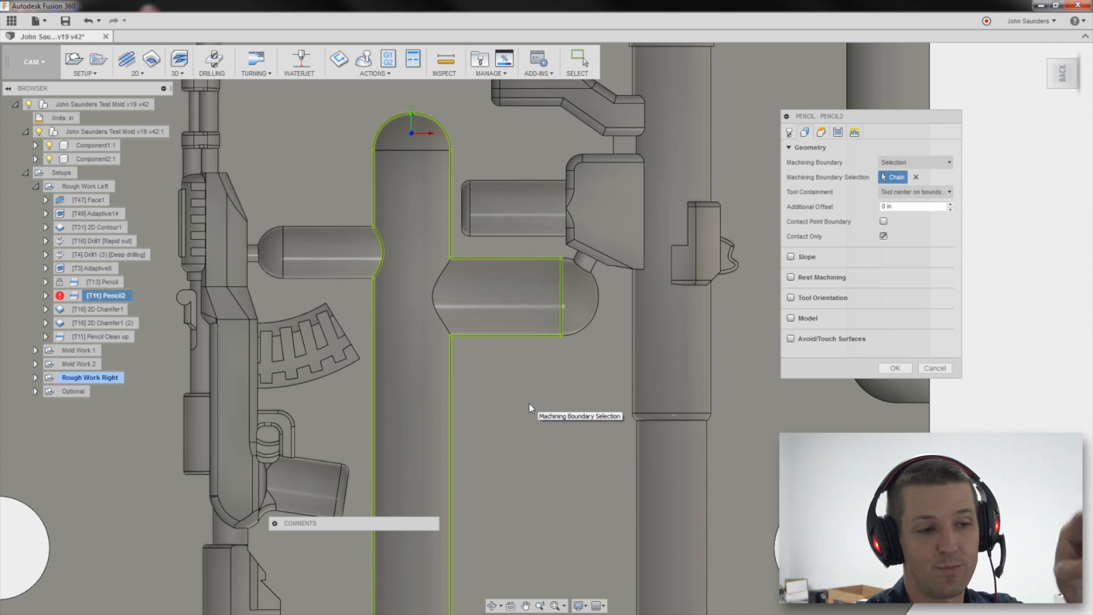
{"action": "middle_click_drag", "start_coordinate": [549, 383], "coordinate": [606, 384], "text": "shift"}
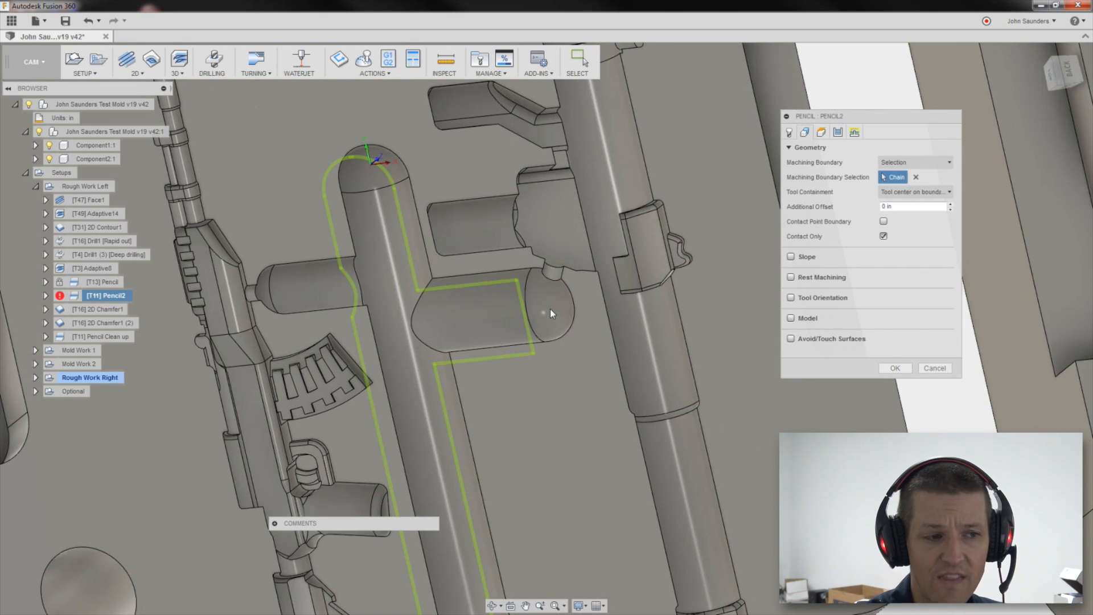
{"action": "middle_click_drag", "start_coordinate": [547, 309], "coordinate": [598, 316], "text": "shift"}
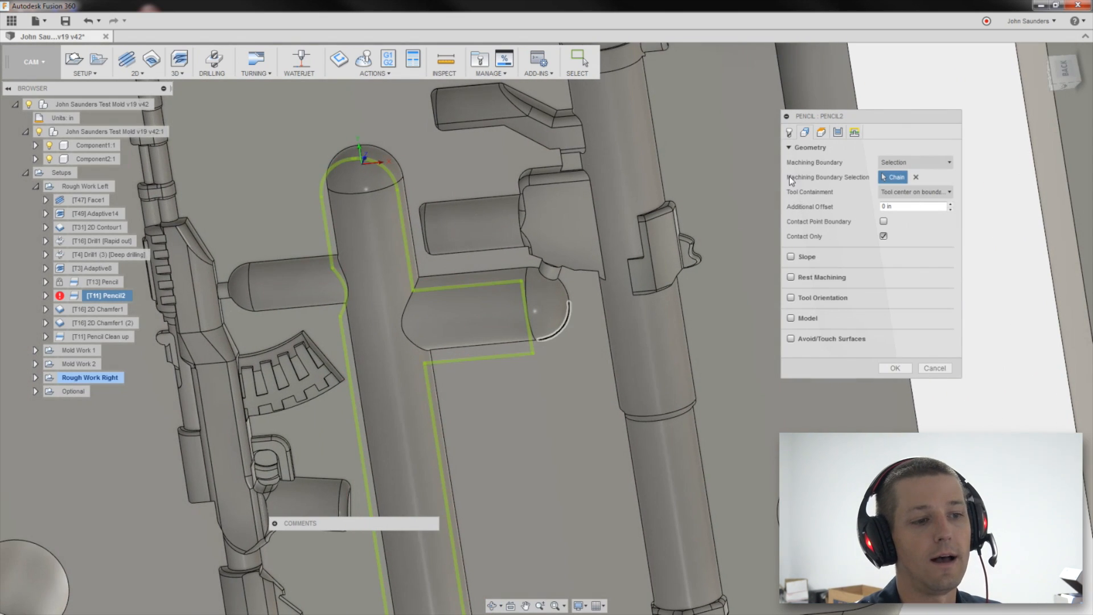
{"action": "left_click", "coordinate": [1064, 67]}
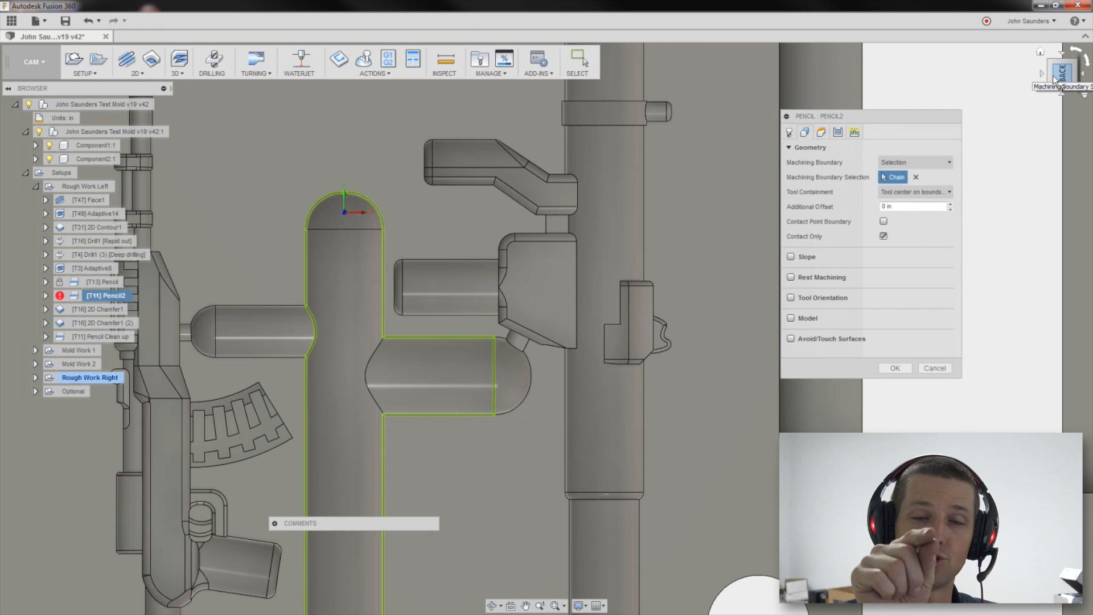
{"action": "scroll", "coordinate": [459, 415], "scroll_direction": "up", "scroll_amount": 2}
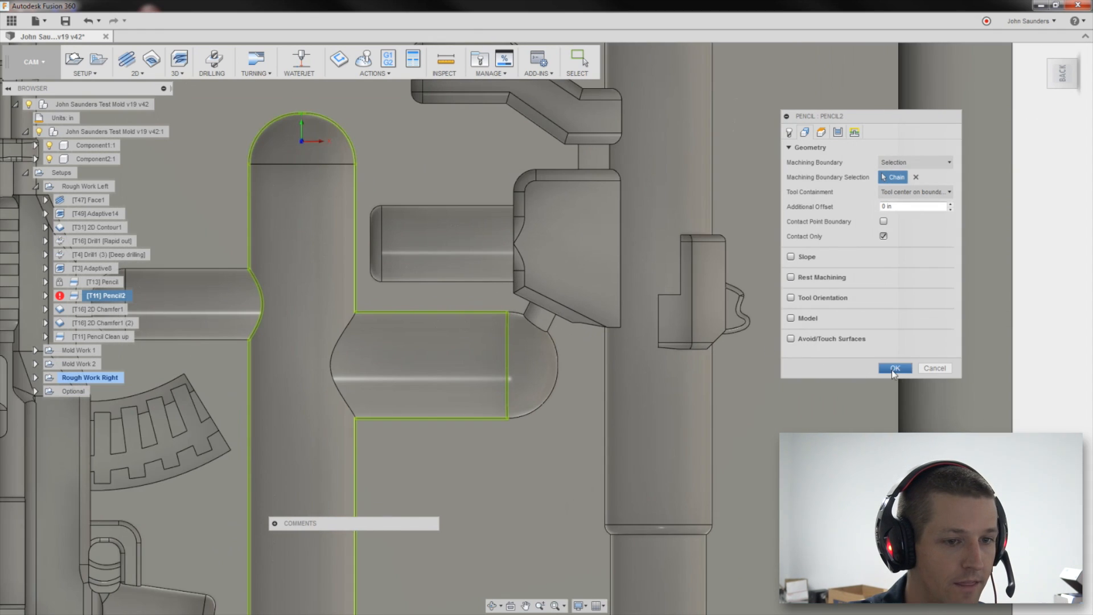
{"action": "left_click", "coordinate": [896, 368]}
Examine the regenerated Pencil2 toolpath where it ends near the side branch's rounded tip and where it meets the central runner
{"action": "scroll", "coordinate": [493, 361], "scroll_direction": "up", "scroll_amount": 2}
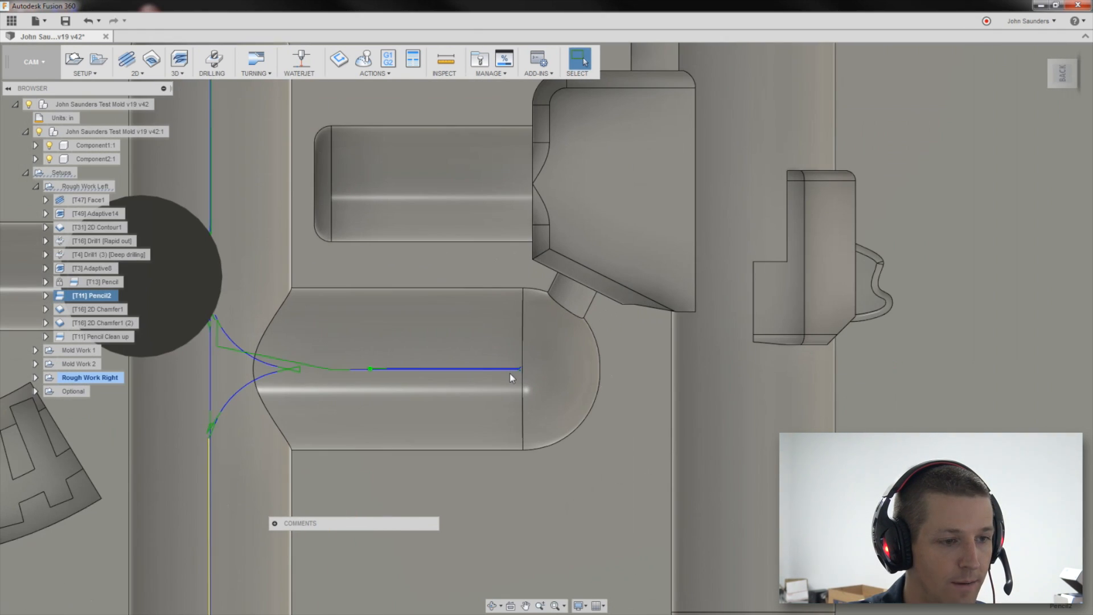
{"action": "scroll", "coordinate": [524, 369], "scroll_direction": "up", "scroll_amount": 3}
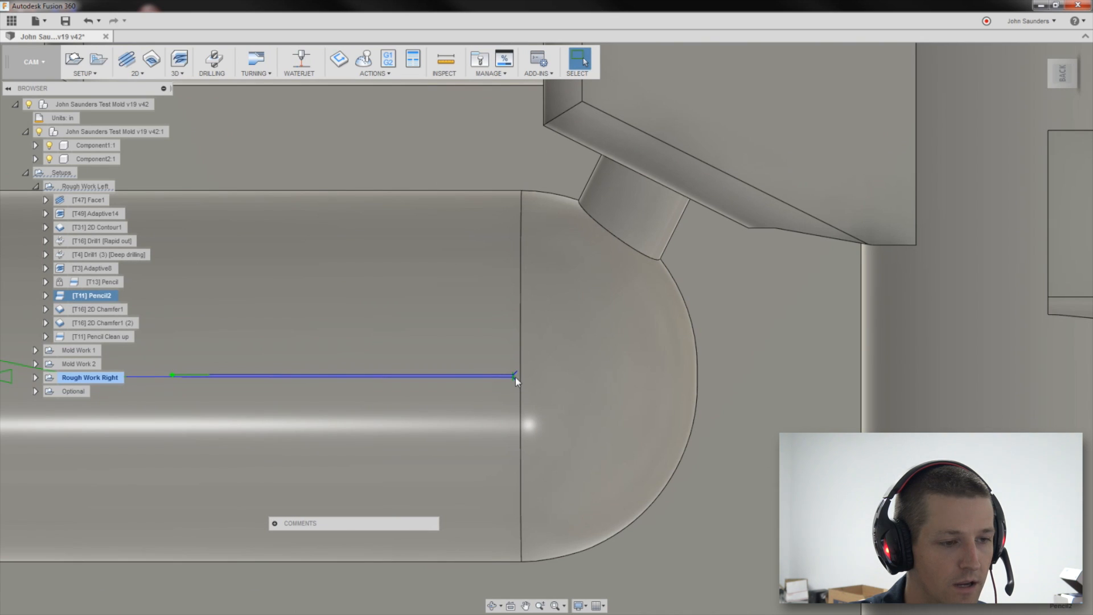
{"action": "scroll", "coordinate": [520, 393], "scroll_direction": "up", "scroll_amount": 5}
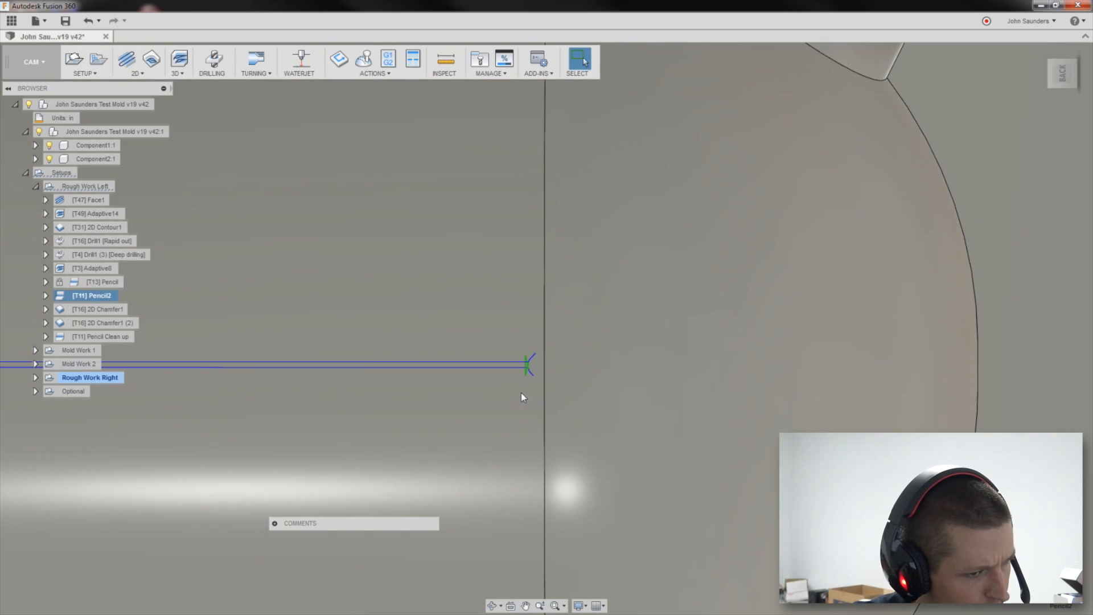
{"action": "middle_click_drag", "start_coordinate": [539, 346], "coordinate": [556, 191], "text": "shift"}
{"action": "scroll", "coordinate": [586, 350], "scroll_direction": "down", "scroll_amount": 5}
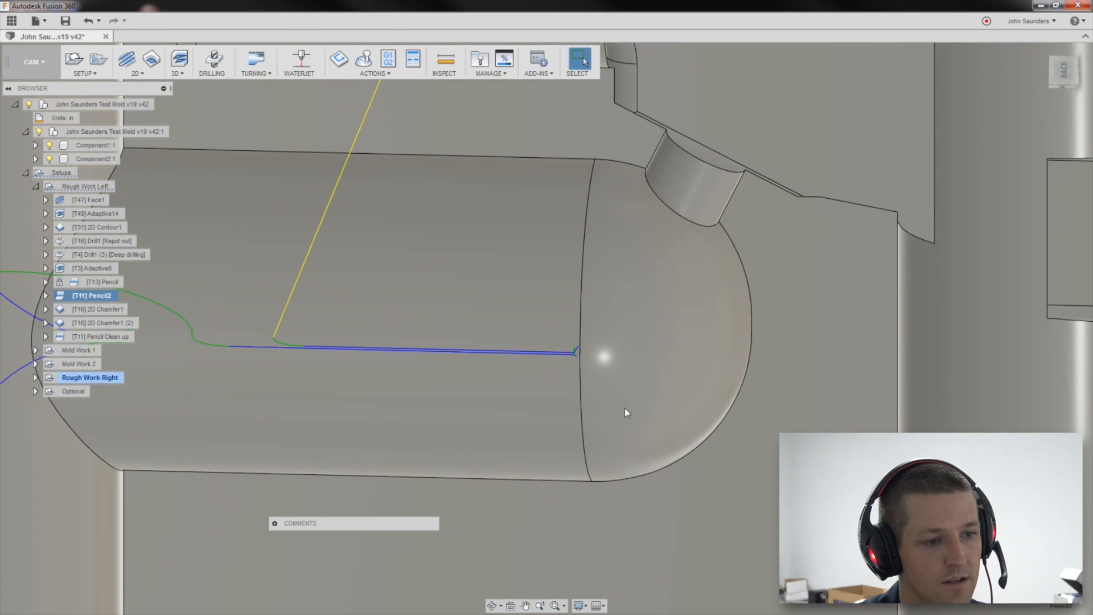
{"action": "left_click", "coordinate": [1073, 78]}
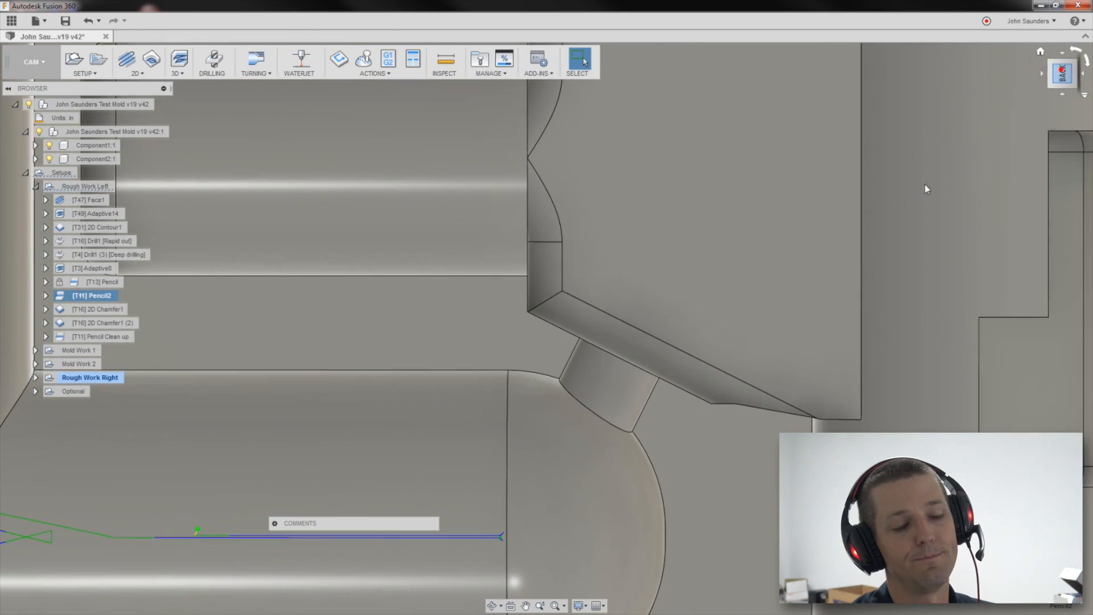
{"action": "scroll", "coordinate": [712, 369], "scroll_direction": "down", "scroll_amount": 3}
{"action": "scroll", "coordinate": [713, 370], "scroll_direction": "down", "scroll_amount": 3}
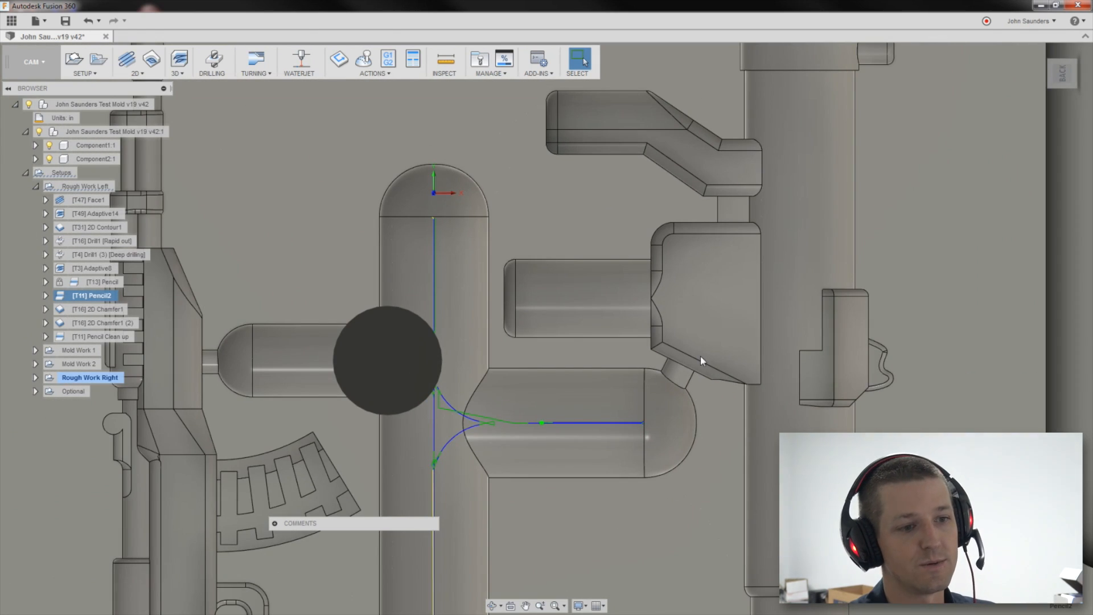
{"action": "middle_click_drag", "start_coordinate": [613, 417], "coordinate": [643, 348]}
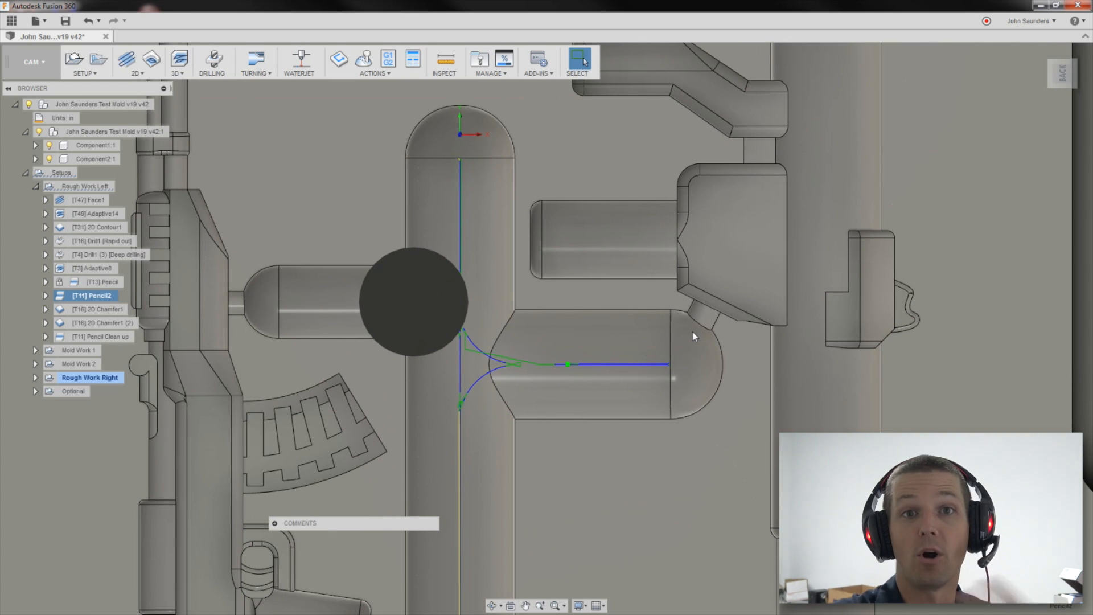
{"action": "middle_click_drag", "start_coordinate": [625, 354], "coordinate": [259, 329], "text": "shift"}
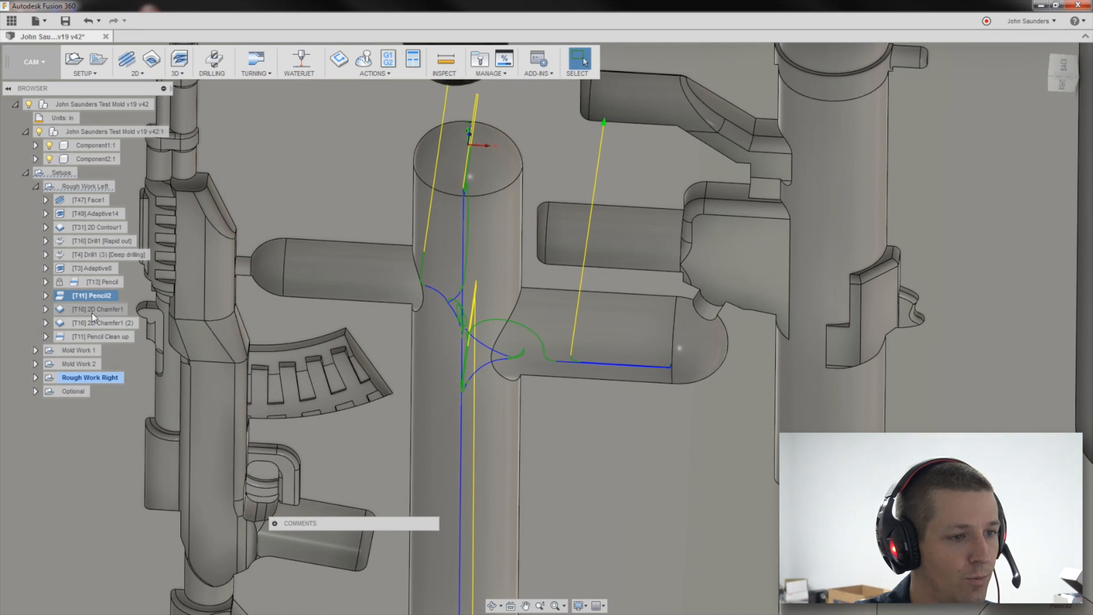
Preview the T13 Pencil toolpath on the small side branch, plus the T16 2D Chamfer1 and 2D Chamfer1 (2) toolpaths
{"action": "left_click", "coordinate": [98, 281]}
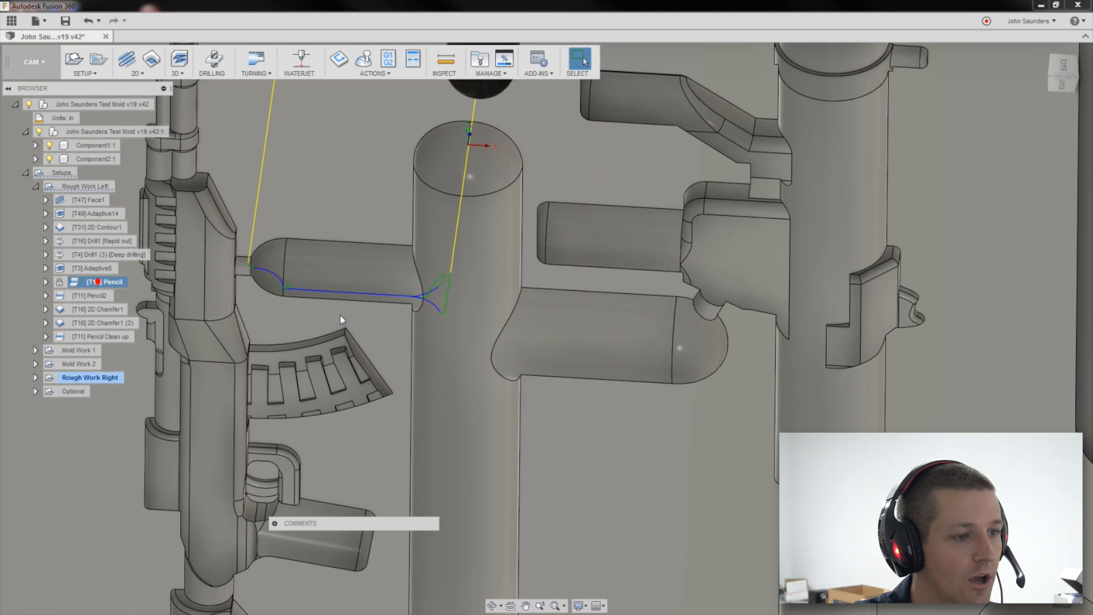
{"action": "mouse_move", "coordinate": [342, 319]}
{"action": "middle_mouse_down", "text": "shift"}
{"action": "mouse_move", "coordinate": [339, 255]}
{"action": "mouse_move", "coordinate": [383, 231]}
{"action": "mouse_move", "coordinate": [378, 355]}
{"action": "middle_mouse_up", "text": "shift"}
{"action": "scroll", "coordinate": [378, 355], "scroll_direction": "up", "scroll_amount": 3}
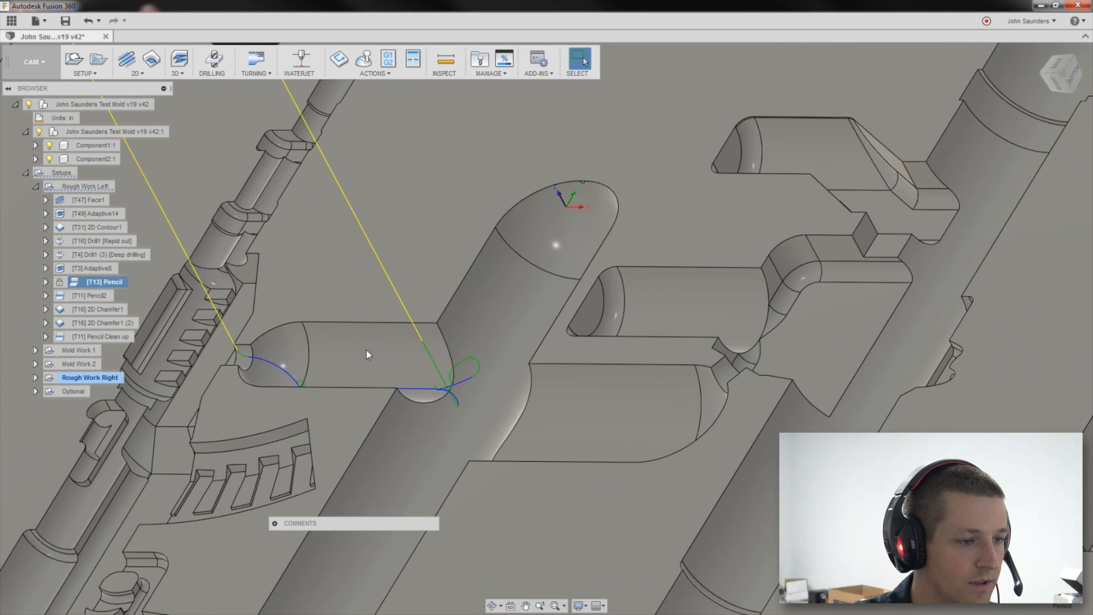
{"action": "scroll", "coordinate": [355, 385], "scroll_direction": "down", "scroll_amount": 6}
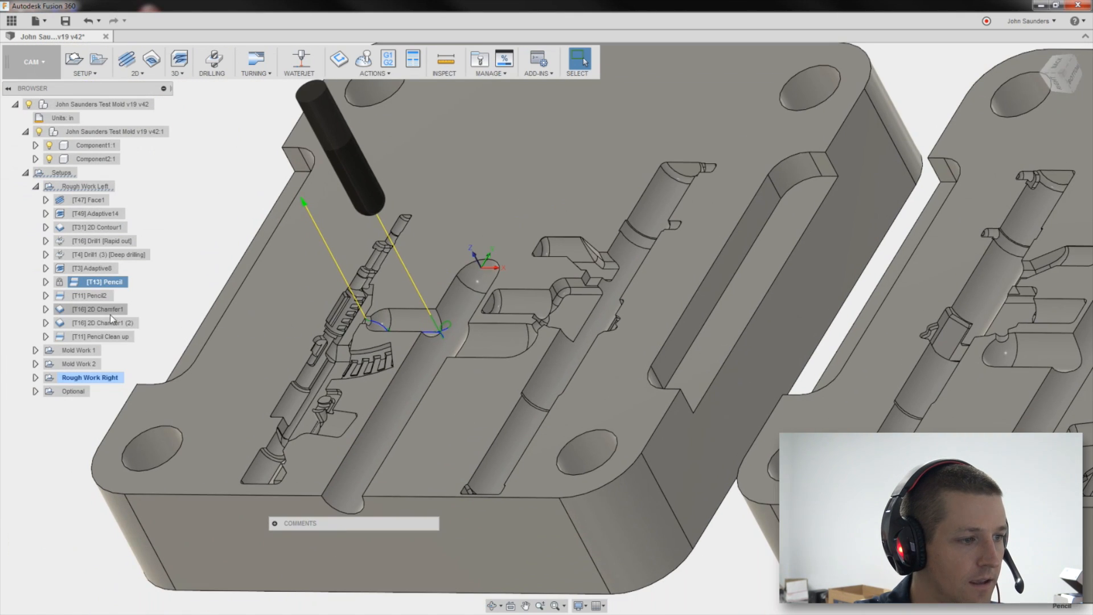
{"action": "left_click", "coordinate": [100, 310]}
{"action": "left_click", "coordinate": [100, 323]}
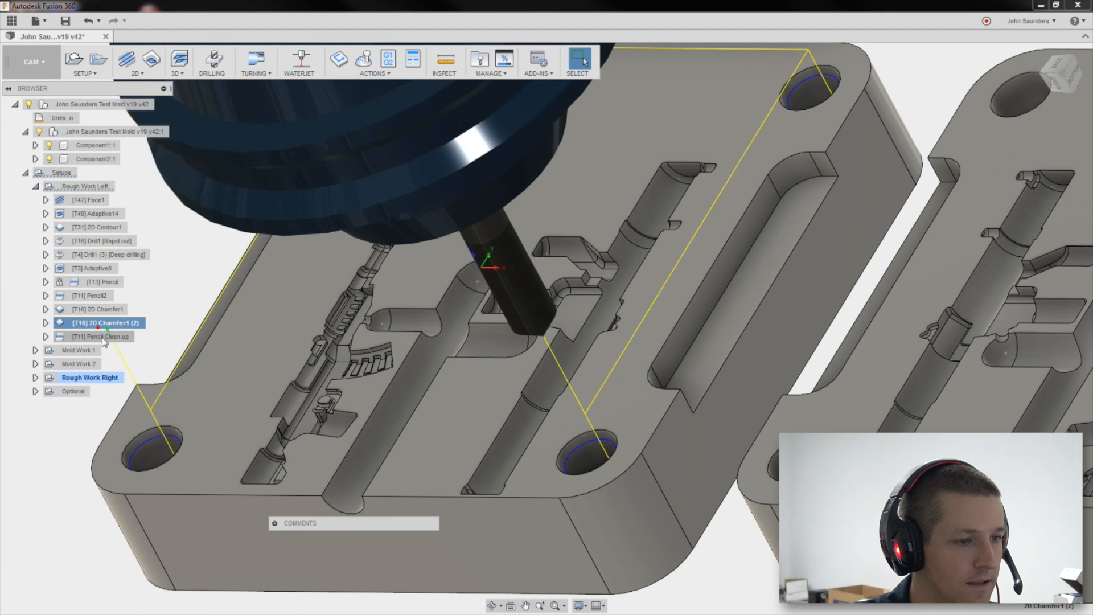
Preview the T11 Pencil Clean up toolpath along the central runner and its side branches
{"action": "left_click", "coordinate": [102, 337]}
{"action": "middle_click_drag", "start_coordinate": [399, 330], "coordinate": [469, 290], "text": "shift"}
{"action": "scroll", "coordinate": [485, 347], "scroll_direction": "up", "scroll_amount": 1}
{"action": "scroll", "coordinate": [429, 312], "scroll_direction": "up", "scroll_amount": 2}
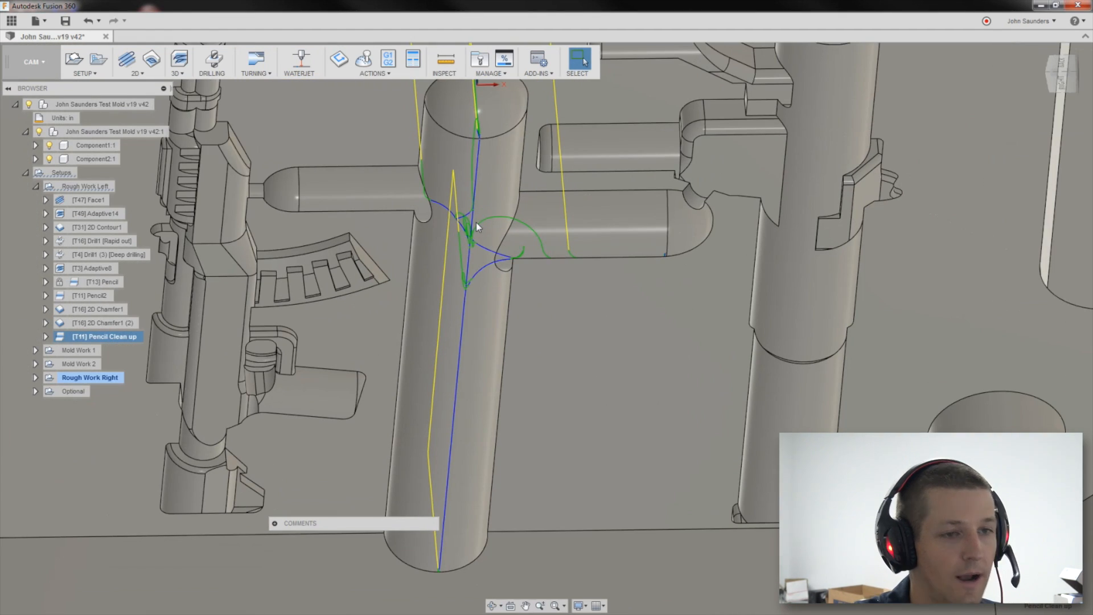
{"action": "scroll", "coordinate": [421, 237], "scroll_direction": "up", "scroll_amount": 1}
Open the T11 Pencil Clean up operation, check its axial stock to leave among the passes settings, and leave without changes
{"action": "right_click", "coordinate": [132, 337]}
{"action": "left_click", "coordinate": [142, 341]}
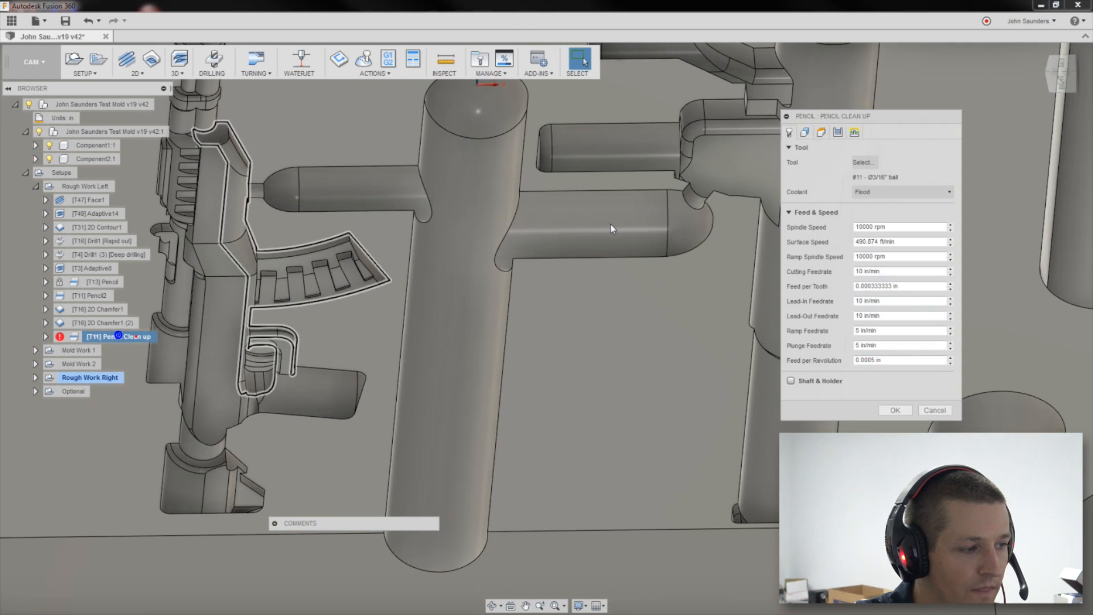
{"action": "left_click", "coordinate": [837, 132]}
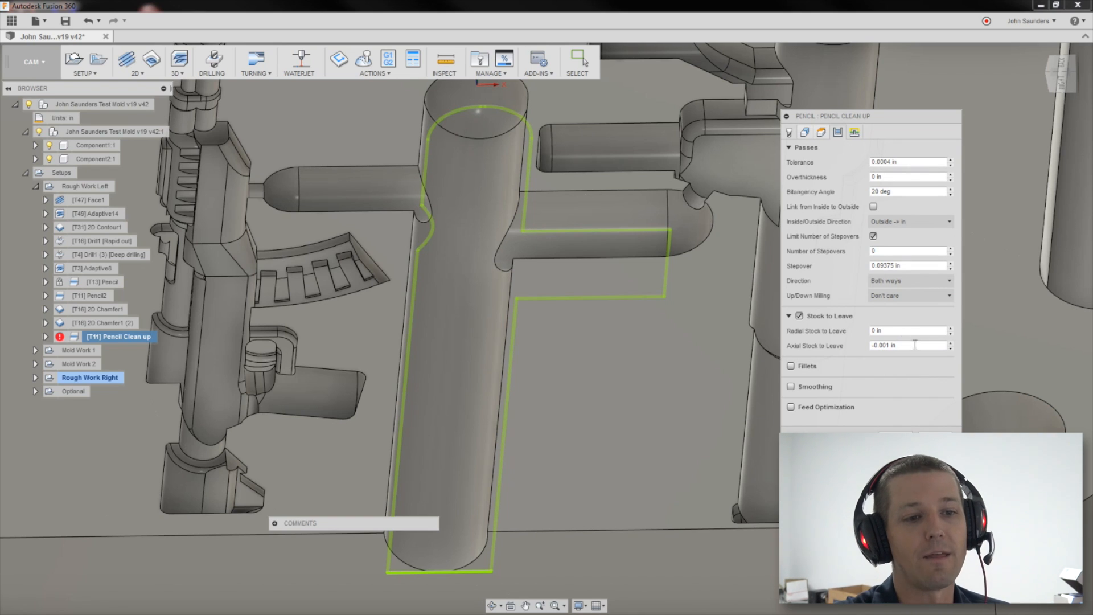
{"action": "left_click_drag", "start_coordinate": [909, 344], "coordinate": [870, 342]}
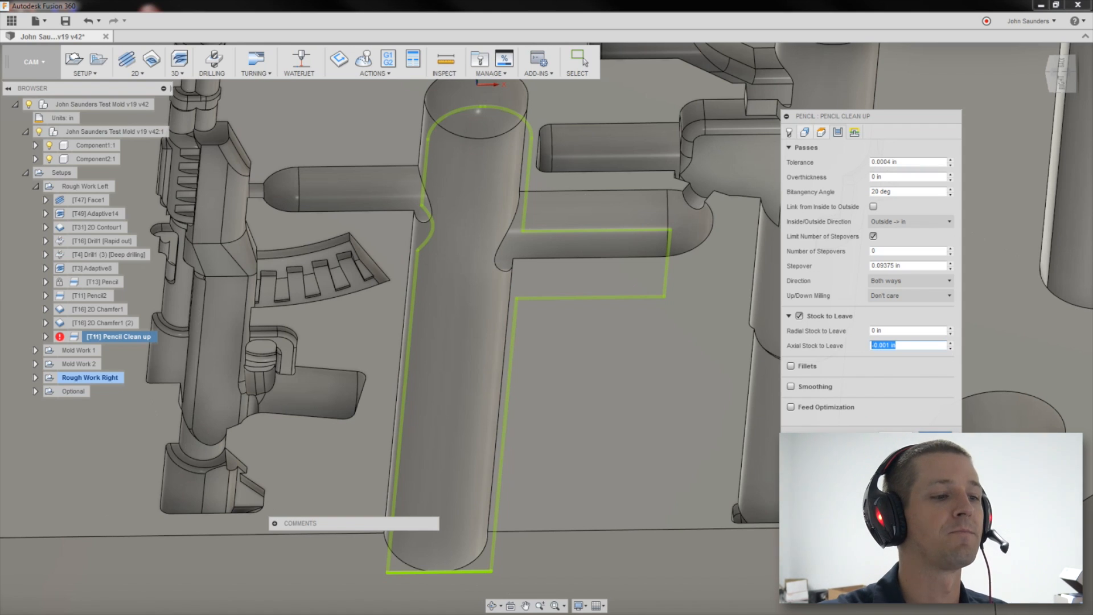
{"action": "left_click", "coordinate": [935, 437]}
Display the Mold Work 1 setup and examine its stock and origin on the first mold half
{"action": "left_click", "coordinate": [85, 351]}
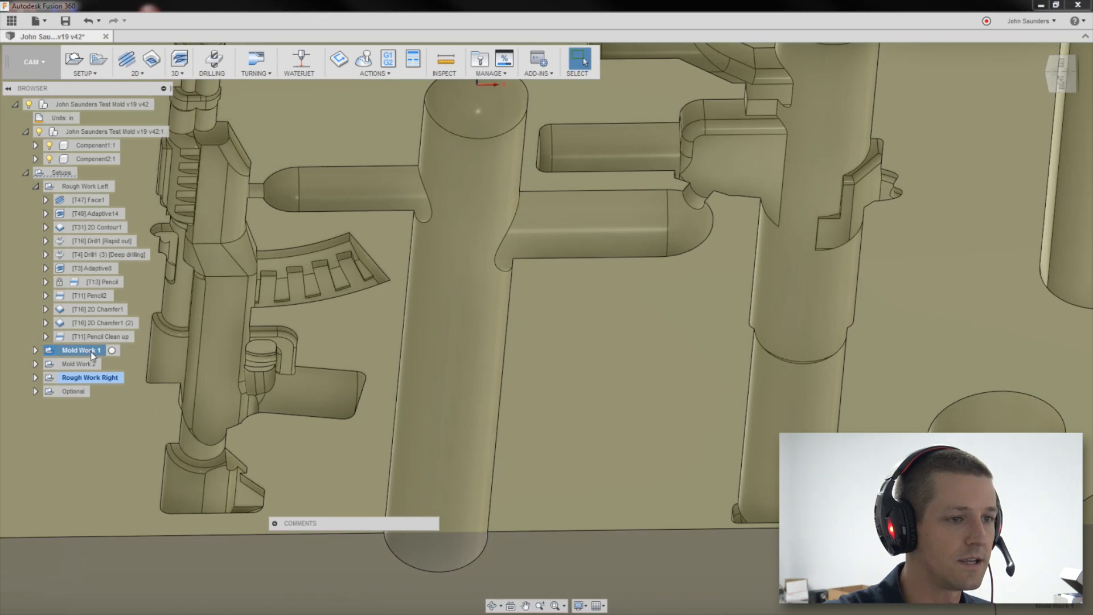
{"action": "scroll", "coordinate": [435, 295], "scroll_direction": "down", "scroll_amount": 3}
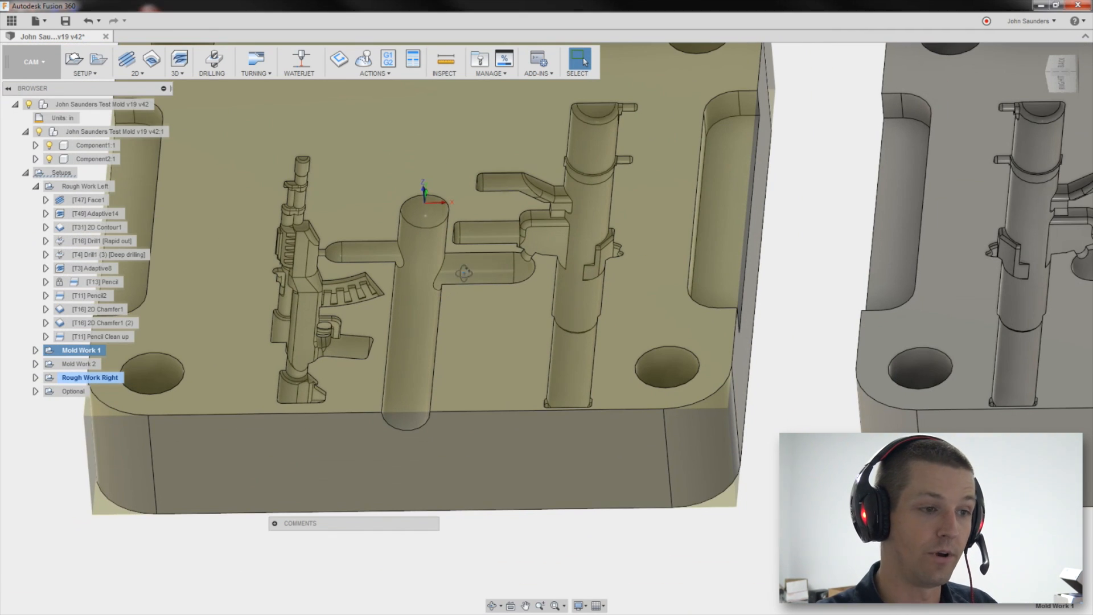
{"action": "middle_click_drag", "start_coordinate": [452, 283], "coordinate": [480, 261], "text": "shift"}
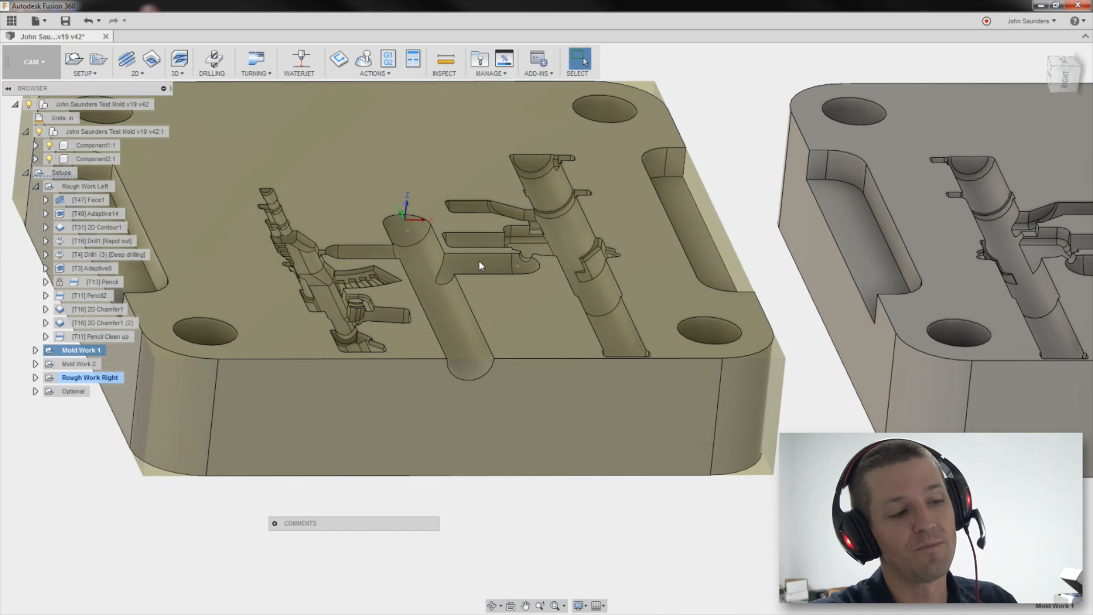
{"action": "middle_click_drag", "start_coordinate": [405, 250], "coordinate": [422, 274]}
{"action": "scroll", "coordinate": [423, 275], "scroll_direction": "up", "scroll_amount": 2}
{"action": "middle_click_drag", "start_coordinate": [491, 292], "coordinate": [212, 333]}
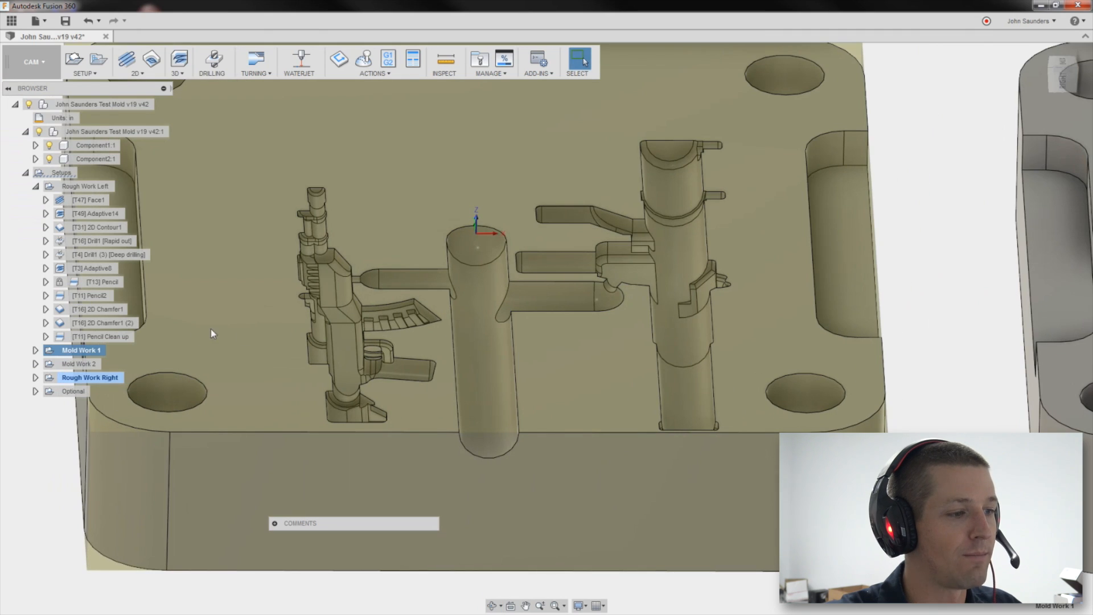
Collapse Rough Work Left, list the Mold Work 1 operations and preview the T3 Adaptive 3/32 Flat (3) toolpath in the rifle cavity
{"action": "left_click", "coordinate": [36, 186]}
{"action": "left_click", "coordinate": [36, 200]}
{"action": "left_click", "coordinate": [92, 214]}
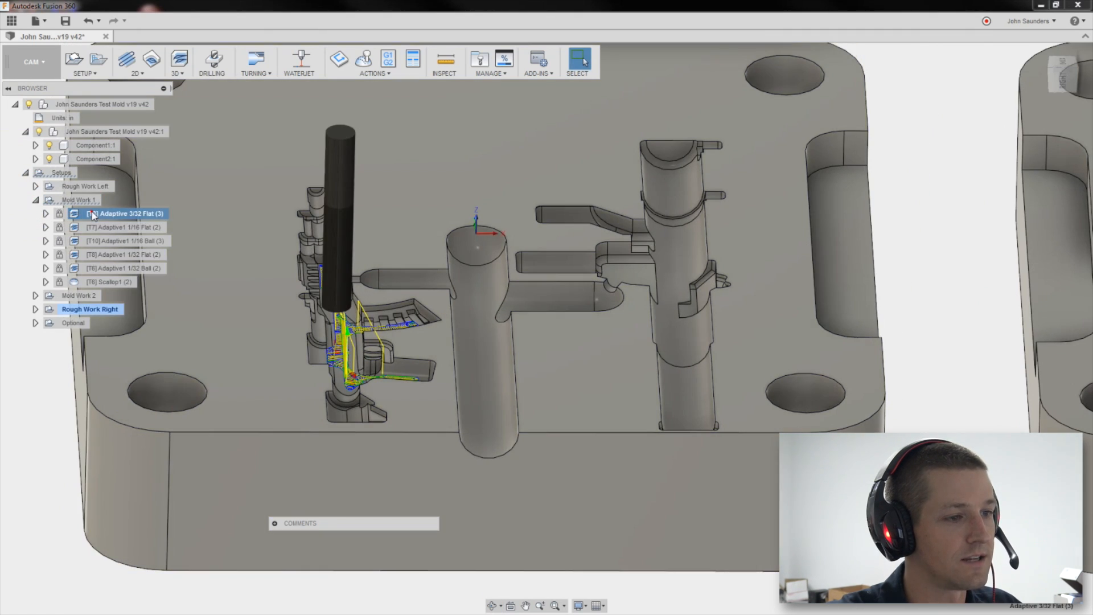
{"action": "scroll", "coordinate": [371, 334], "scroll_direction": "up", "scroll_amount": 5}
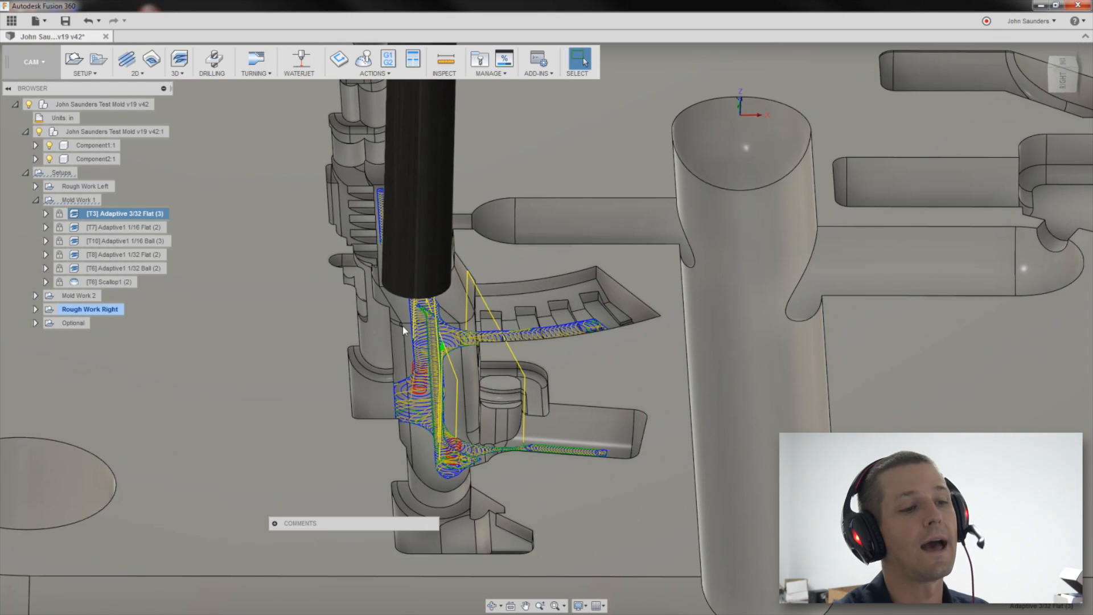
{"action": "middle_click_drag", "start_coordinate": [402, 326], "coordinate": [423, 348], "text": "shift"}
{"action": "scroll", "coordinate": [423, 348], "scroll_direction": "down", "scroll_amount": 3}
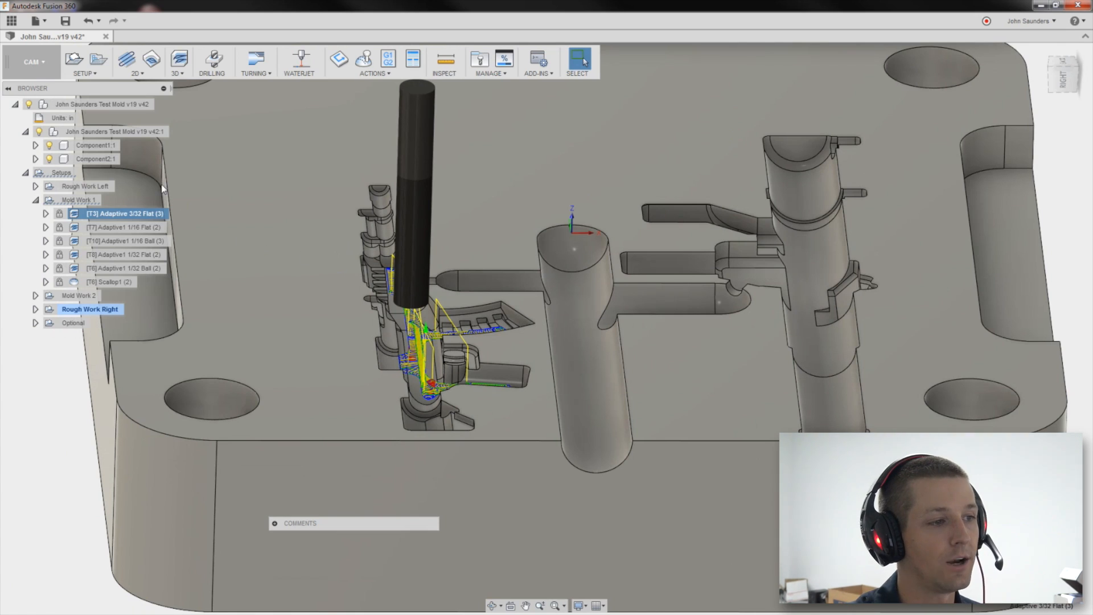
Show Component1's Sketch1 around the rifle cavity and look at it straight from above
{"action": "left_click", "coordinate": [35, 145]}
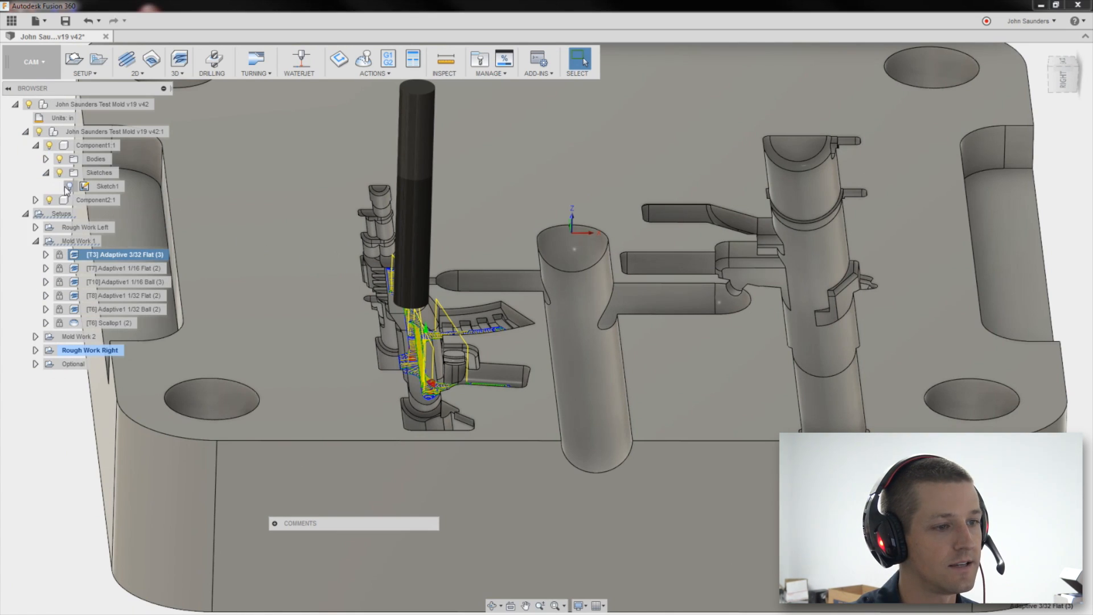
{"action": "left_click", "coordinate": [68, 186]}
{"action": "left_click_drag", "start_coordinate": [1069, 51], "coordinate": [1070, 56]}
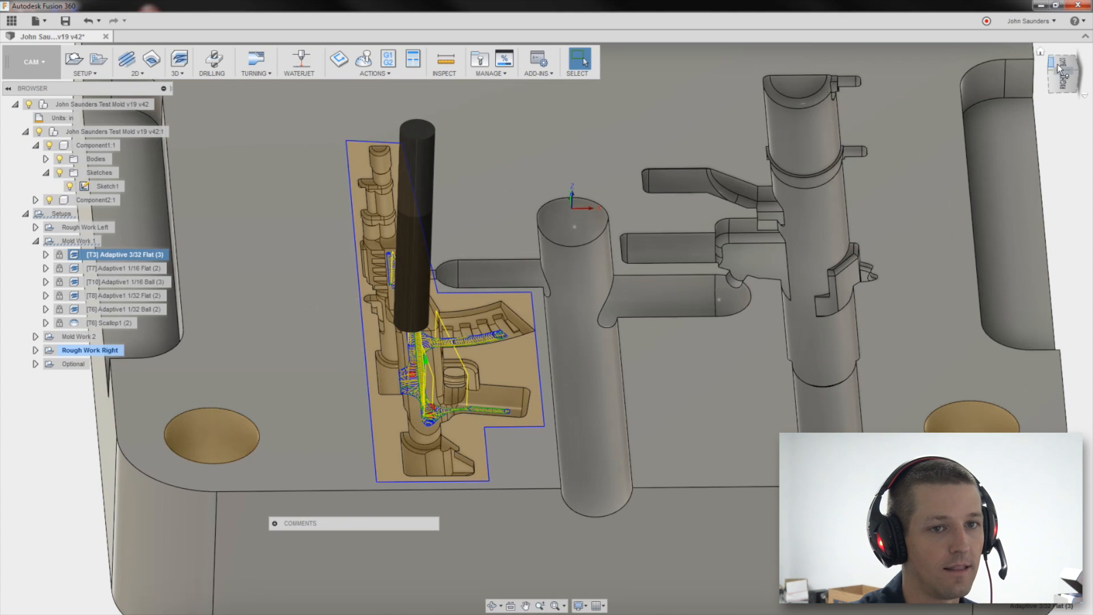
{"action": "left_click", "coordinate": [1058, 64]}
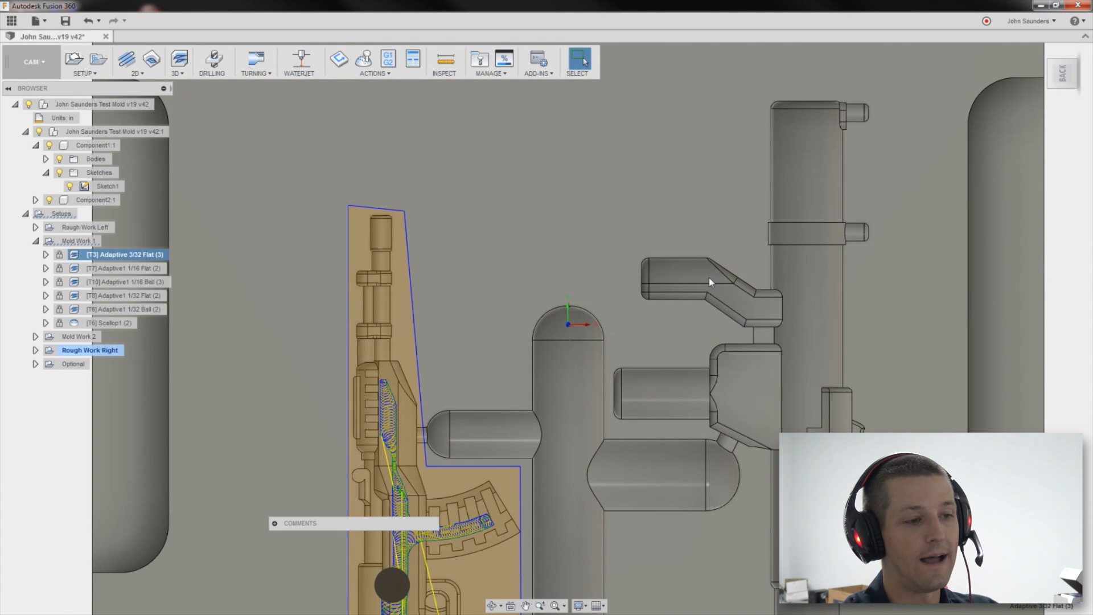
Duplicate the Mold Work 1 setup and name the copy "Video"
{"action": "scroll", "coordinate": [542, 377], "scroll_direction": "down", "scroll_amount": 3}
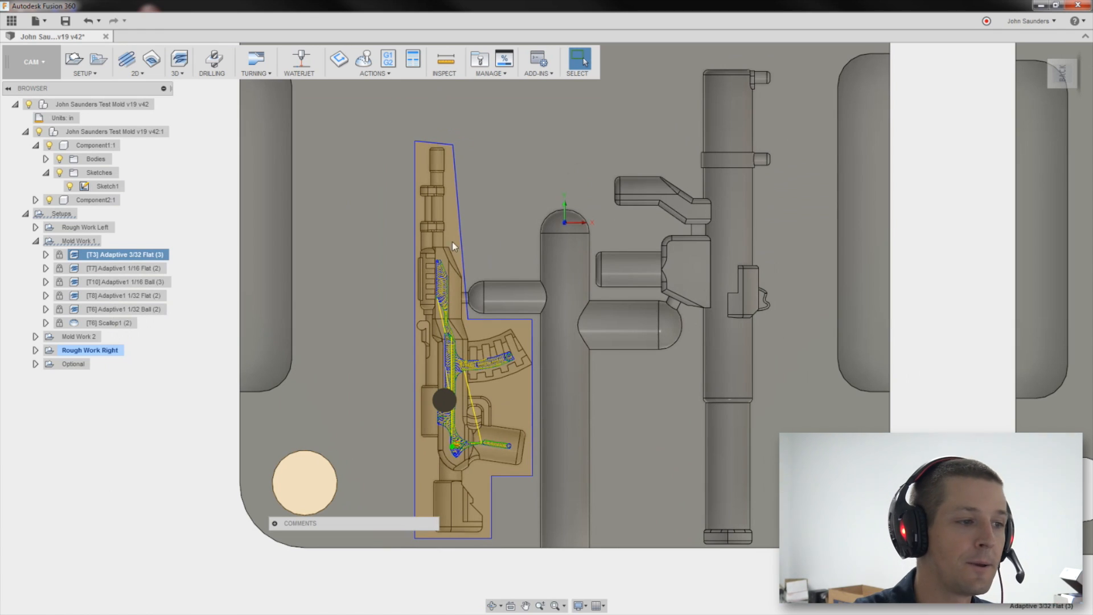
{"action": "left_click", "coordinate": [59, 244]}
{"action": "key", "text": "ctrl+d"}
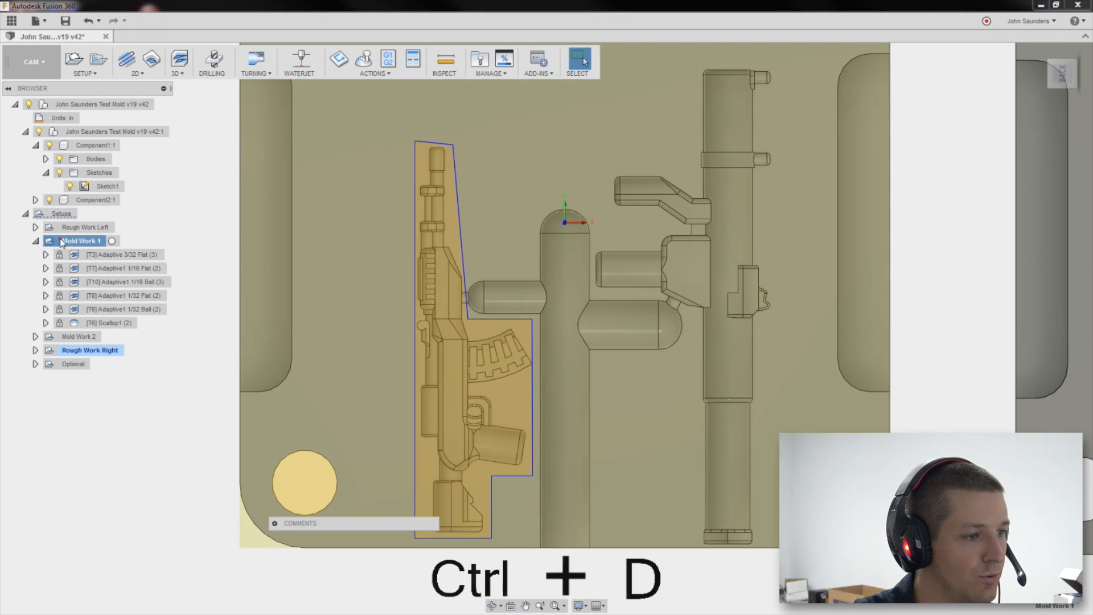
{"action": "double_click", "coordinate": [80, 337]}
{"action": "type", "text": "Video"}
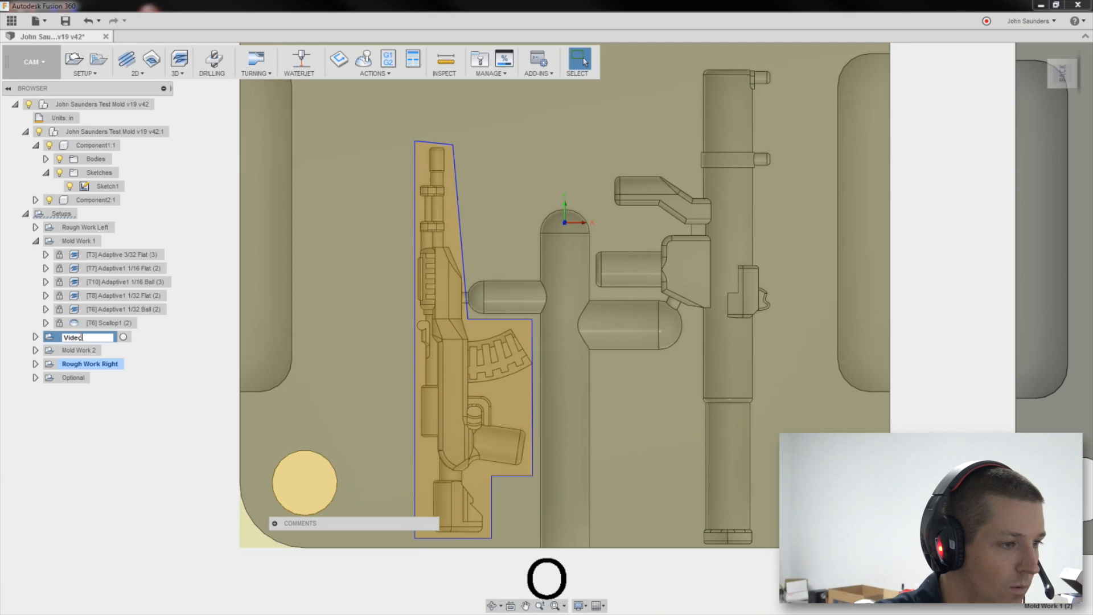
{"action": "key", "text": "Return"}
Collapse Mold Work 1, list the operations of the Video setup and preview all of their toolpaths together
{"action": "left_click", "coordinate": [40, 245]}
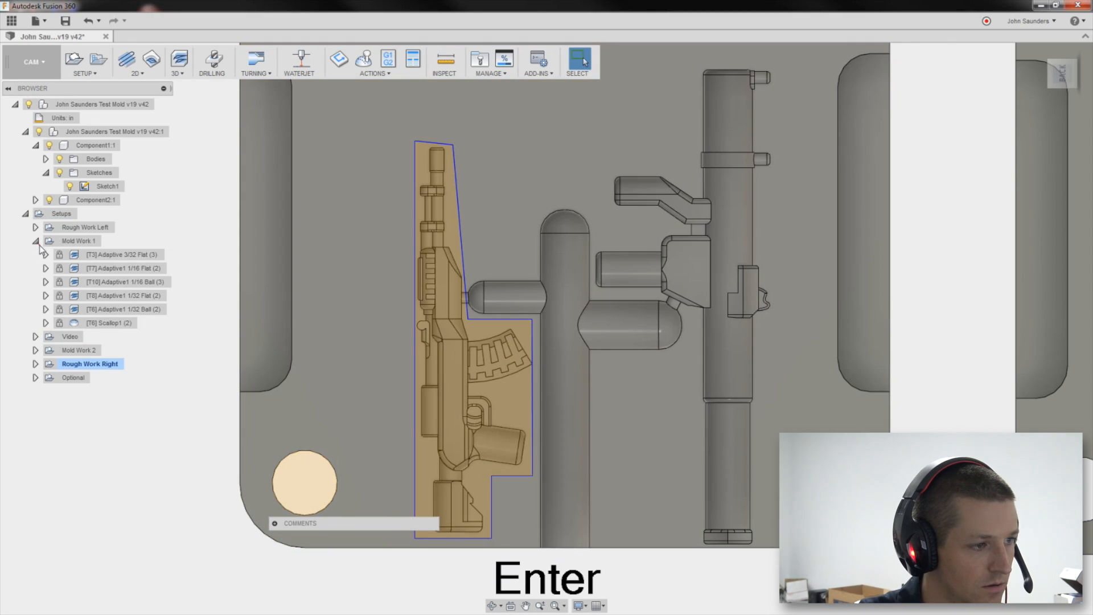
{"action": "left_click", "coordinate": [36, 242]}
{"action": "left_click", "coordinate": [36, 254]}
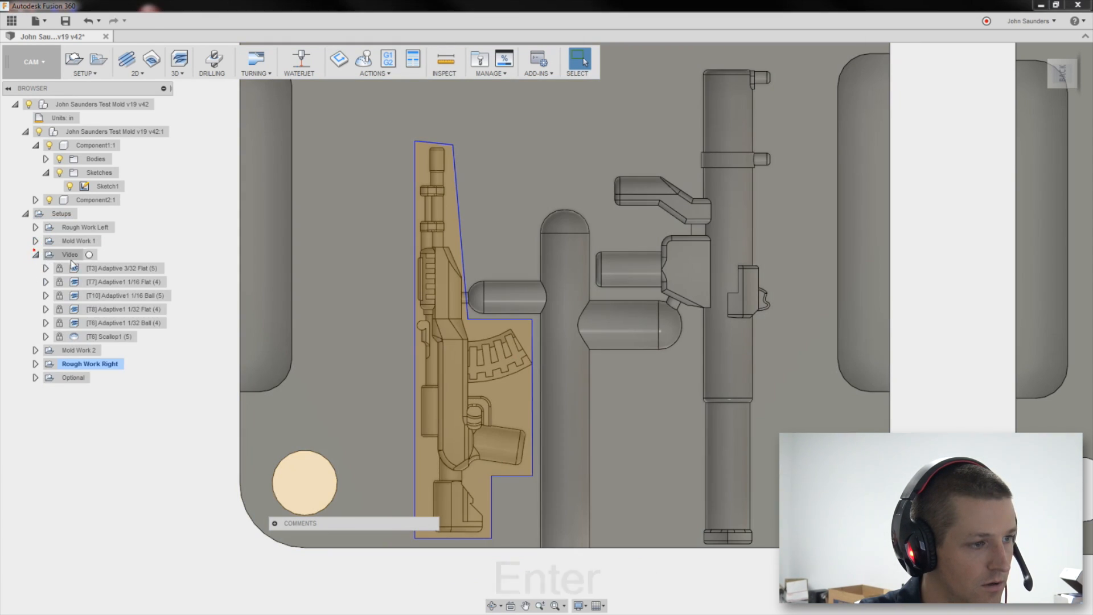
{"action": "left_click", "coordinate": [99, 268]}
{"action": "left_click", "coordinate": [108, 336], "text": "shift"}
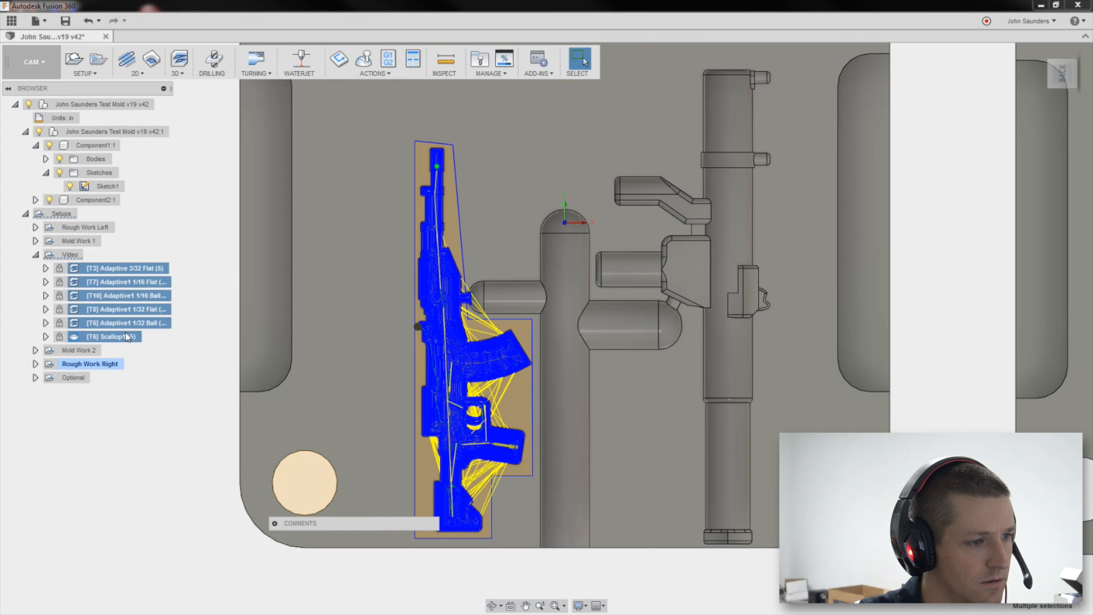
Unprotect the T3 Adaptive 3/32 Flat (5) operation in the Video setup and open it for editing
{"action": "left_click", "coordinate": [123, 266]}
{"action": "right_click", "coordinate": [131, 268]}
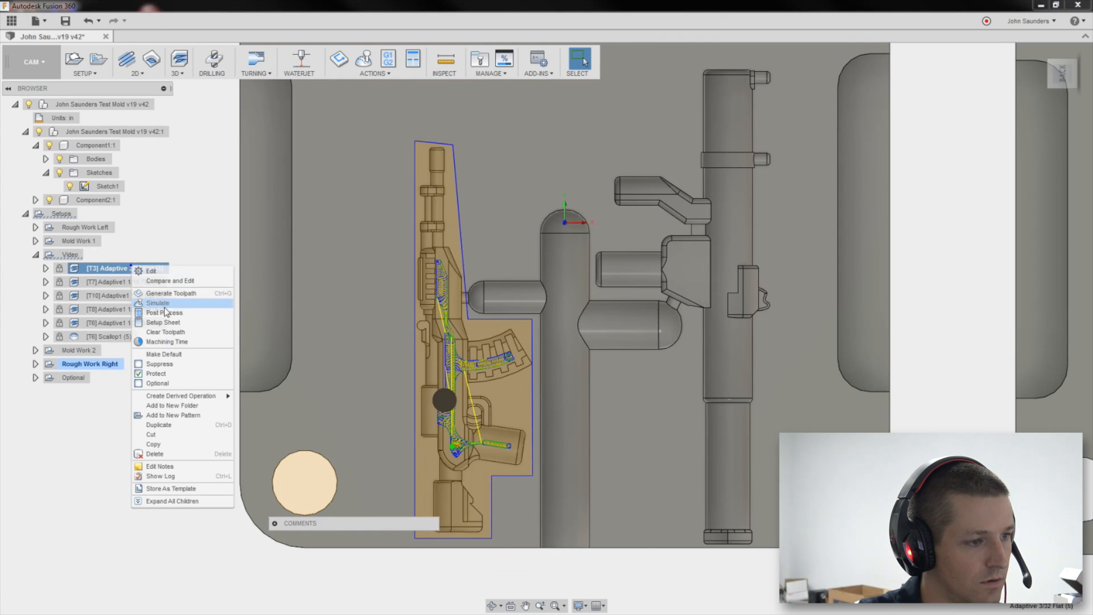
{"action": "left_click", "coordinate": [174, 371]}
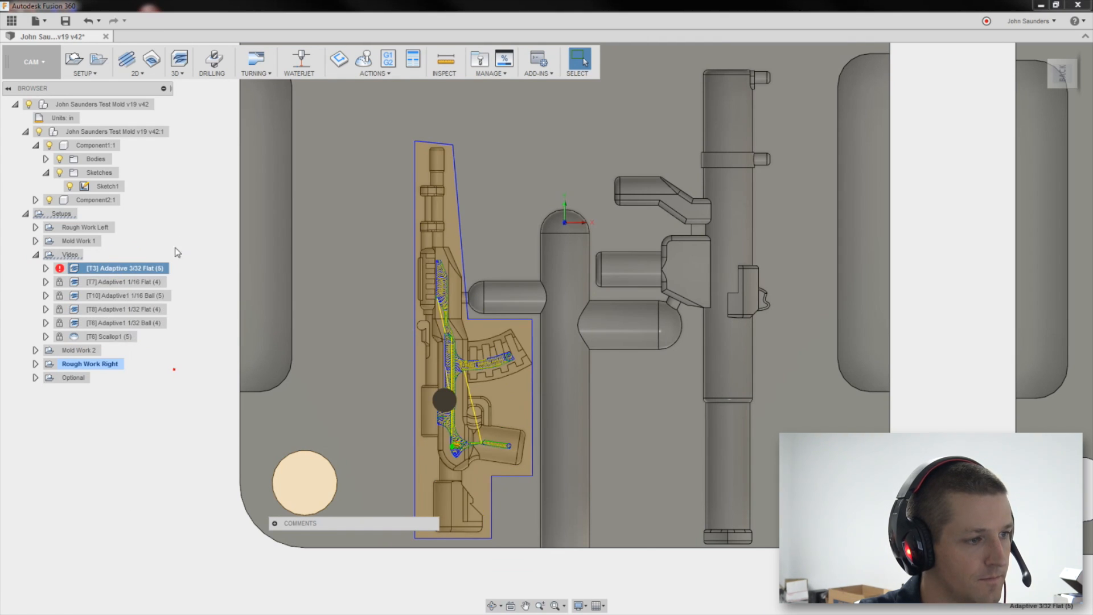
{"action": "right_click", "coordinate": [130, 270]}
{"action": "left_click", "coordinate": [132, 275]}
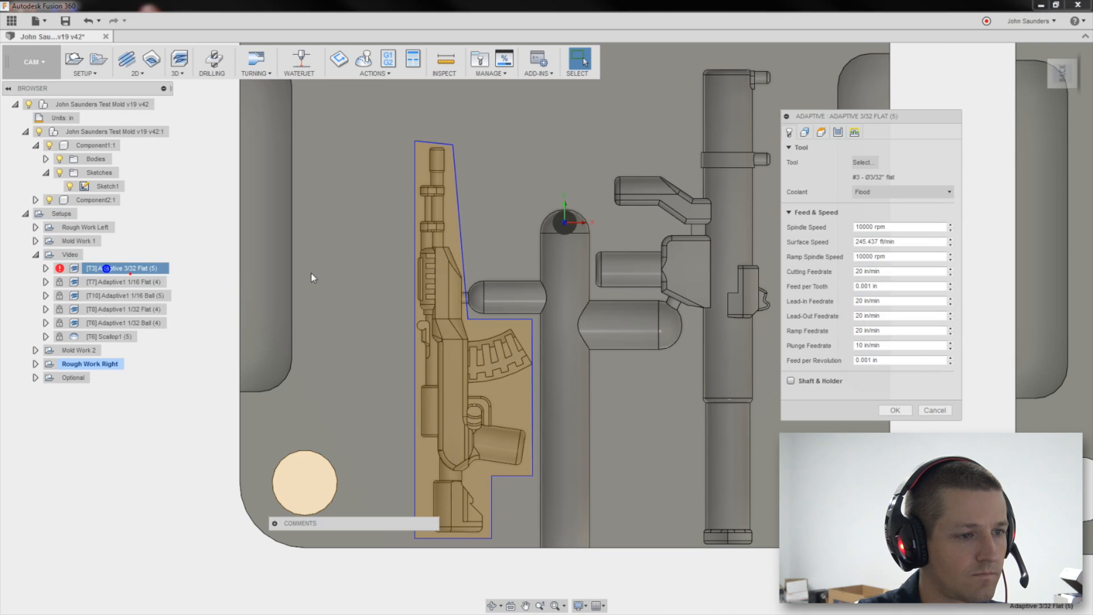
Hide Sketch1 and replace the operation's machining boundary with an edge chain picked around the rifle cavity
{"action": "left_click", "coordinate": [69, 186]}
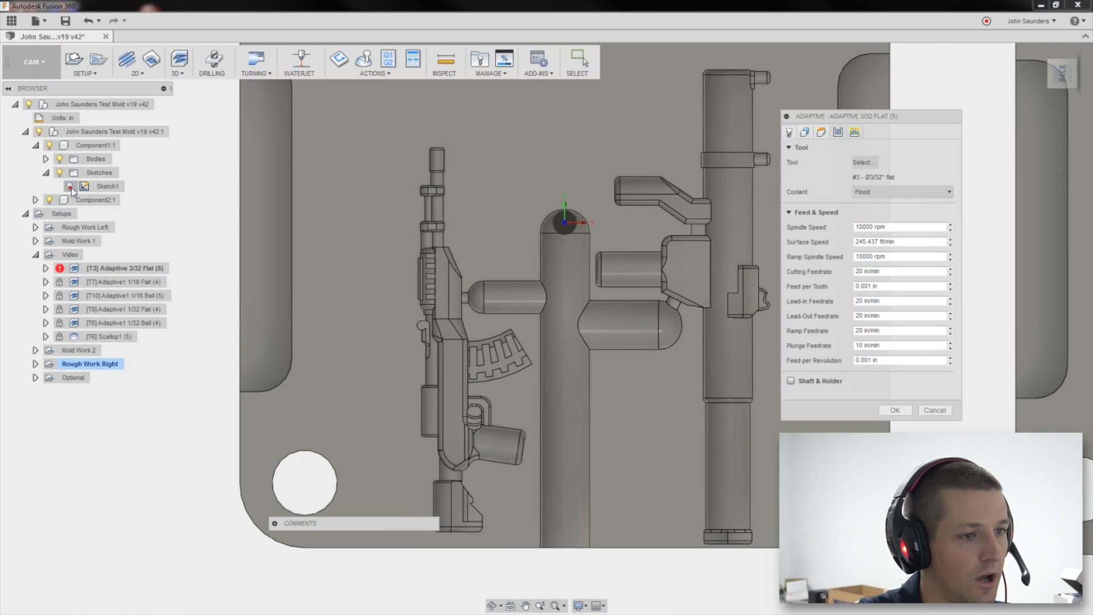
{"action": "left_click", "coordinate": [805, 132]}
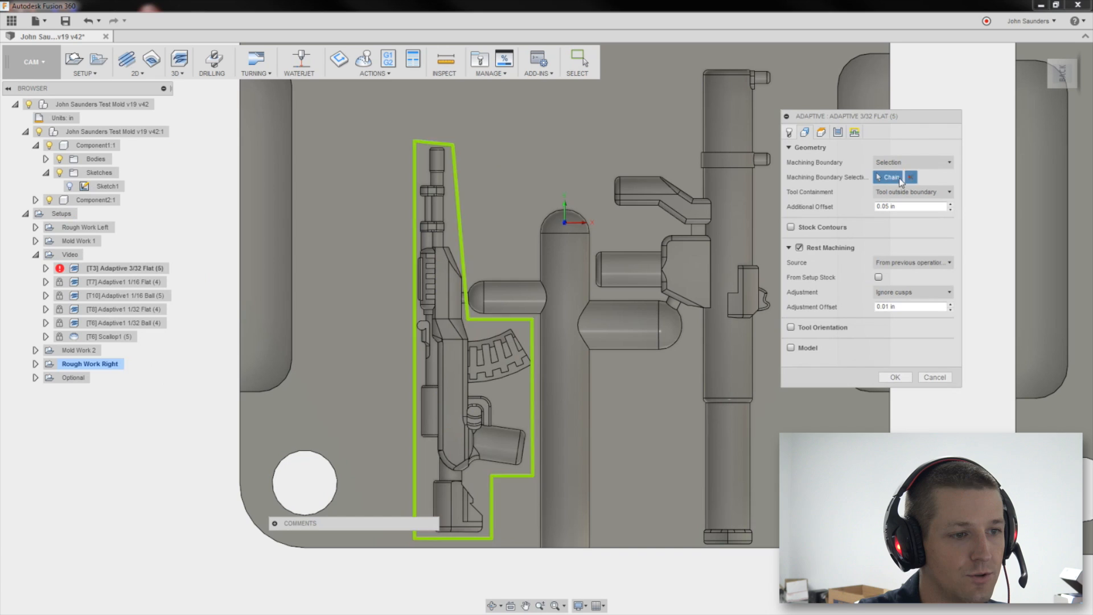
{"action": "scroll", "coordinate": [413, 317], "scroll_direction": "up", "scroll_amount": 3}
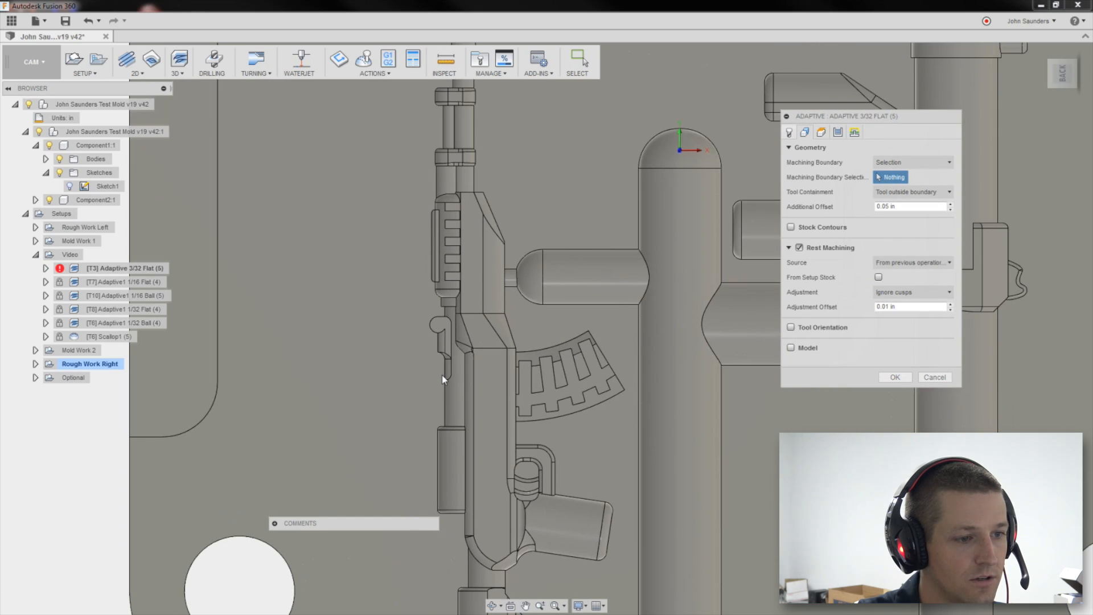
{"action": "left_click", "coordinate": [512, 337]}
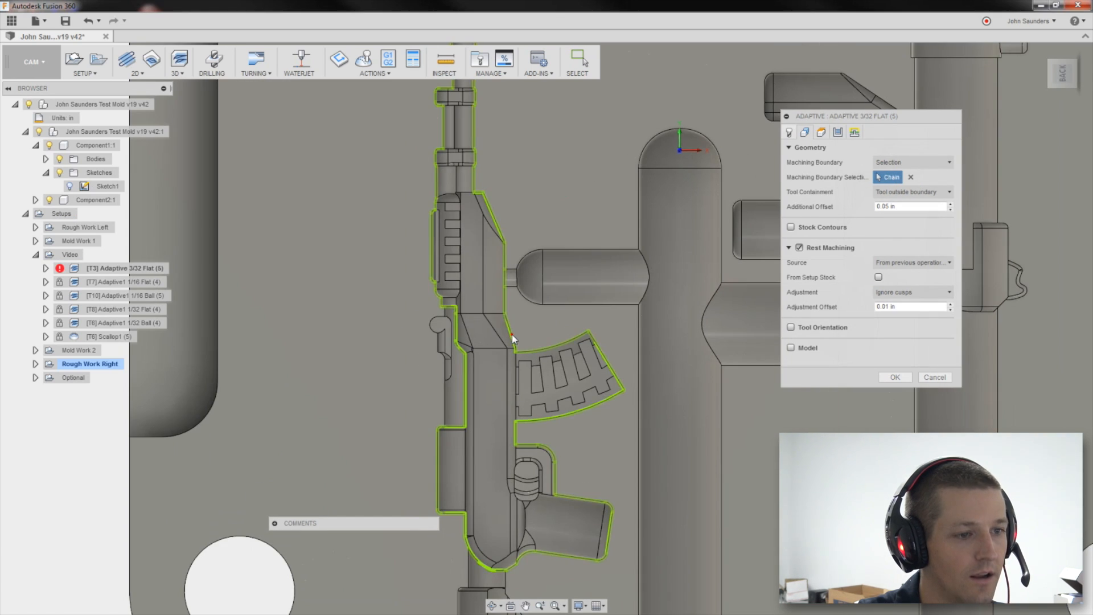
{"action": "scroll", "coordinate": [511, 333], "scroll_direction": "down", "scroll_amount": 3}
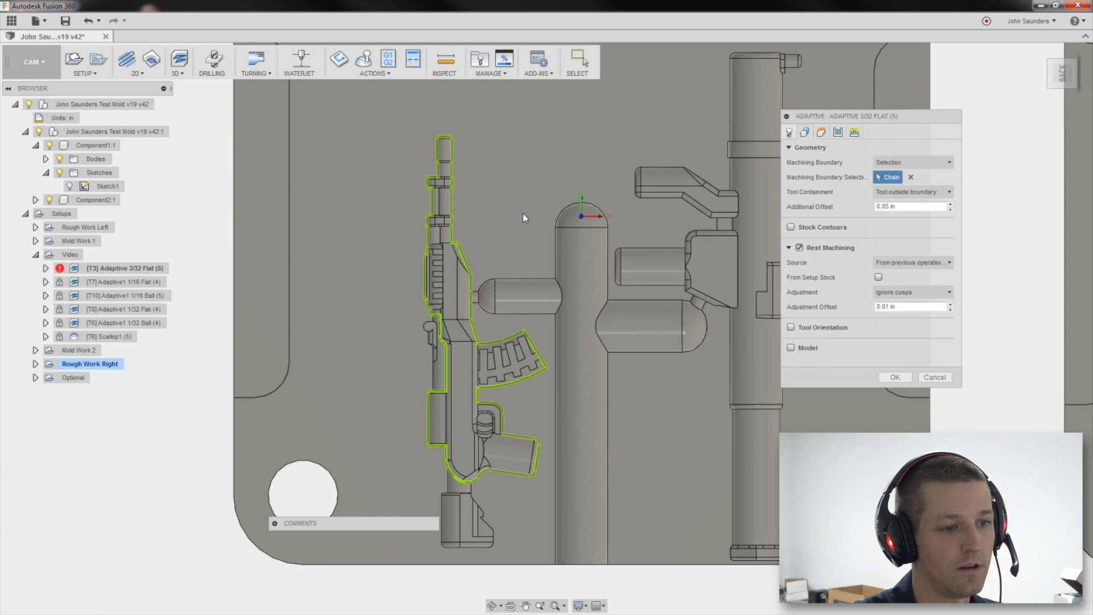
{"action": "middle_click_drag", "start_coordinate": [522, 213], "coordinate": [509, 201]}
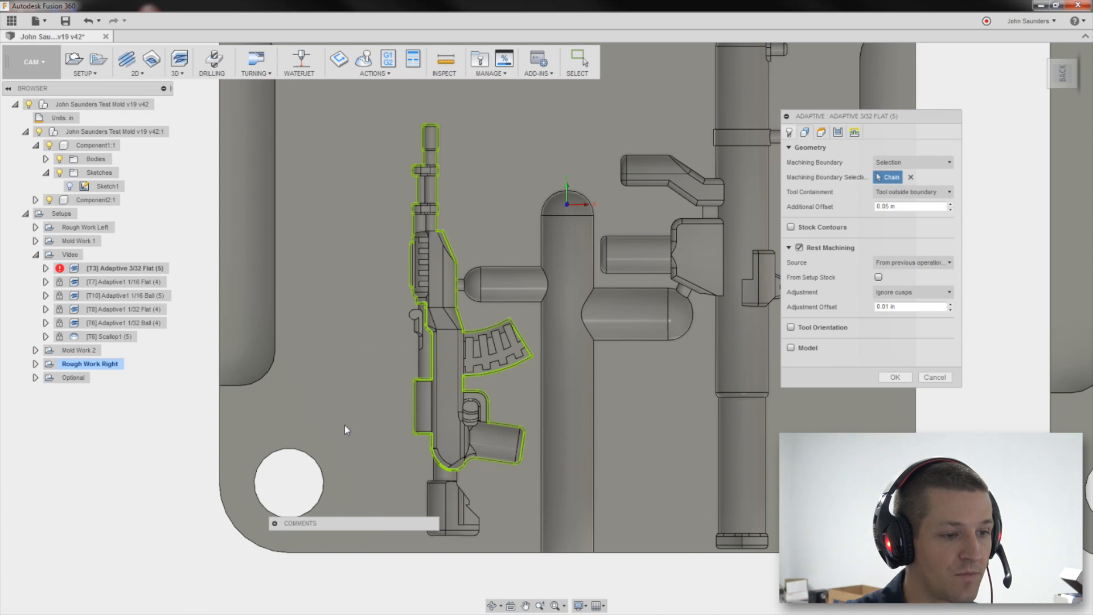
Extend the boundary chain around the rifle's buttstock and the small side detail above it, and accept the chain
{"action": "left_click", "coordinate": [404, 411]}
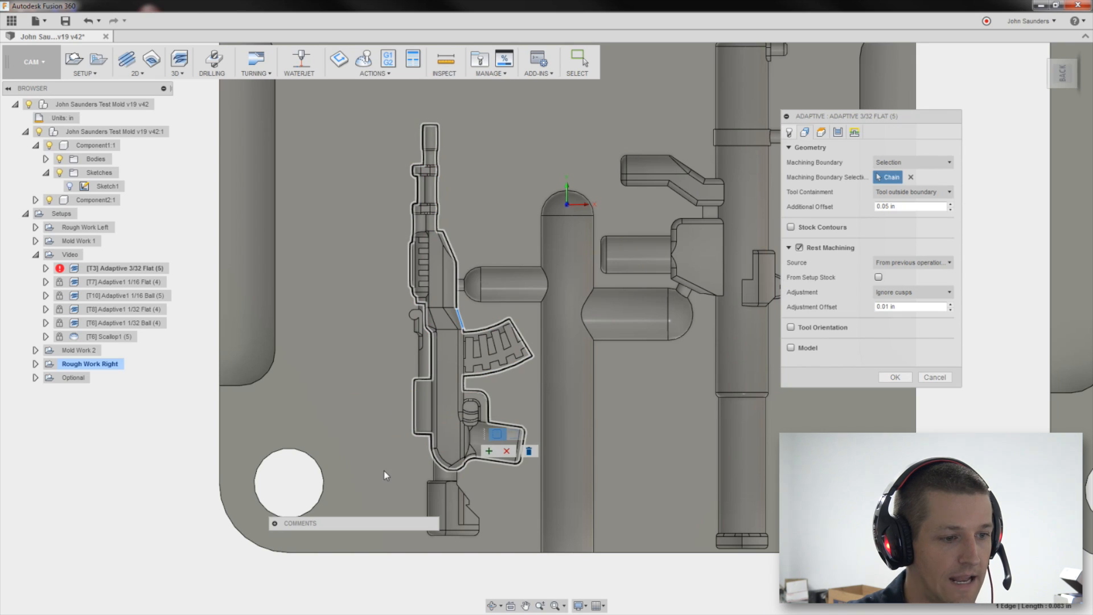
{"action": "left_click", "coordinate": [426, 500]}
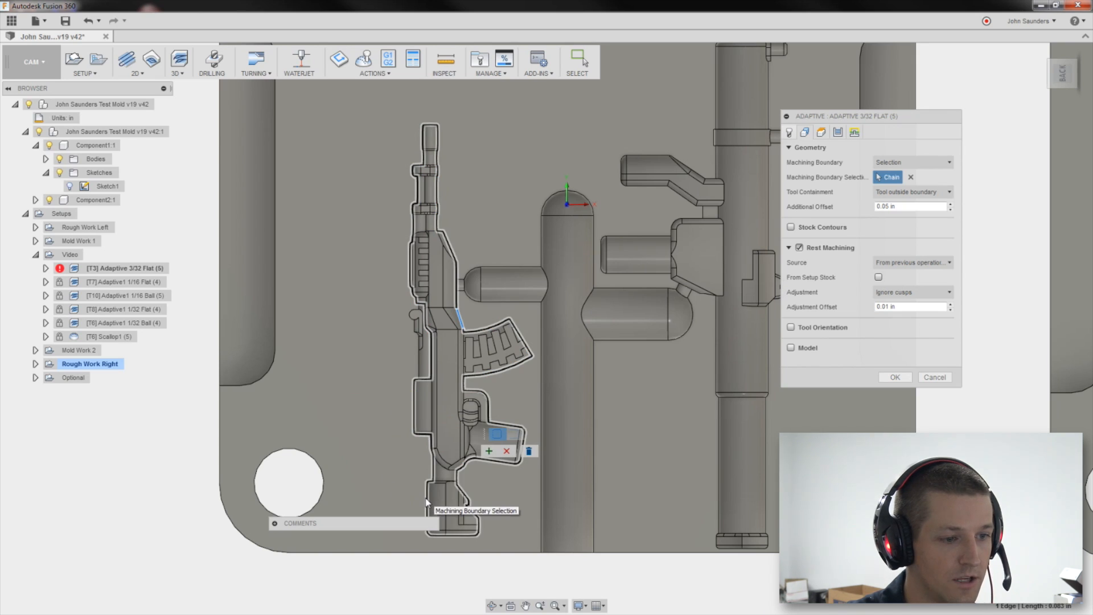
{"action": "left_click", "coordinate": [419, 362]}
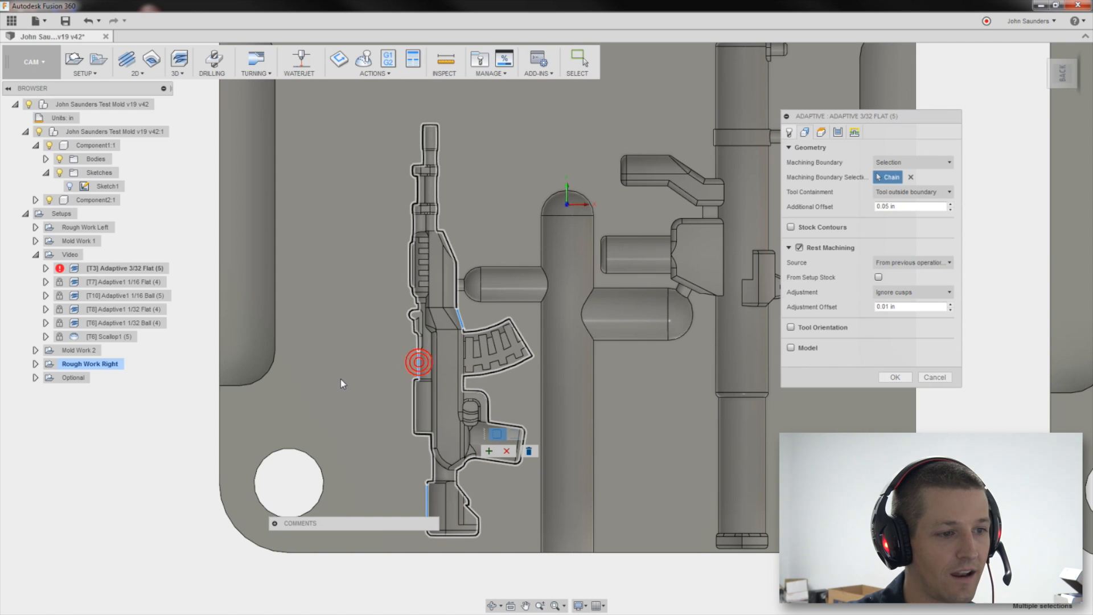
{"action": "left_click", "coordinate": [484, 452]}
{"action": "middle_click_drag", "start_coordinate": [592, 434], "coordinate": [566, 399], "text": "shift"}
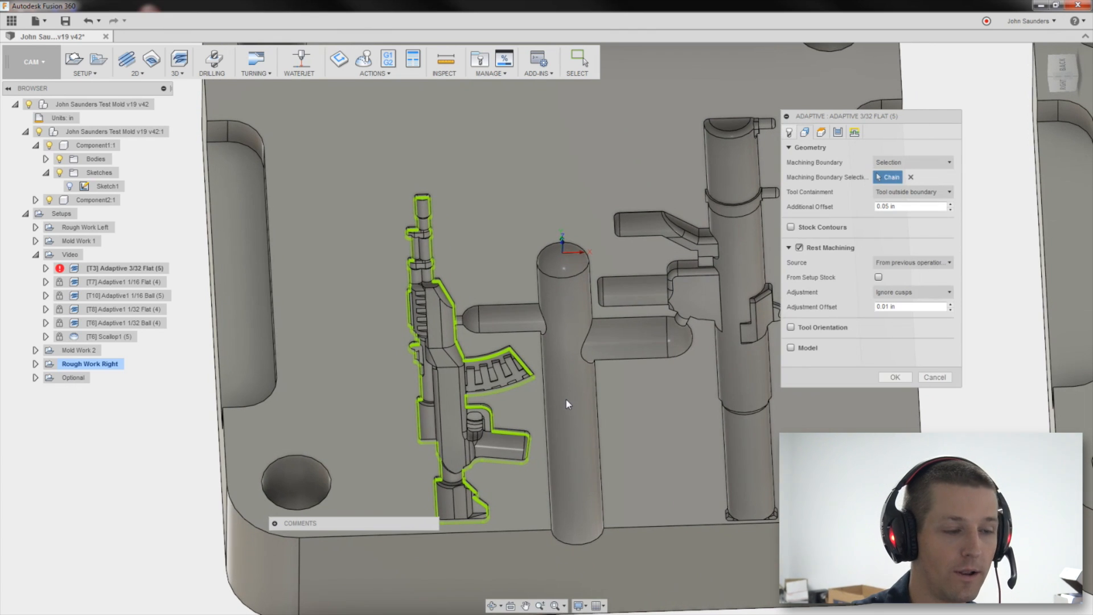
Check the feed per tooth and optimal load settings, and accept the edited T3 operation to regenerate its toolpath
{"action": "left_click", "coordinate": [790, 132]}
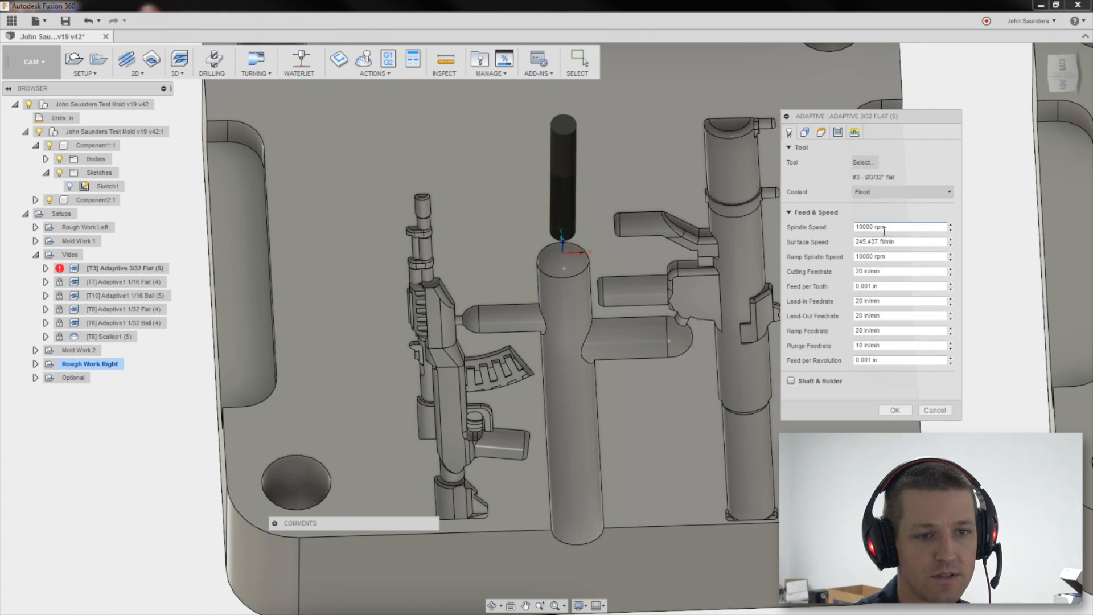
{"action": "double_click", "coordinate": [886, 286]}
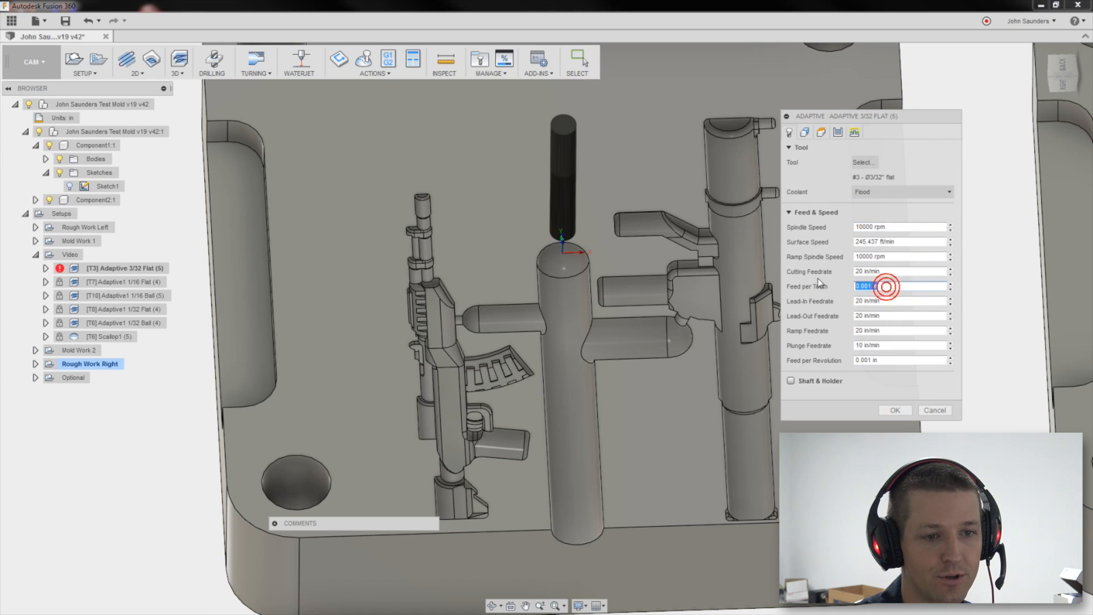
{"action": "left_click", "coordinate": [838, 134]}
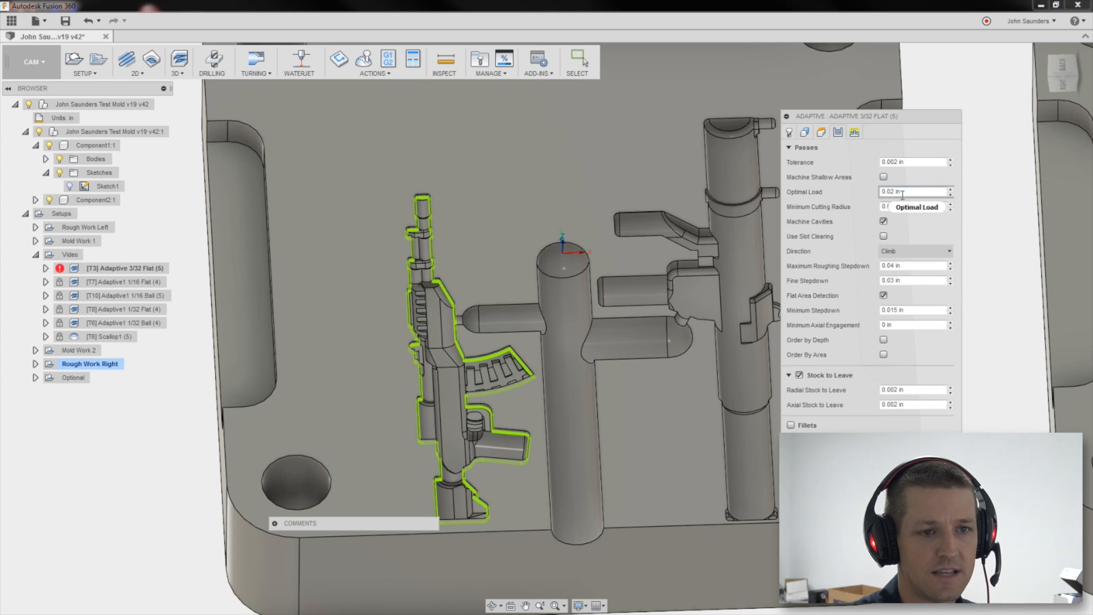
{"action": "left_click_drag", "start_coordinate": [892, 190], "coordinate": [909, 192]}
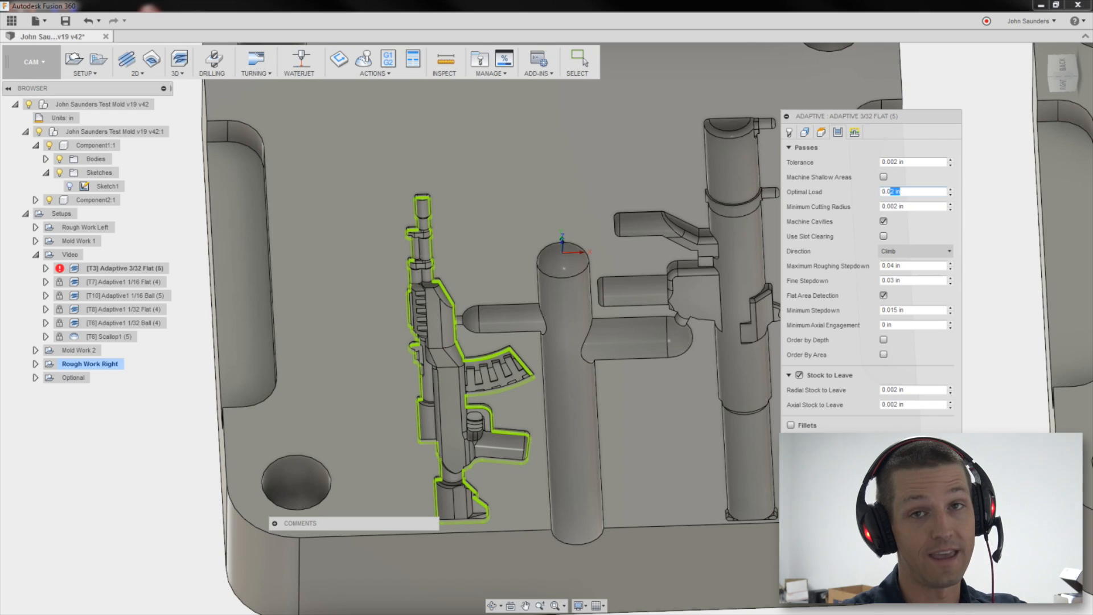
{"action": "key", "text": "Return"}
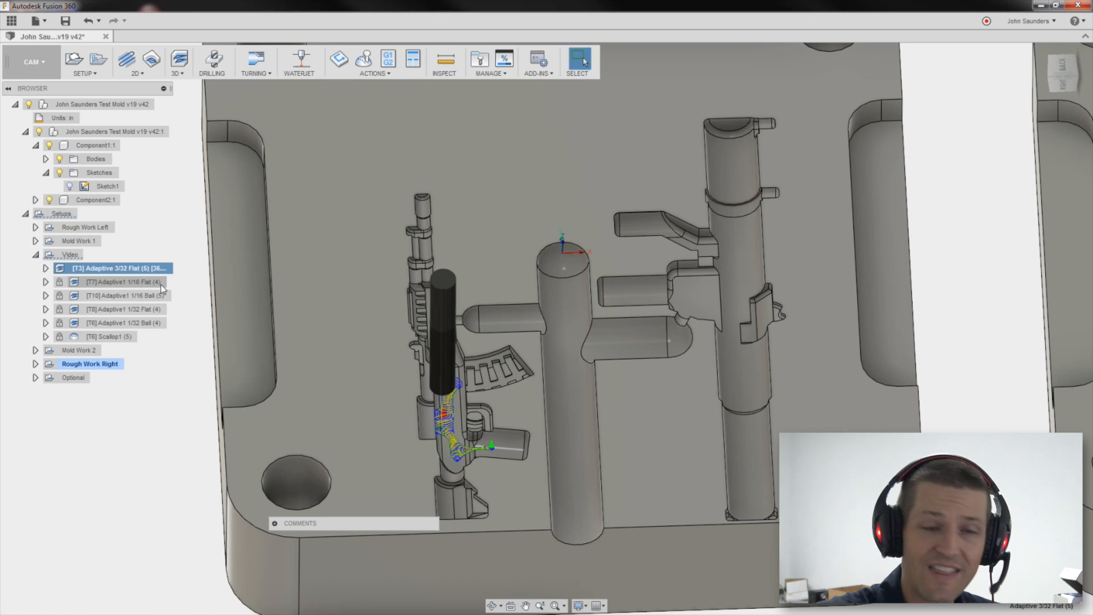
Preview the remaining adaptive toolpaths of the Video setup in turn and examine T8 Adaptive1 1/32 Flat (4) close up
{"action": "left_click", "coordinate": [140, 296]}
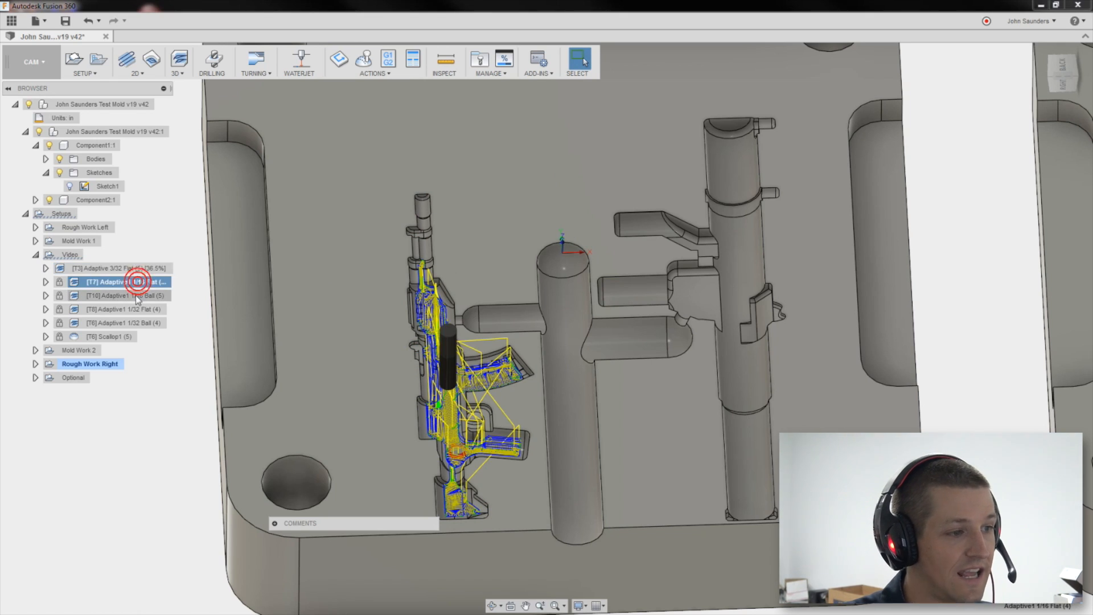
{"action": "left_click", "coordinate": [136, 308]}
{"action": "left_click", "coordinate": [137, 320]}
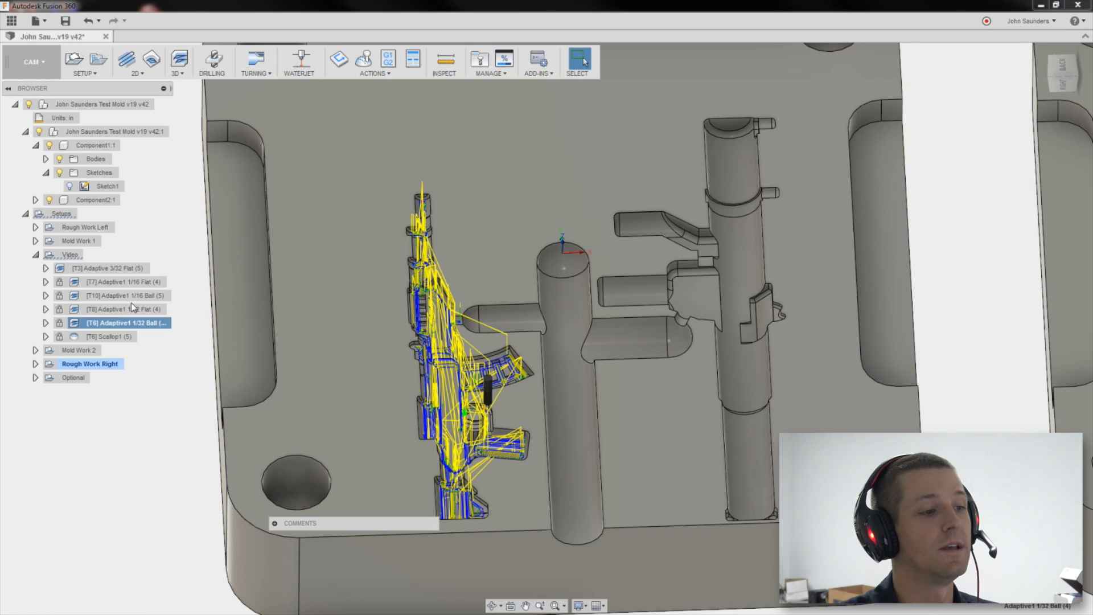
{"action": "left_click", "coordinate": [136, 283]}
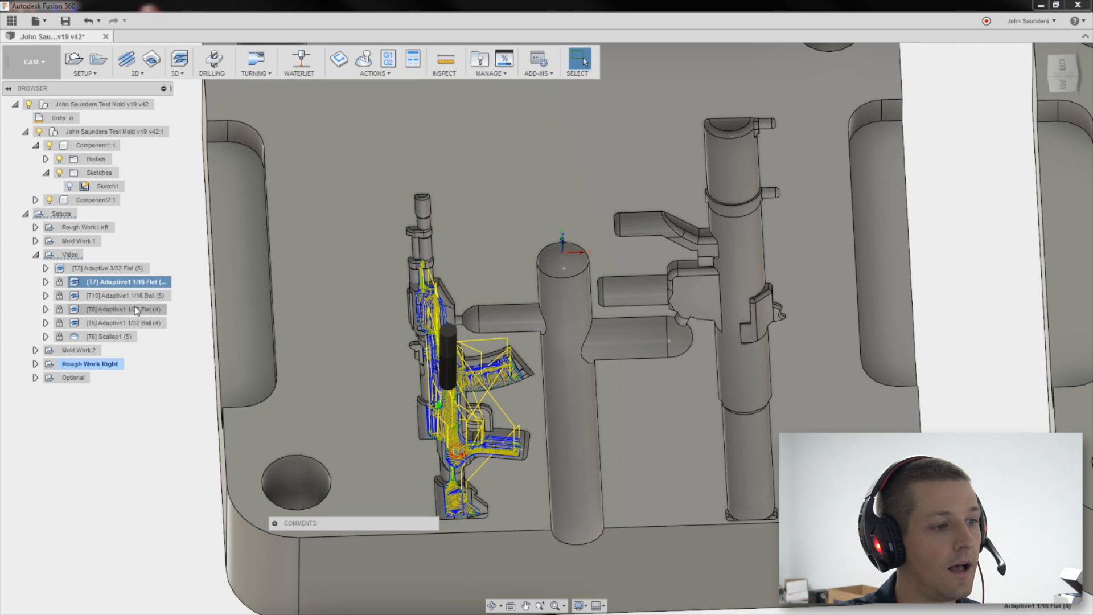
{"action": "left_click", "coordinate": [137, 311]}
{"action": "scroll", "coordinate": [375, 334], "scroll_direction": "up", "scroll_amount": 3}
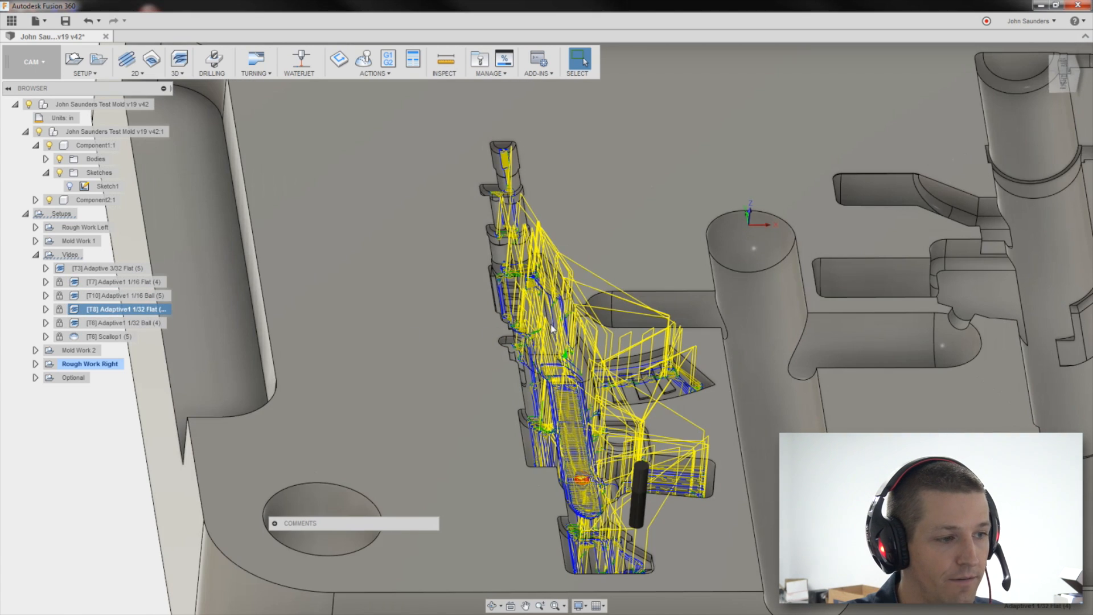
{"action": "scroll", "coordinate": [551, 329], "scroll_direction": "up", "scroll_amount": 5}
Compare the T10 Adaptive1 1/16 Ball (5) and T7 Adaptive1 1/16 Flat (4) toolpaths close up in the rifle cavity
{"action": "left_click", "coordinate": [141, 296]}
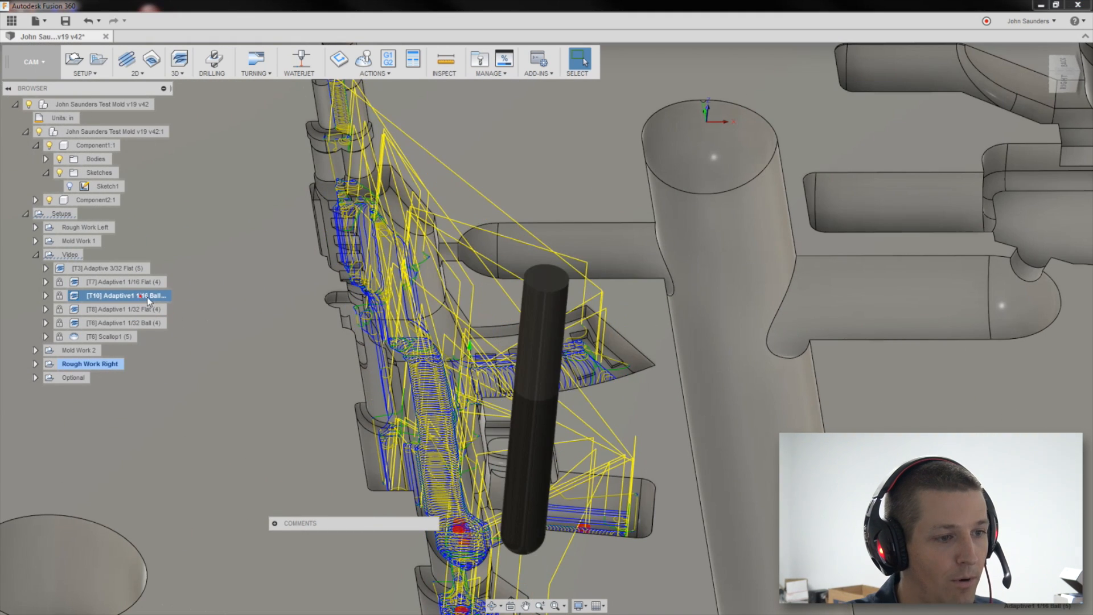
{"action": "left_click", "coordinate": [135, 285]}
{"action": "left_click", "coordinate": [142, 297]}
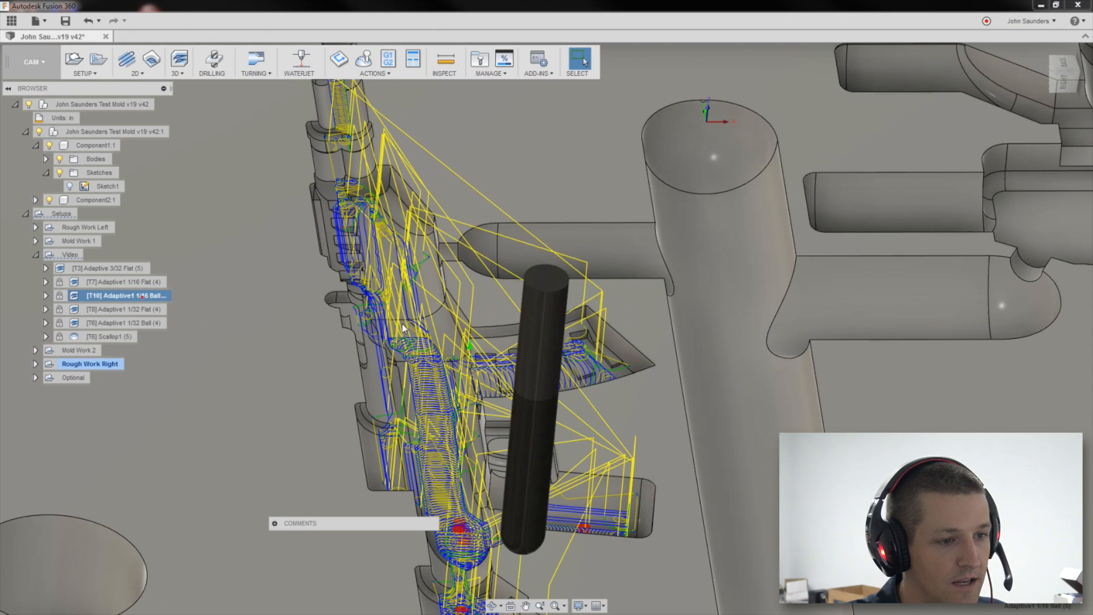
{"action": "scroll", "coordinate": [402, 323], "scroll_direction": "up", "scroll_amount": 2}
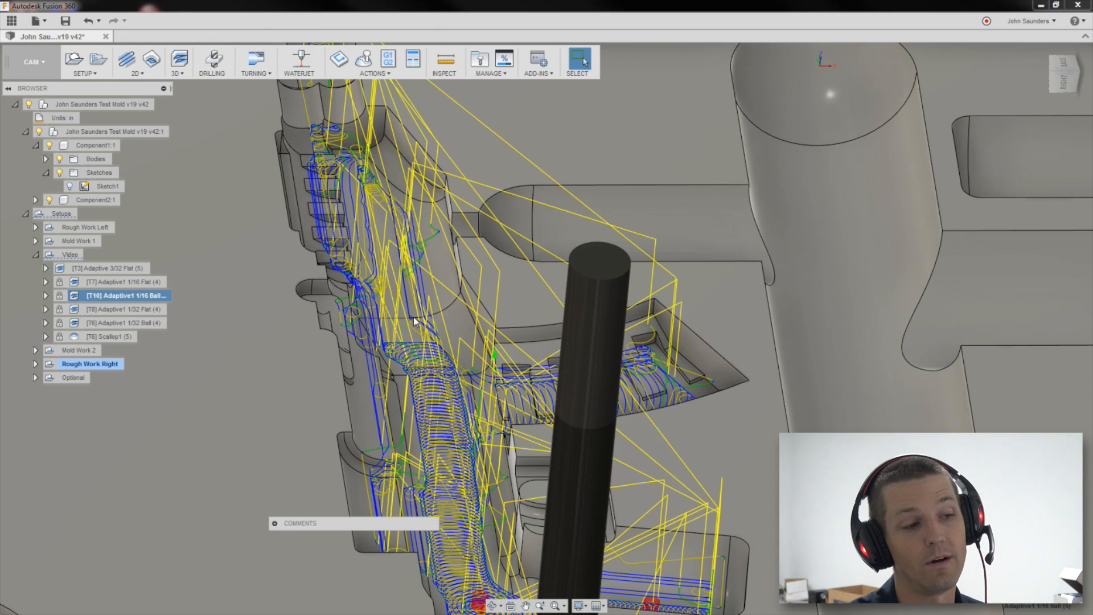
{"action": "middle_click_drag", "start_coordinate": [414, 318], "coordinate": [399, 321], "text": "shift"}
Unprotect the T8 Adaptive1 1/32 Flat (4) operation, open it for editing and display its geometry settings
{"action": "left_click", "coordinate": [123, 313]}
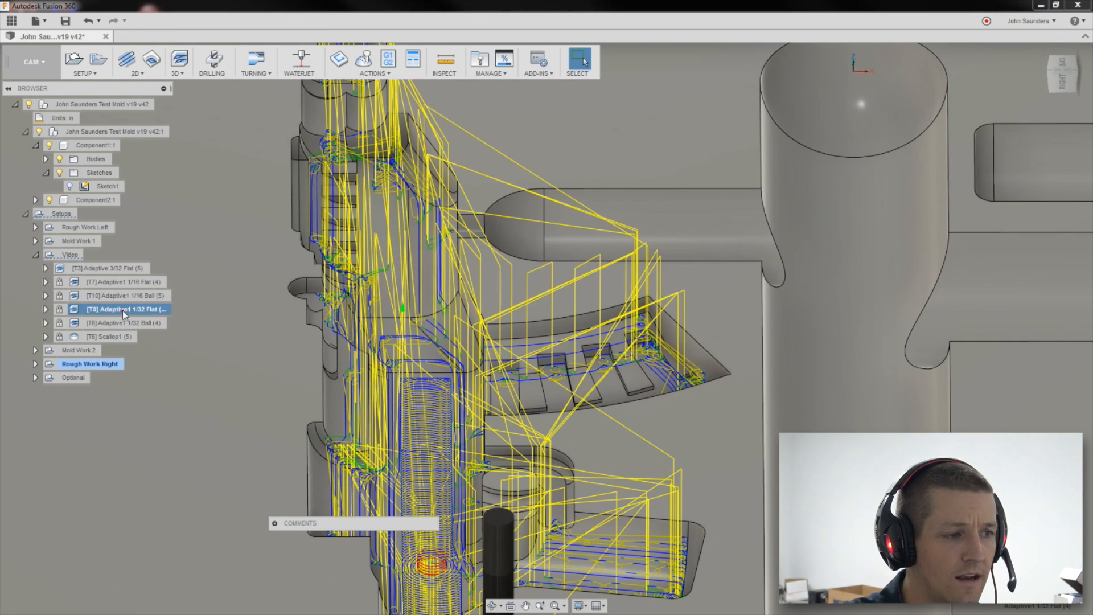
{"action": "right_click", "coordinate": [123, 313]}
{"action": "left_click", "coordinate": [127, 314]}
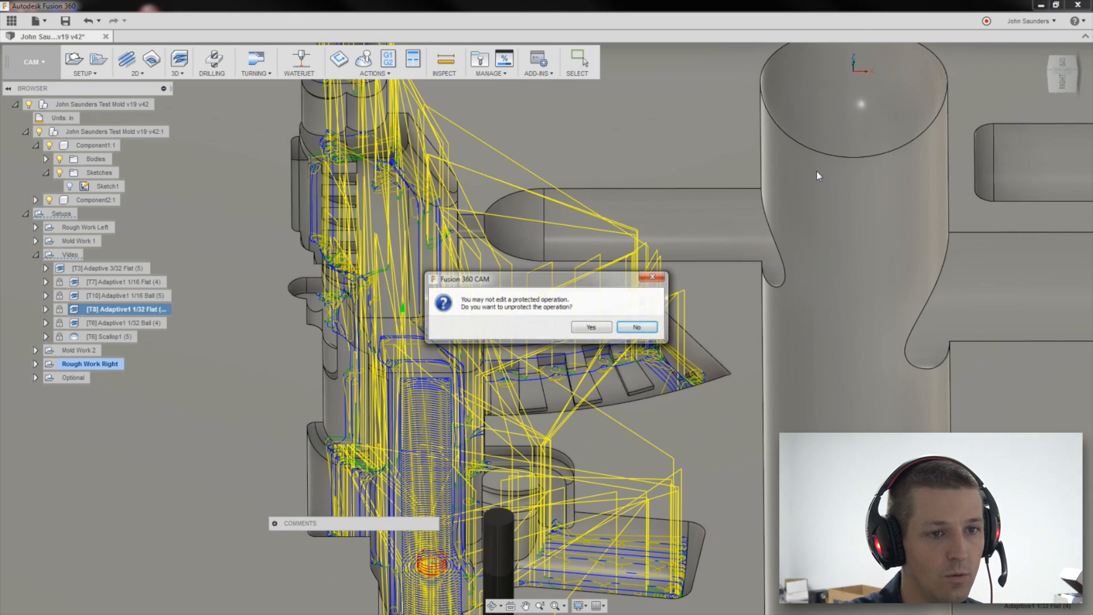
{"action": "left_click", "coordinate": [590, 328]}
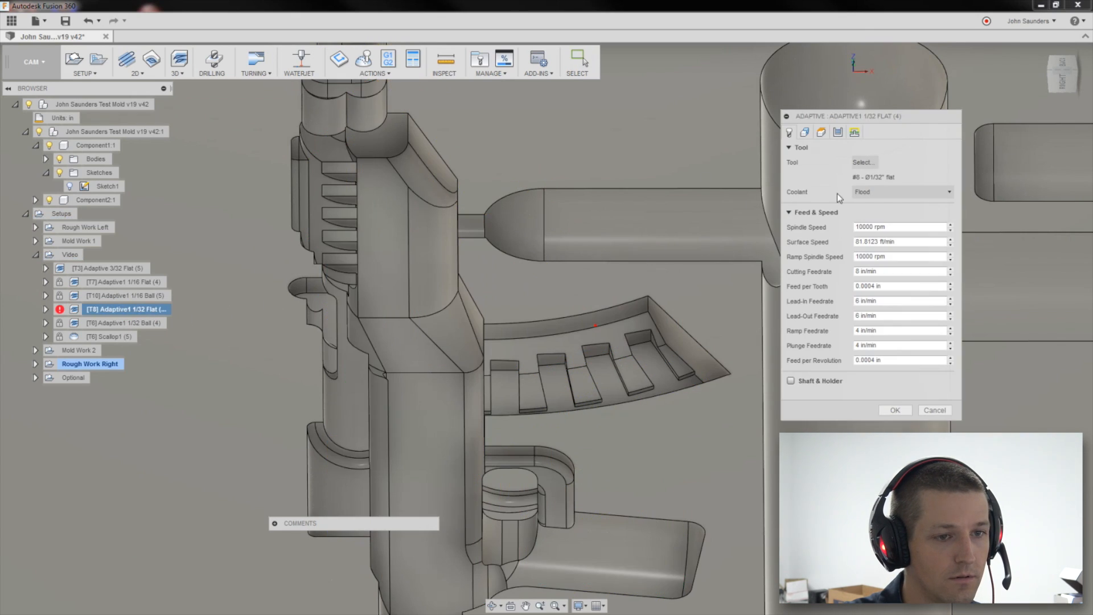
{"action": "left_click", "coordinate": [804, 133]}
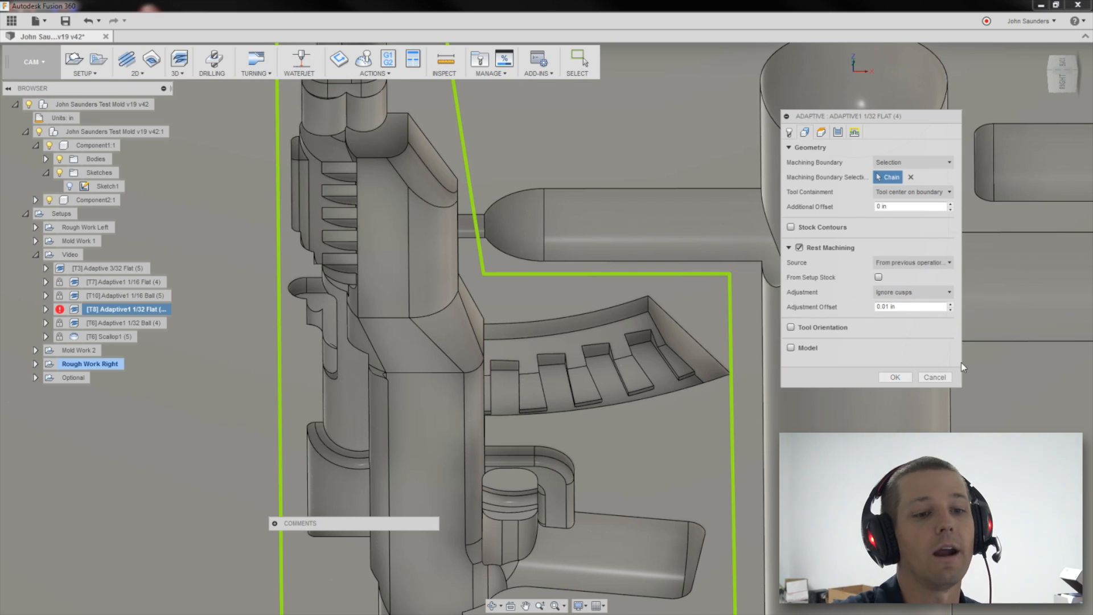
Cancel the T8 operation edit and examine the T6 Adaptive1 1/32 Ball (4) toolpath in the rifle cavity
{"action": "left_click", "coordinate": [940, 378]}
{"action": "left_click", "coordinate": [112, 322]}
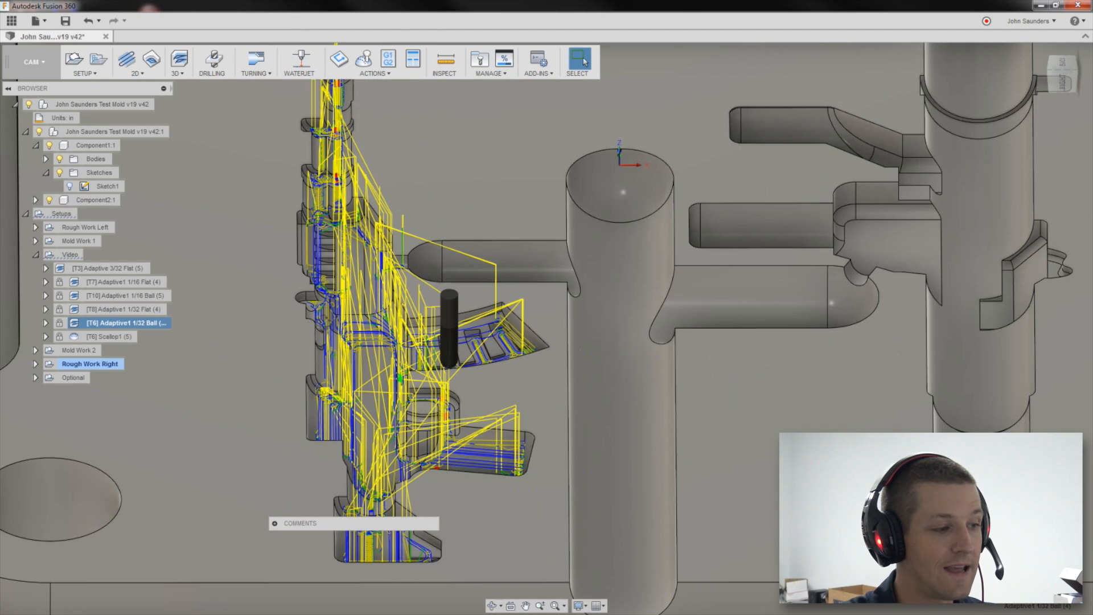
{"action": "middle_click_drag", "start_coordinate": [347, 455], "coordinate": [352, 295], "text": "shift"}
{"action": "middle_click_drag", "start_coordinate": [397, 325], "coordinate": [413, 445], "text": "shift"}
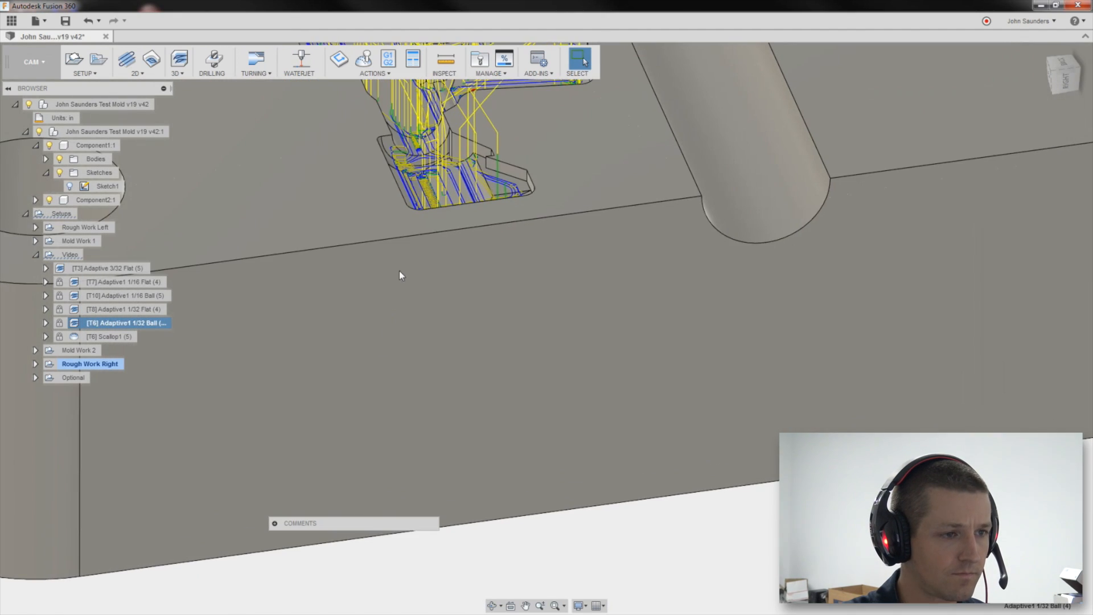
{"action": "middle_click_drag", "start_coordinate": [398, 271], "coordinate": [436, 365], "text": "shift"}
{"action": "scroll", "coordinate": [409, 298], "scroll_direction": "down", "scroll_amount": 2}
{"action": "middle_click_drag", "start_coordinate": [409, 298], "coordinate": [405, 370]}
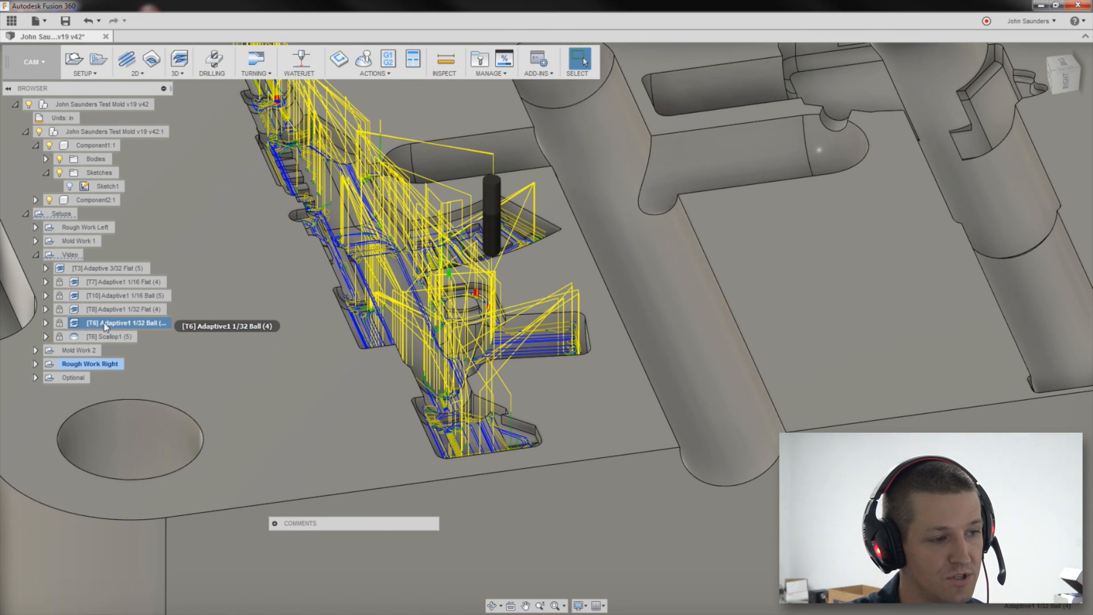
{"action": "right_click", "coordinate": [105, 326]}
{"action": "left_click", "coordinate": [116, 331]}
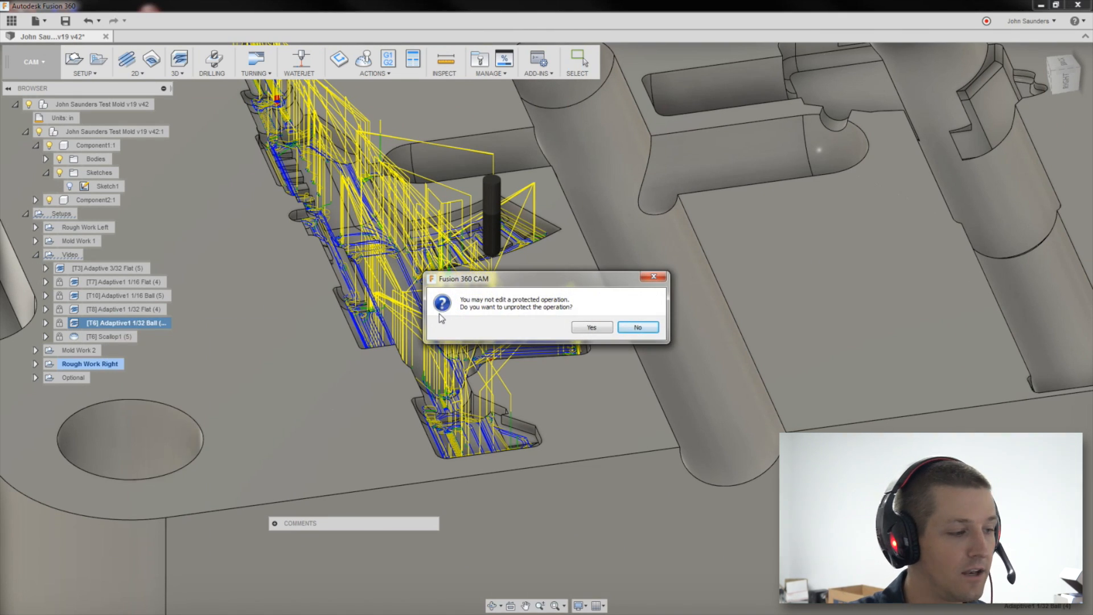
{"action": "key", "text": "Return"}
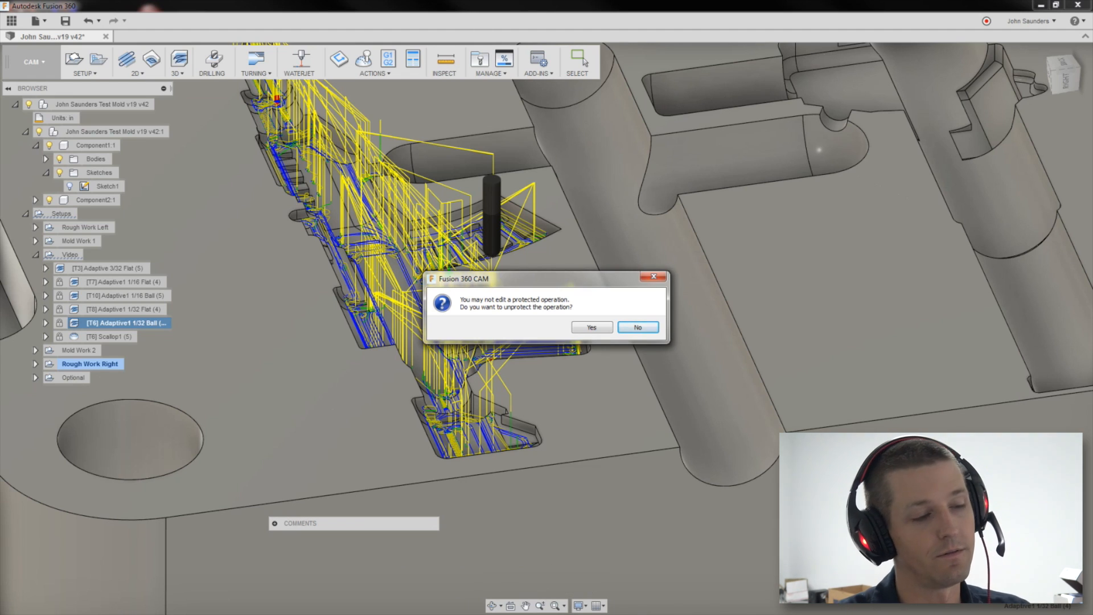
{"action": "left_click", "coordinate": [652, 329]}
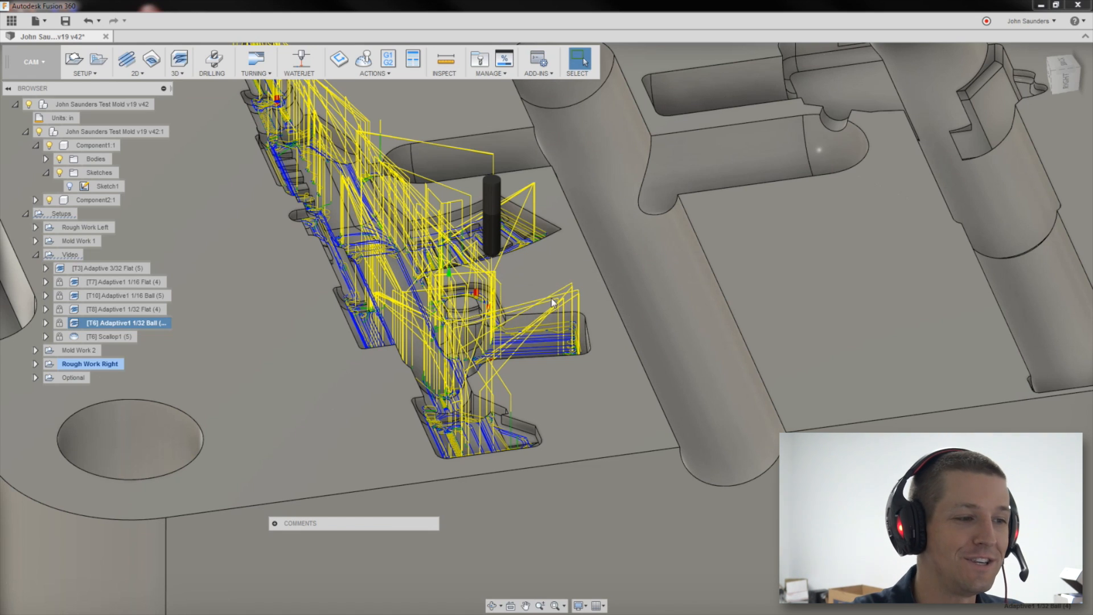
Compare the T6 Adaptive1 1/32 Ball (4) toolpath with the T6 Scallop1 (5) finishing toolpath in the rifle cavity
{"action": "middle_click_drag", "start_coordinate": [552, 302], "coordinate": [447, 312], "text": "shift"}
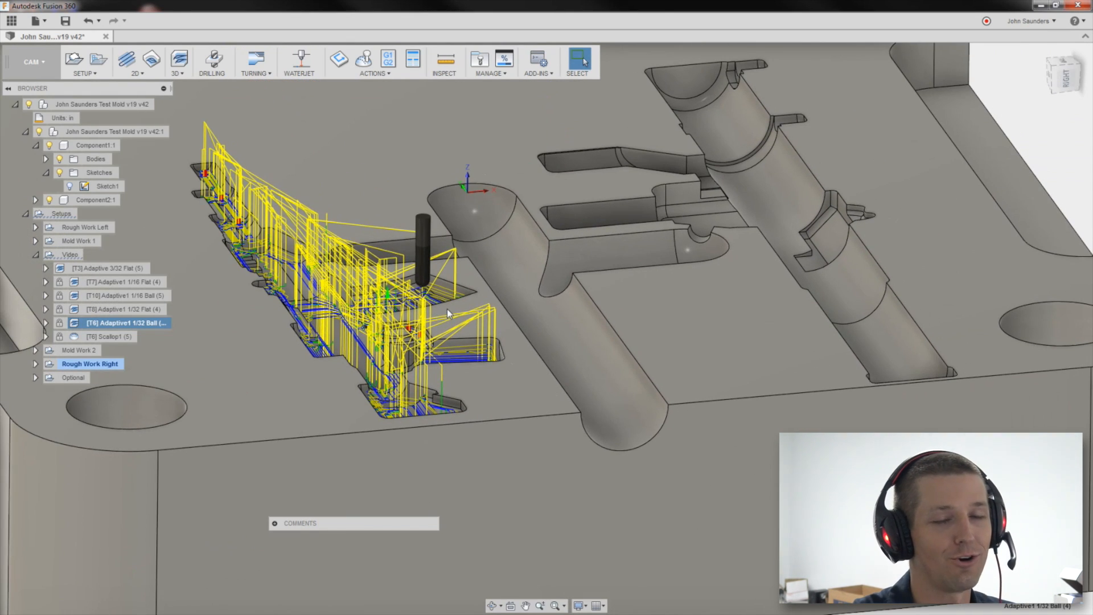
{"action": "scroll", "coordinate": [447, 309], "scroll_direction": "up", "scroll_amount": 2}
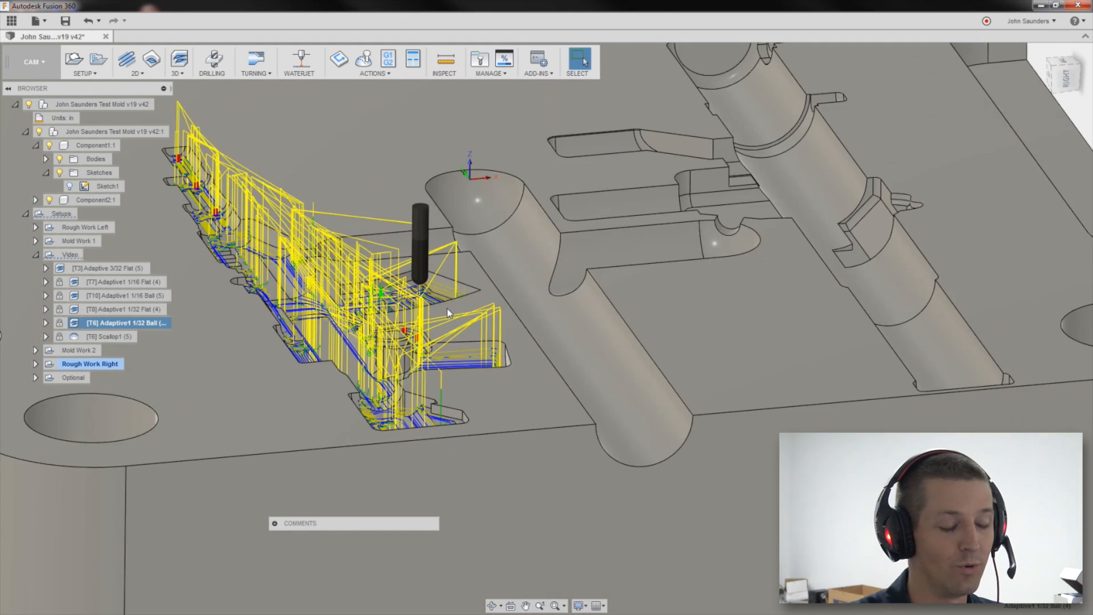
{"action": "middle_click_drag", "start_coordinate": [414, 322], "coordinate": [422, 335]}
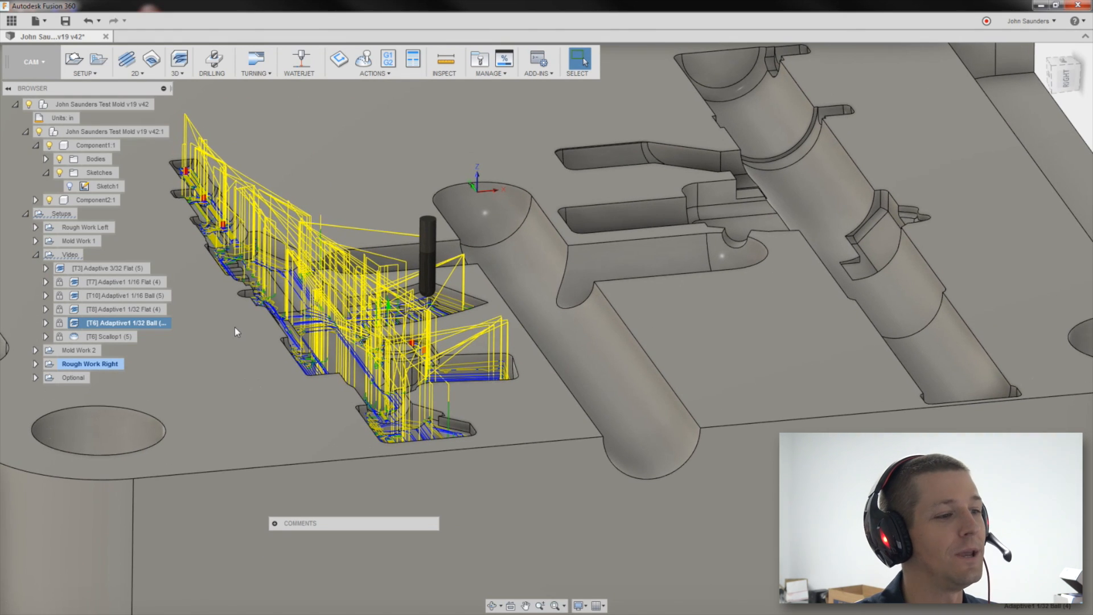
{"action": "scroll", "coordinate": [235, 328], "scroll_direction": "up", "scroll_amount": 2}
{"action": "middle_click_drag", "start_coordinate": [244, 340], "coordinate": [289, 350], "text": "shift"}
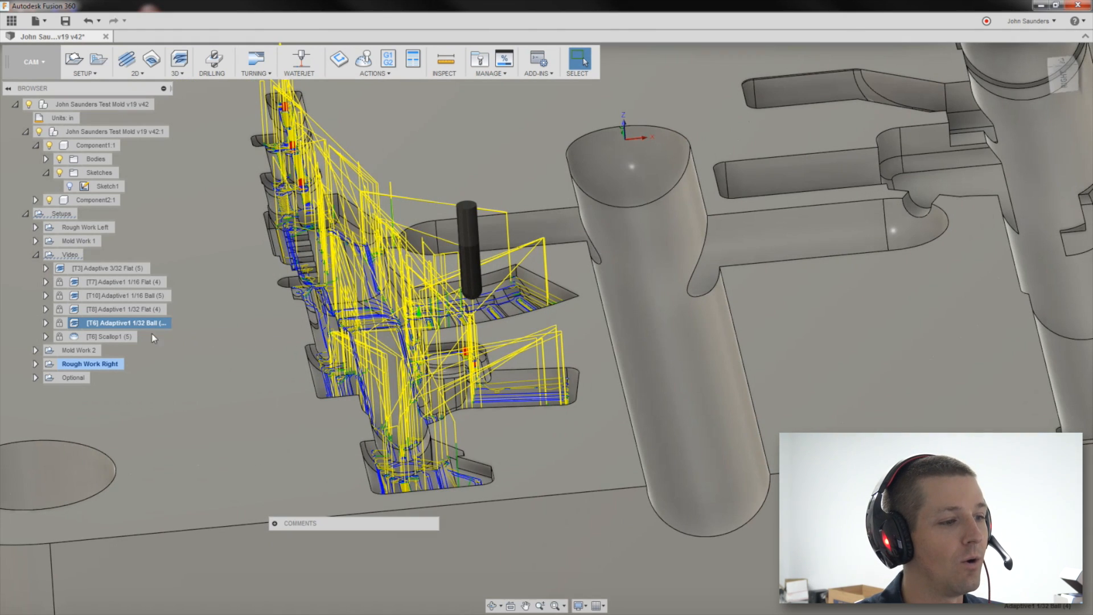
{"action": "left_click", "coordinate": [124, 338]}
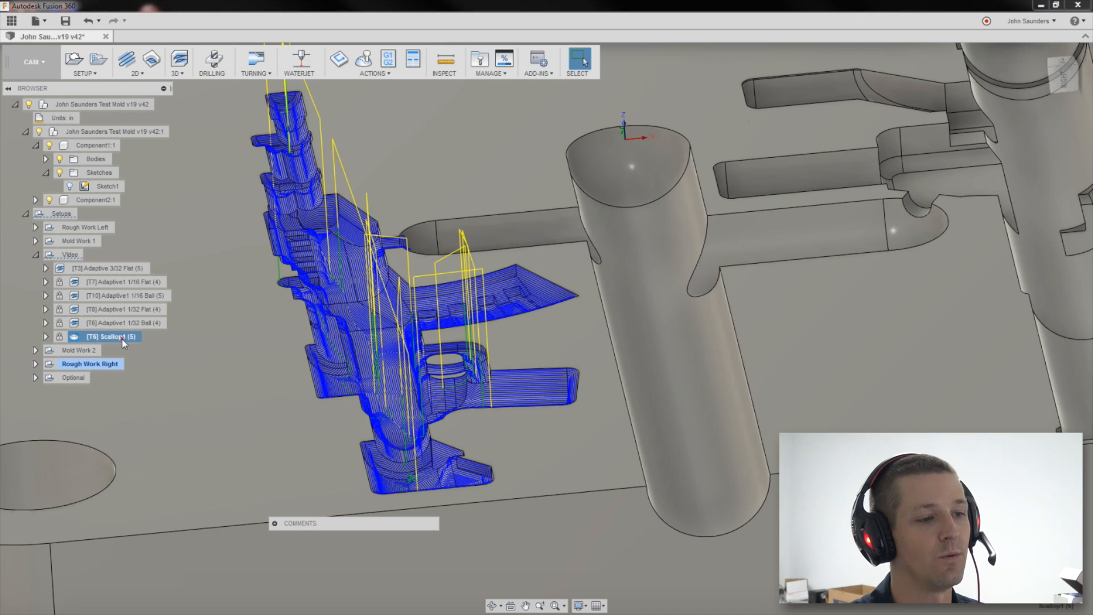
{"action": "middle_click_drag", "start_coordinate": [273, 298], "coordinate": [285, 308], "text": "shift"}
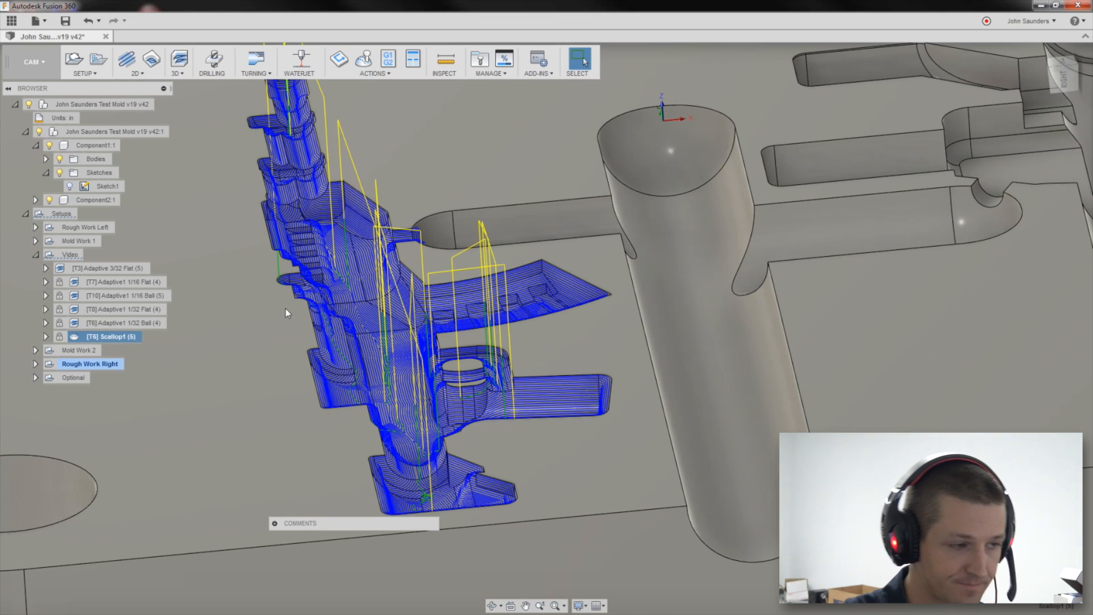
{"action": "scroll", "coordinate": [376, 320], "scroll_direction": "up", "scroll_amount": 1}
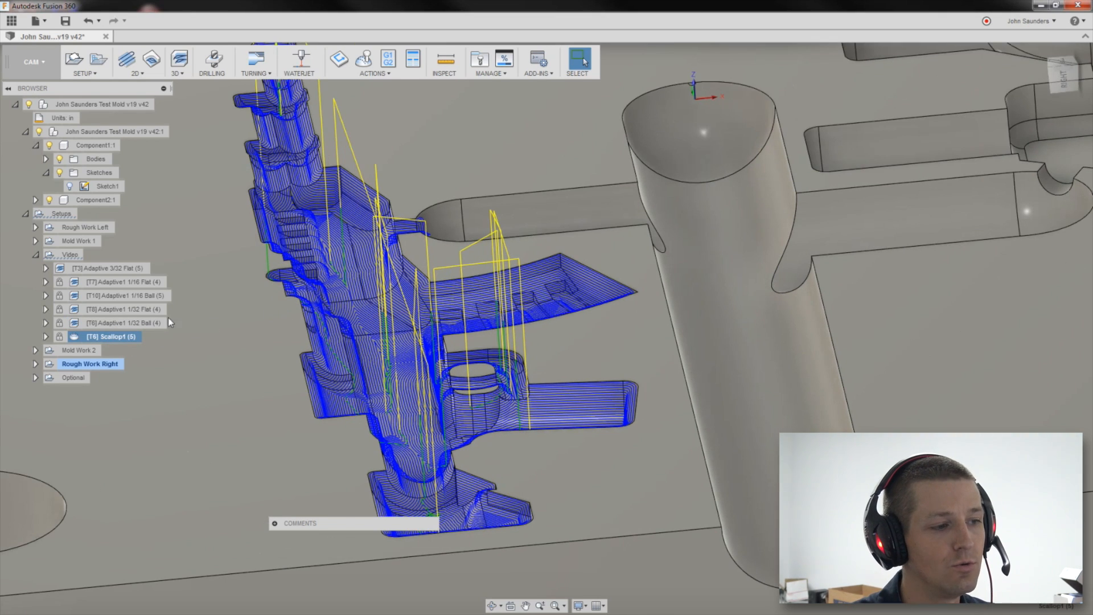
Open the T6 Adaptive1 1/32 Ball (4) operation for editing, check its radial stock to leave, and cancel the edit
{"action": "left_click", "coordinate": [107, 326]}
{"action": "right_click", "coordinate": [104, 322]}
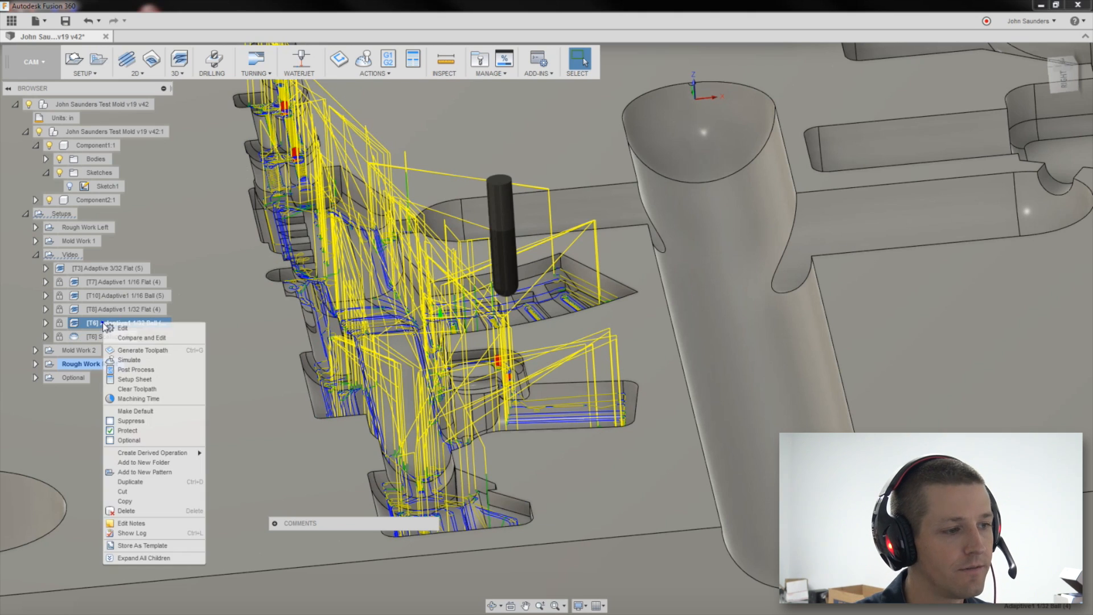
{"action": "left_click", "coordinate": [123, 332]}
{"action": "left_click", "coordinate": [586, 329]}
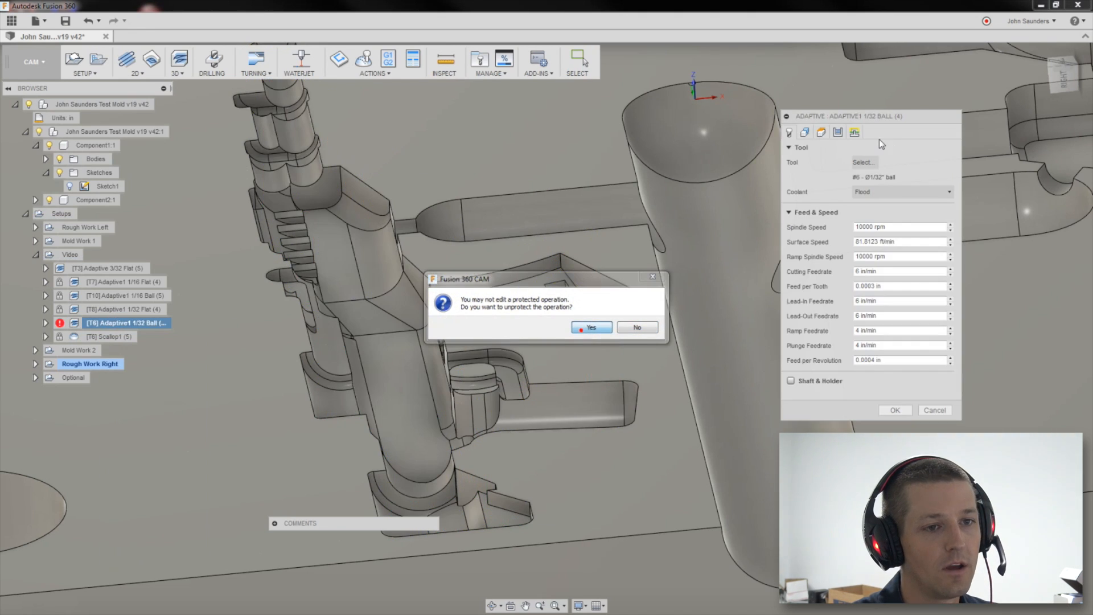
{"action": "left_click", "coordinate": [838, 133]}
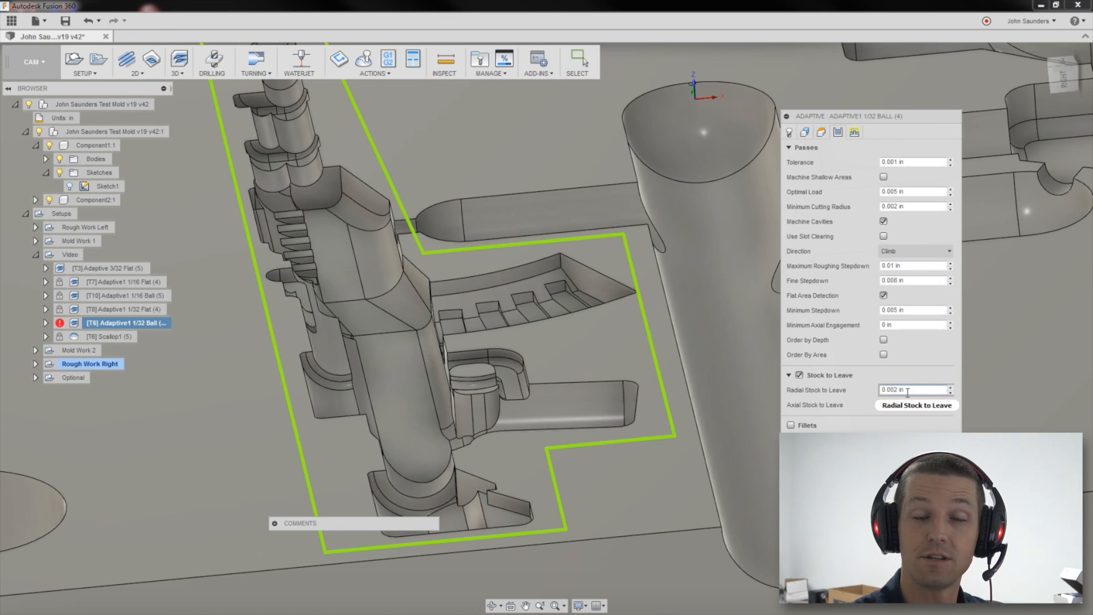
{"action": "key", "text": "Escape"}
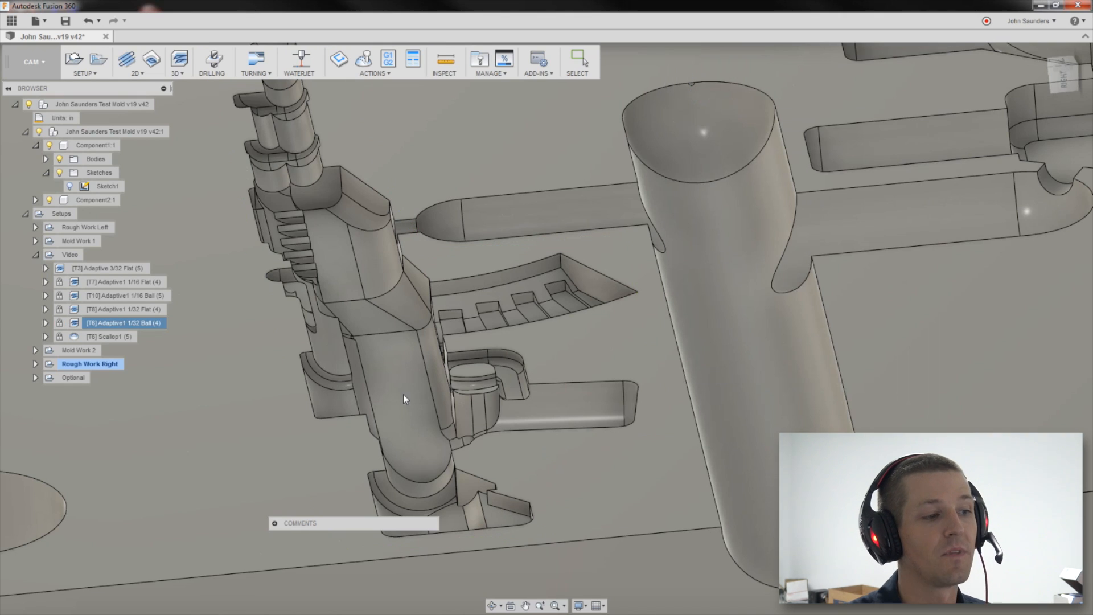
Display the T6 Scallop1 (5) toolpath again and examine its passes close up
{"action": "left_click", "coordinate": [125, 337]}
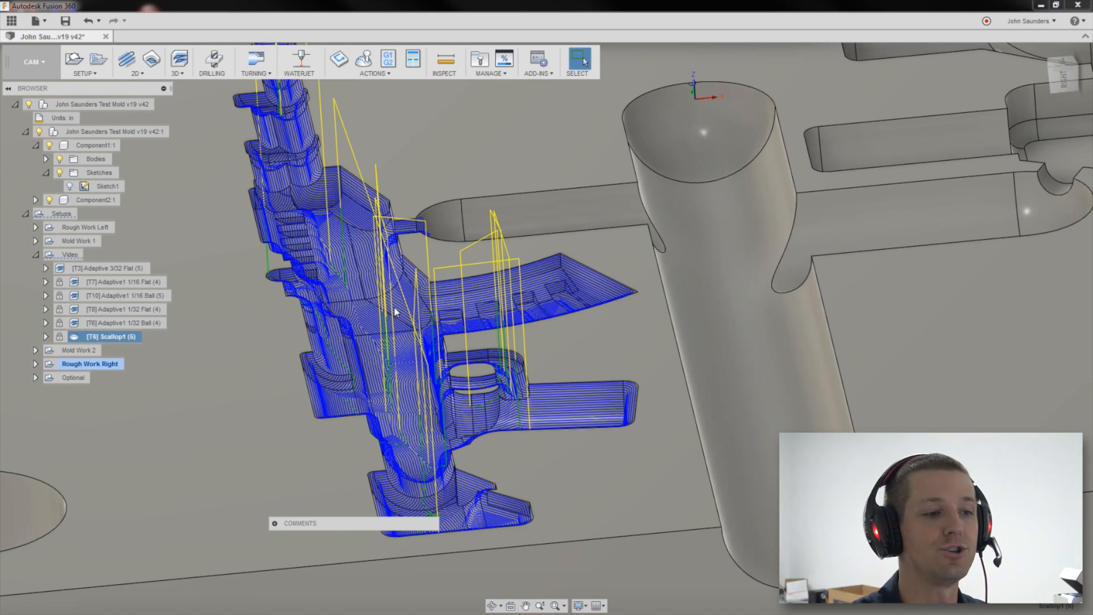
{"action": "middle_click_drag", "start_coordinate": [342, 326], "coordinate": [439, 318], "text": "shift"}
{"action": "scroll", "coordinate": [489, 312], "scroll_direction": "up", "scroll_amount": 2}
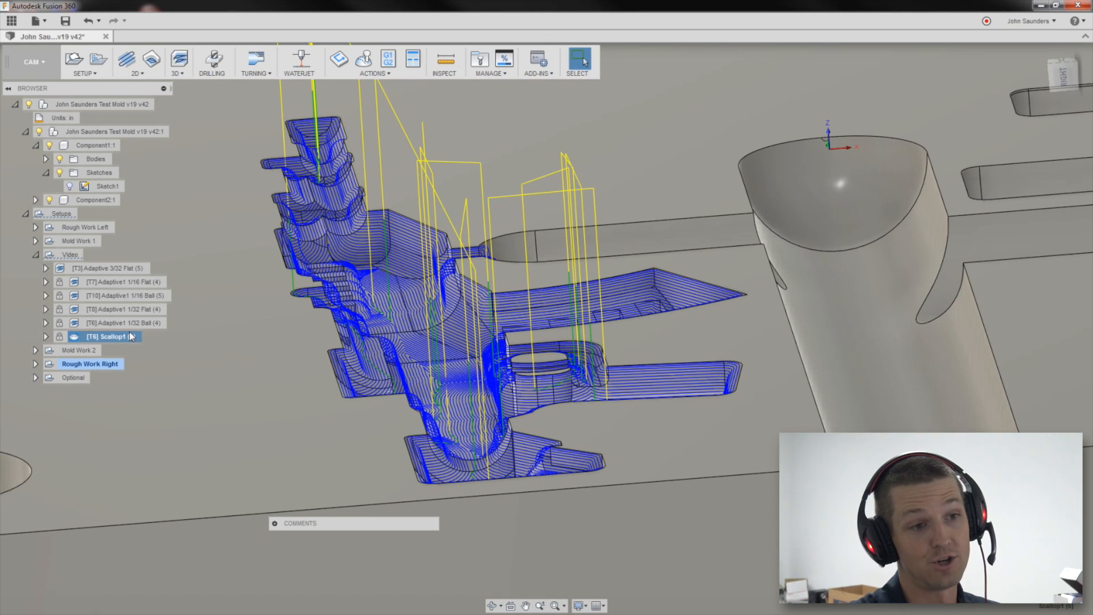
{"action": "left_click", "coordinate": [228, 145]}
{"action": "left_click", "coordinate": [117, 333]}
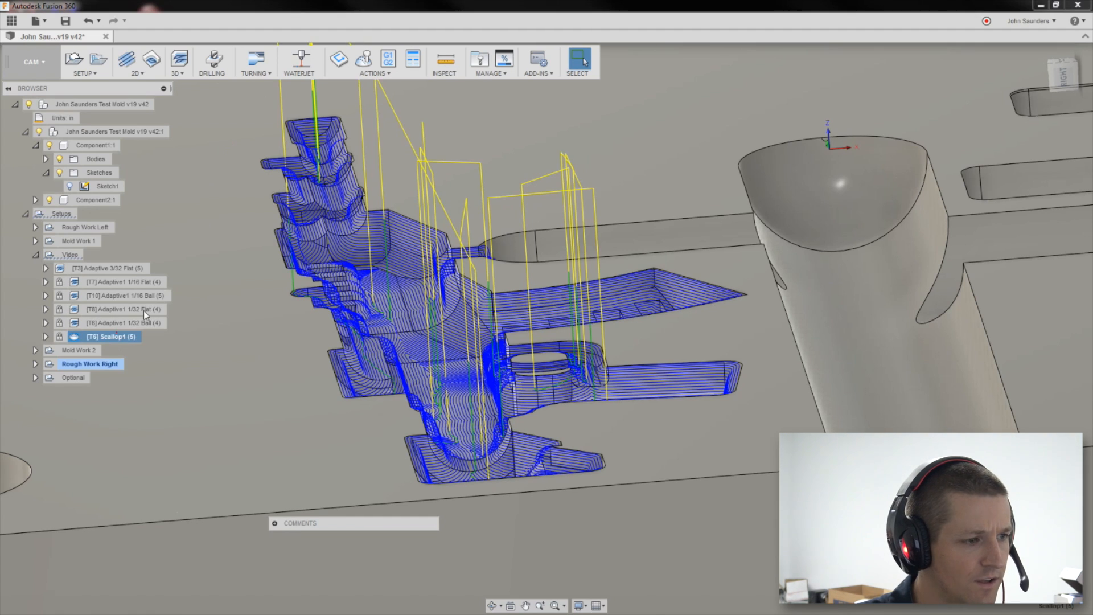
Start a new 3D Scallop operation using tool #6, the 1/32" ball end mill
{"action": "left_click", "coordinate": [181, 74]}
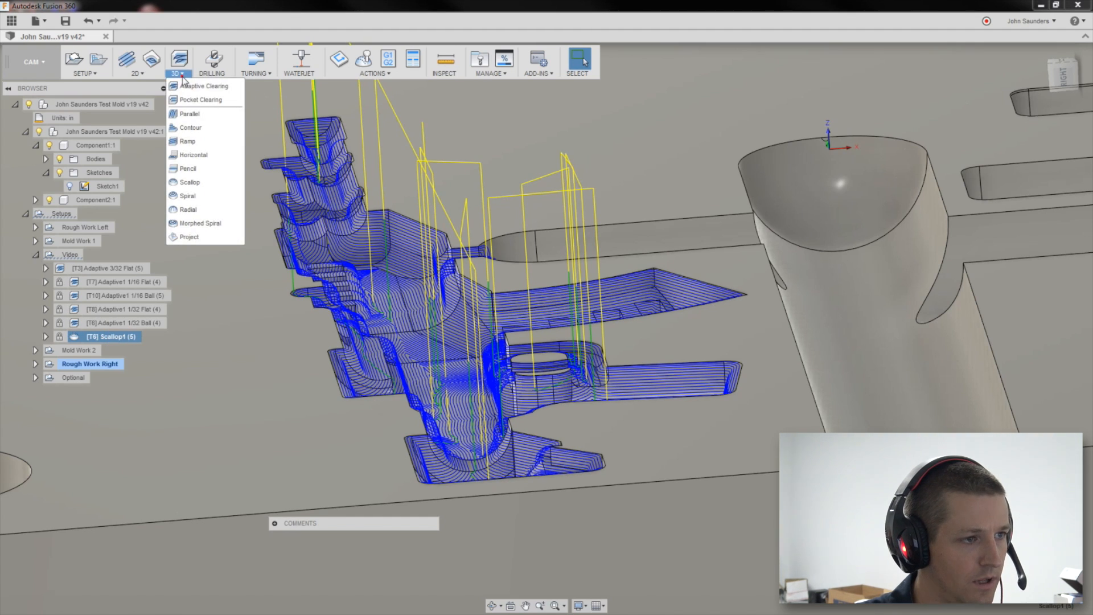
{"action": "left_click", "coordinate": [190, 182]}
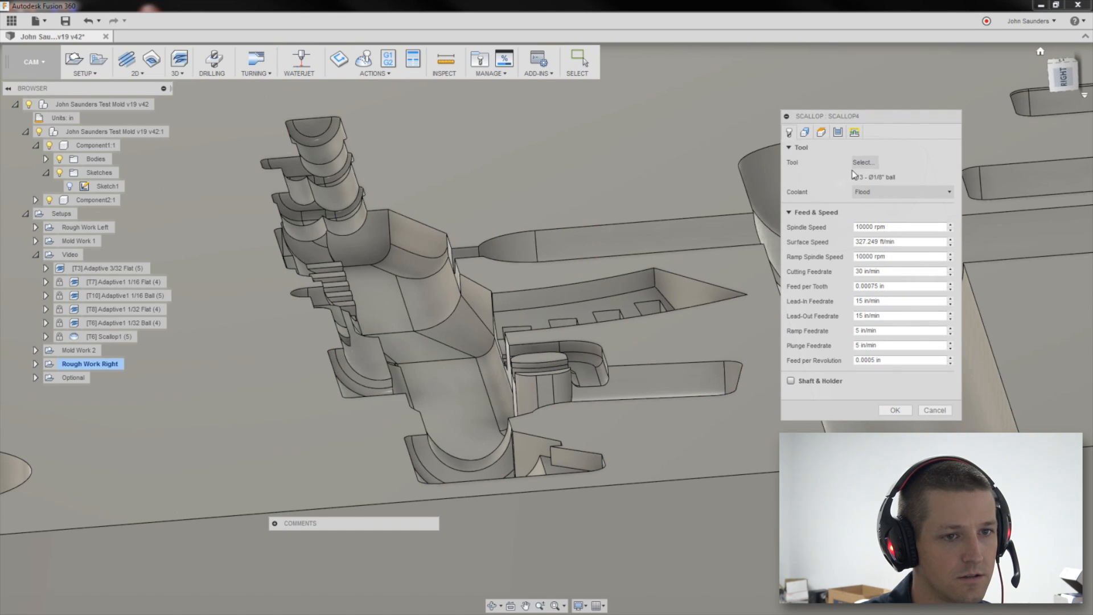
{"action": "left_click", "coordinate": [875, 162]}
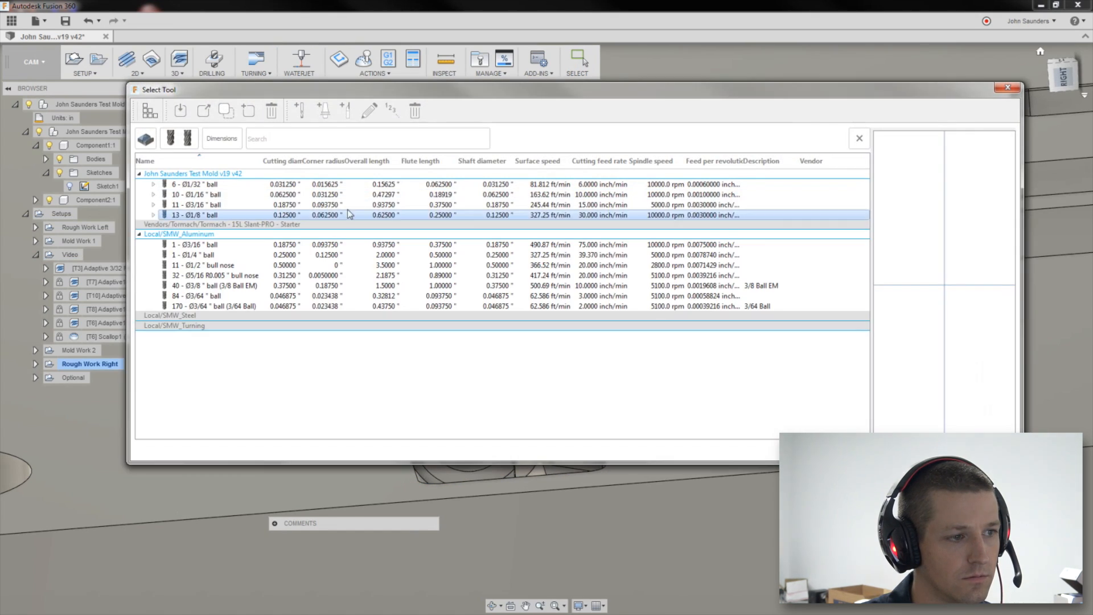
{"action": "left_click", "coordinate": [210, 184]}
{"action": "left_click", "coordinate": [939, 450]}
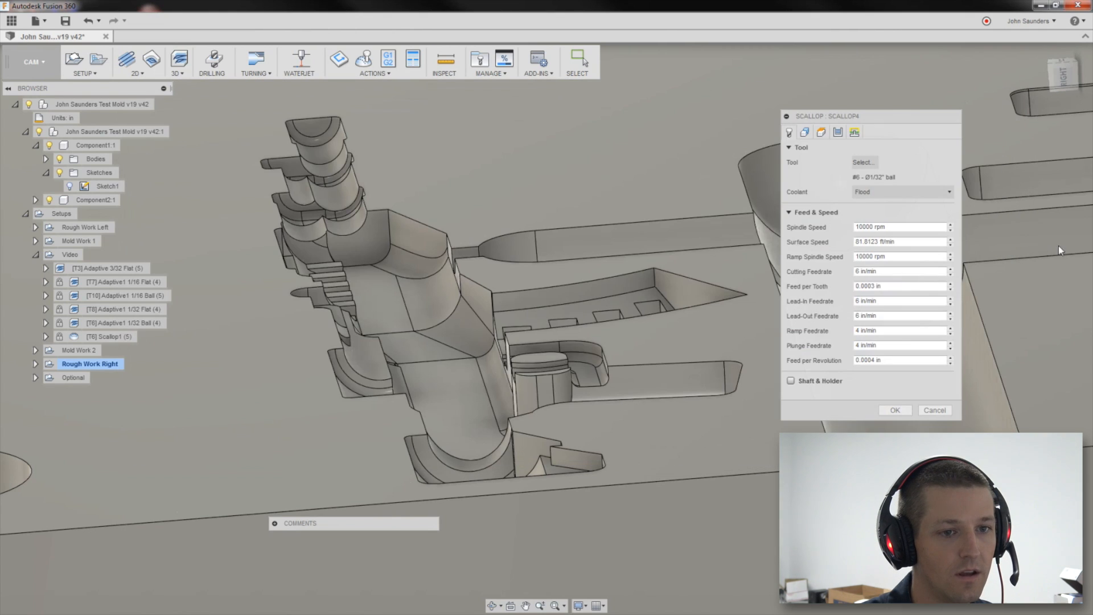
Set the scallop's machining boundary to a closed chain following the complete outline of the rifle cavity, including the magazine, grip and stock
{"action": "middle_click_drag", "start_coordinate": [1058, 245], "coordinate": [1066, 139], "text": "shift"}
{"action": "left_click", "coordinate": [1065, 66]}
{"action": "left_click", "coordinate": [804, 132]}
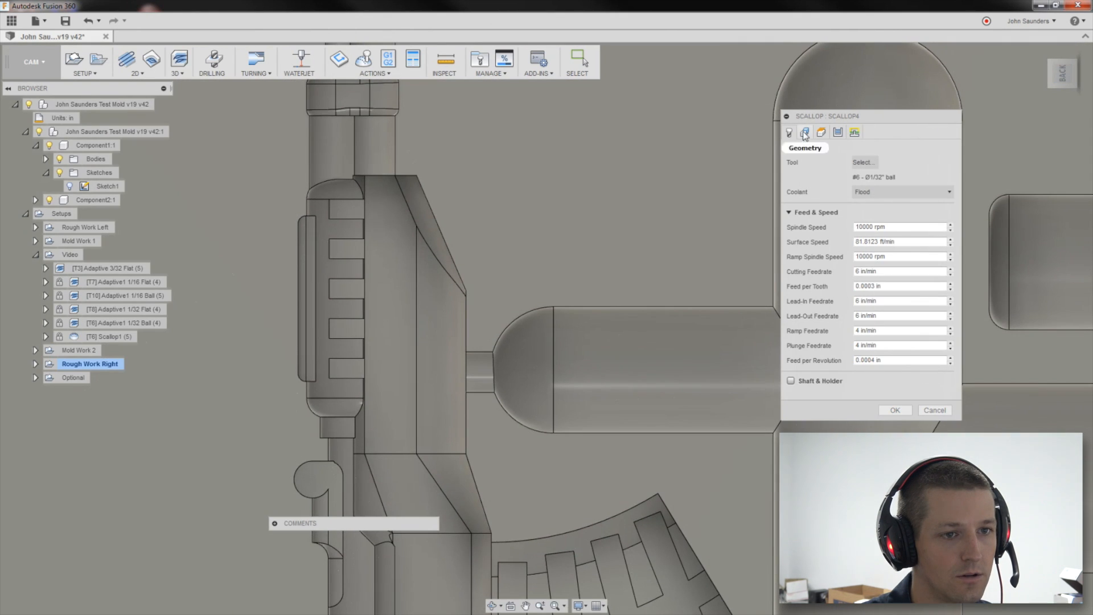
{"action": "middle_click_drag", "start_coordinate": [438, 227], "coordinate": [316, 221]}
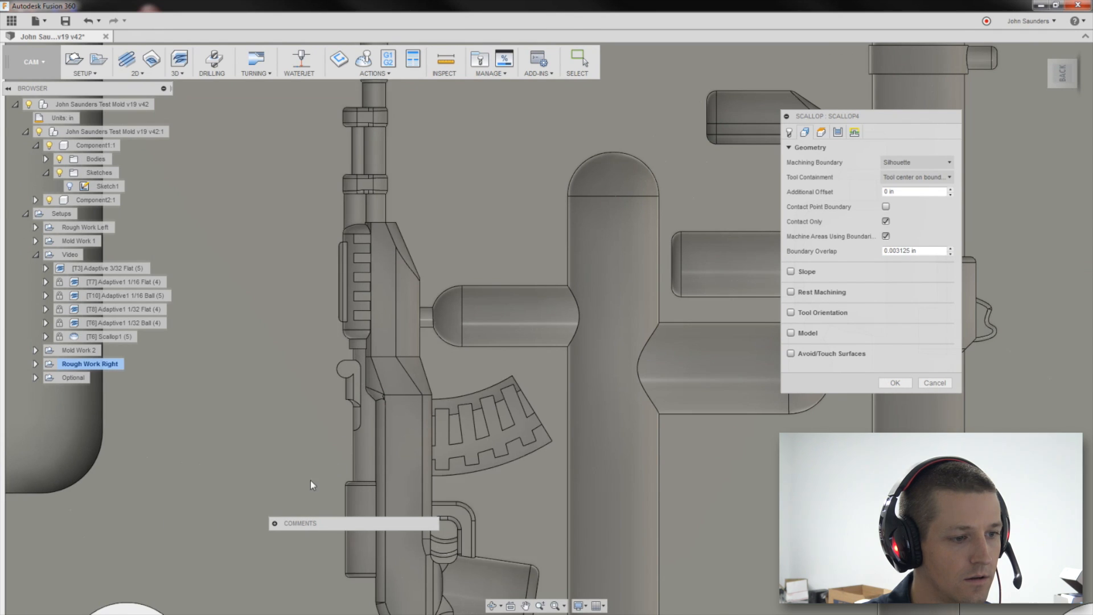
{"action": "scroll", "coordinate": [312, 485], "scroll_direction": "down", "scroll_amount": 3}
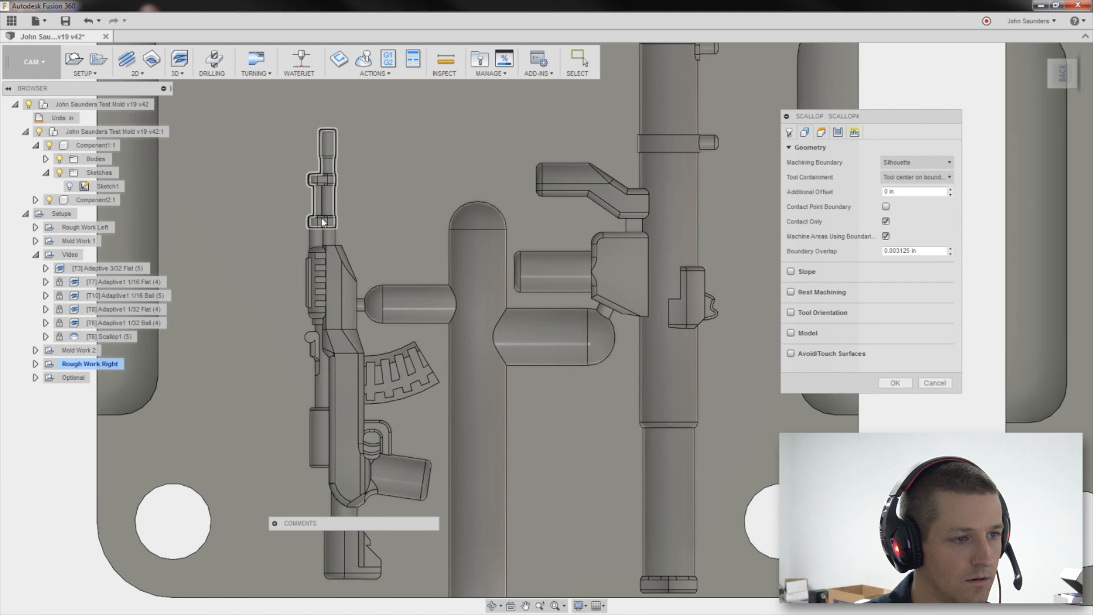
{"action": "left_click", "coordinate": [381, 405]}
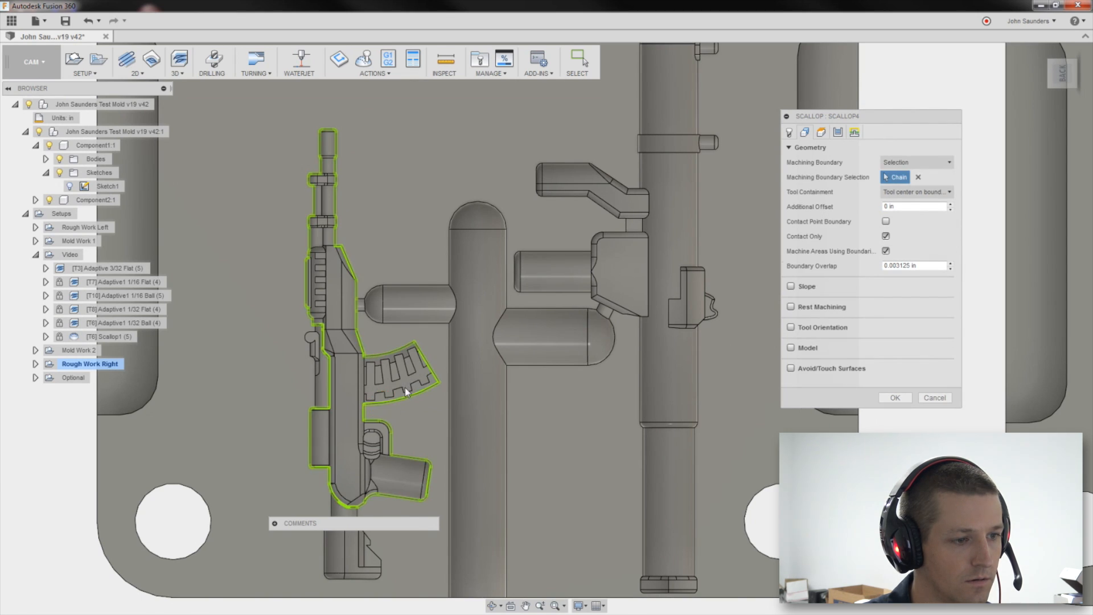
{"action": "left_click", "coordinate": [405, 399]}
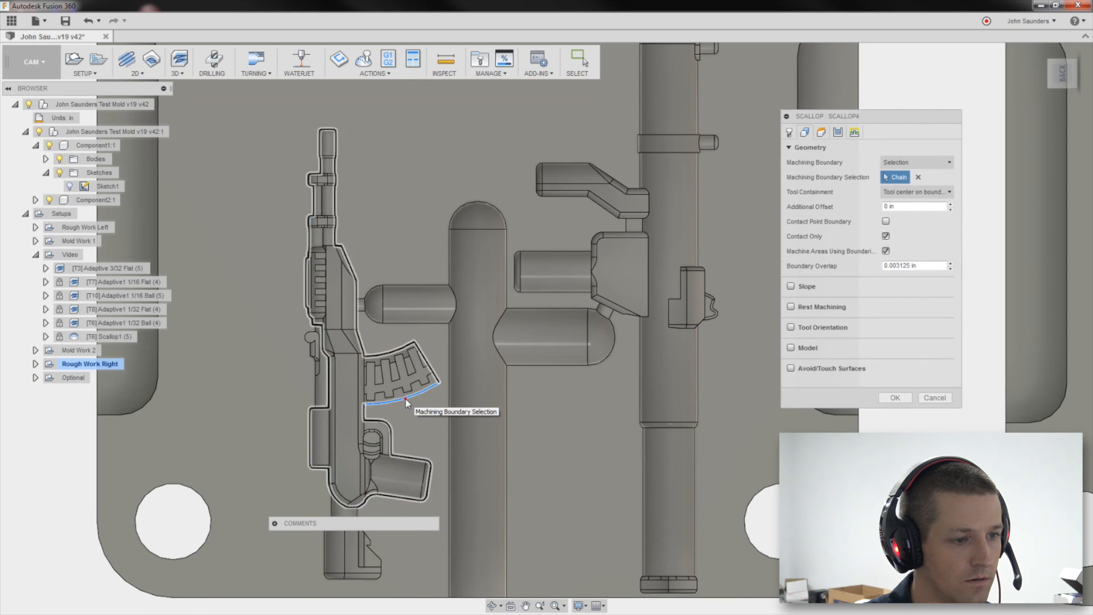
{"action": "left_click", "coordinate": [316, 395]}
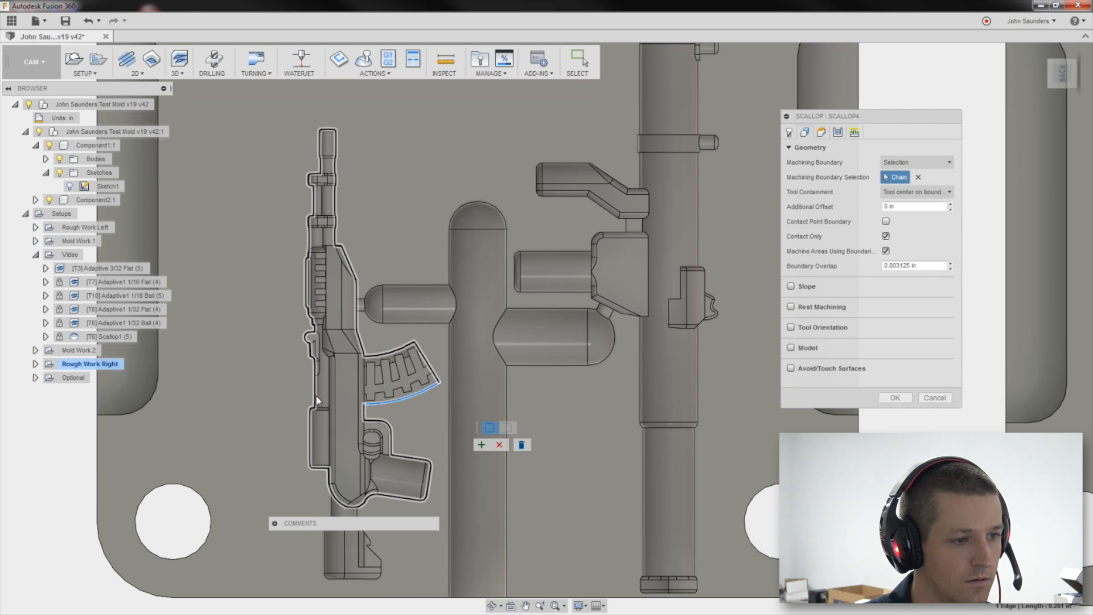
{"action": "left_click", "coordinate": [322, 555]}
{"action": "left_click", "coordinate": [481, 445]}
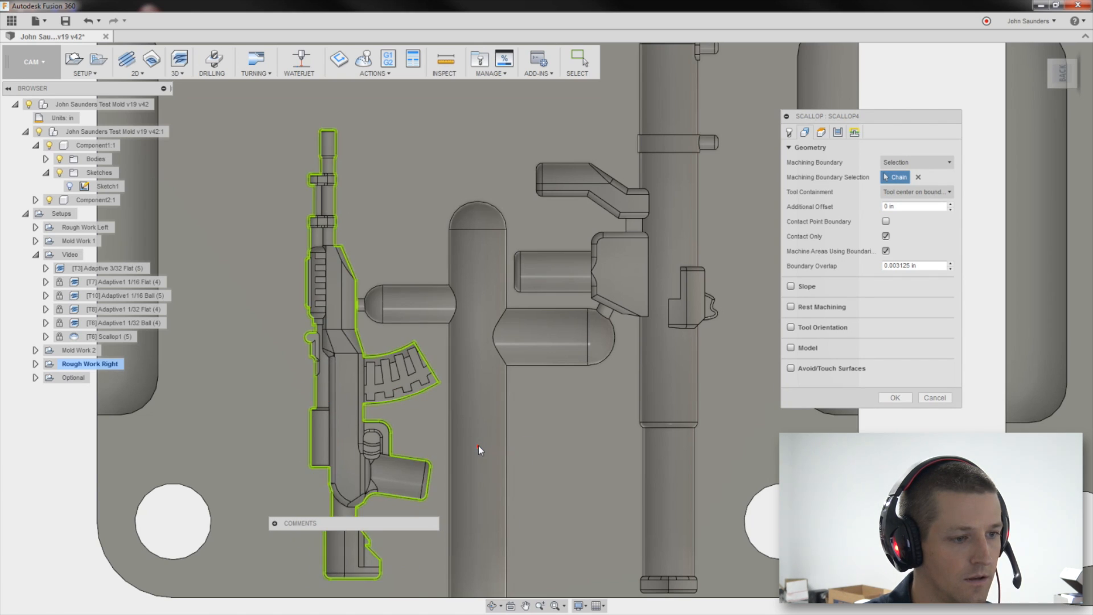
Set the new scallop's stepover to 0.001 in and its up/down milling to Up milling, and generate the toolpath
{"action": "left_click", "coordinate": [821, 133]}
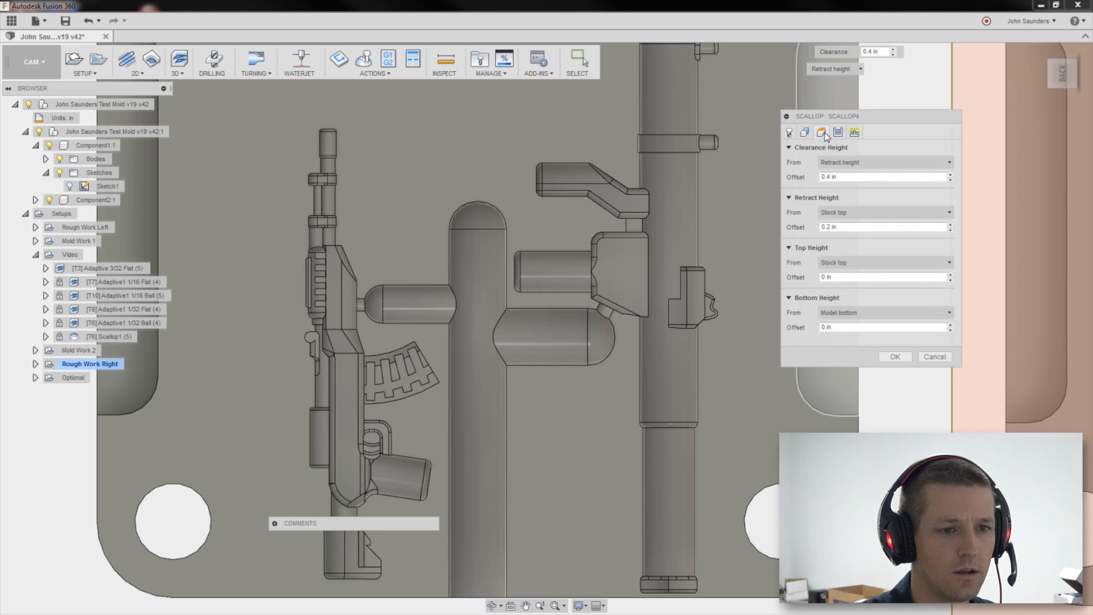
{"action": "left_click", "coordinate": [838, 133]}
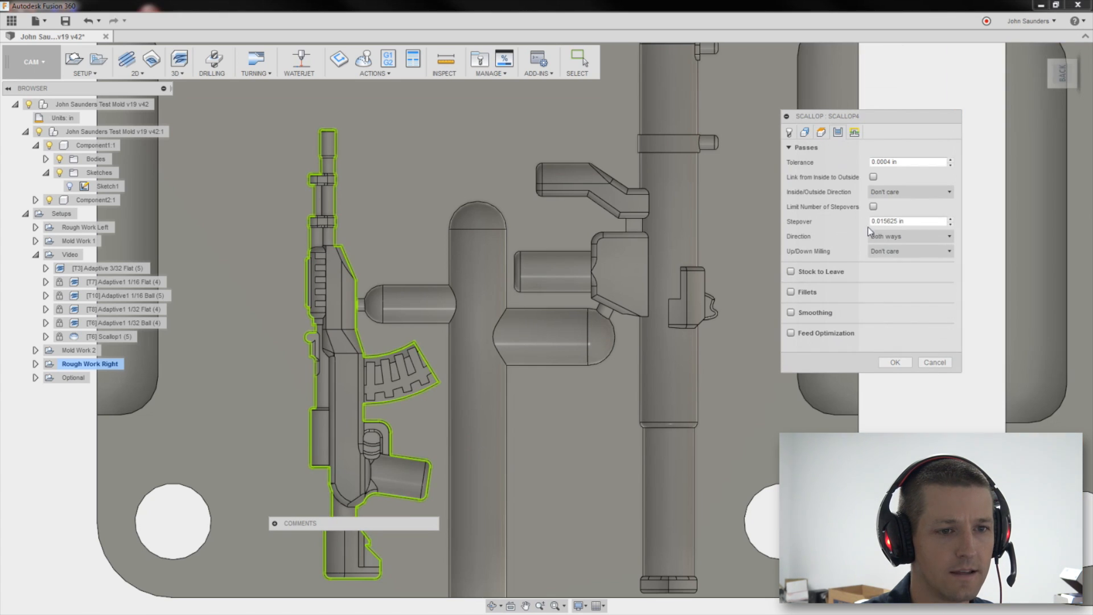
{"action": "left_click", "coordinate": [884, 222]}
{"action": "key", "text": "ctrl+a"}
{"action": "type", "text": "0.001"}
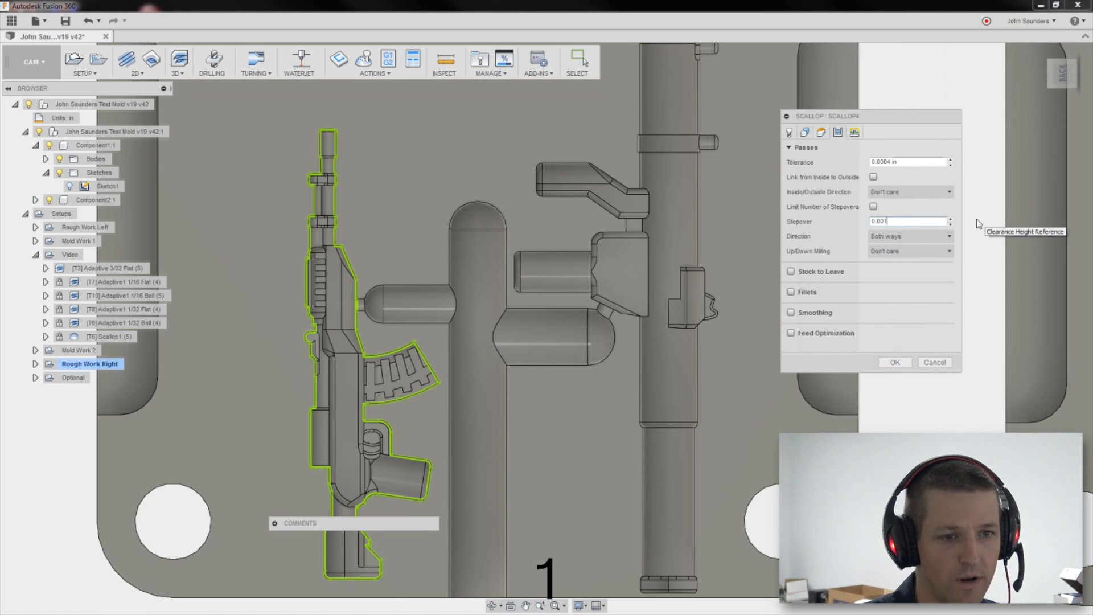
{"action": "left_click", "coordinate": [901, 251]}
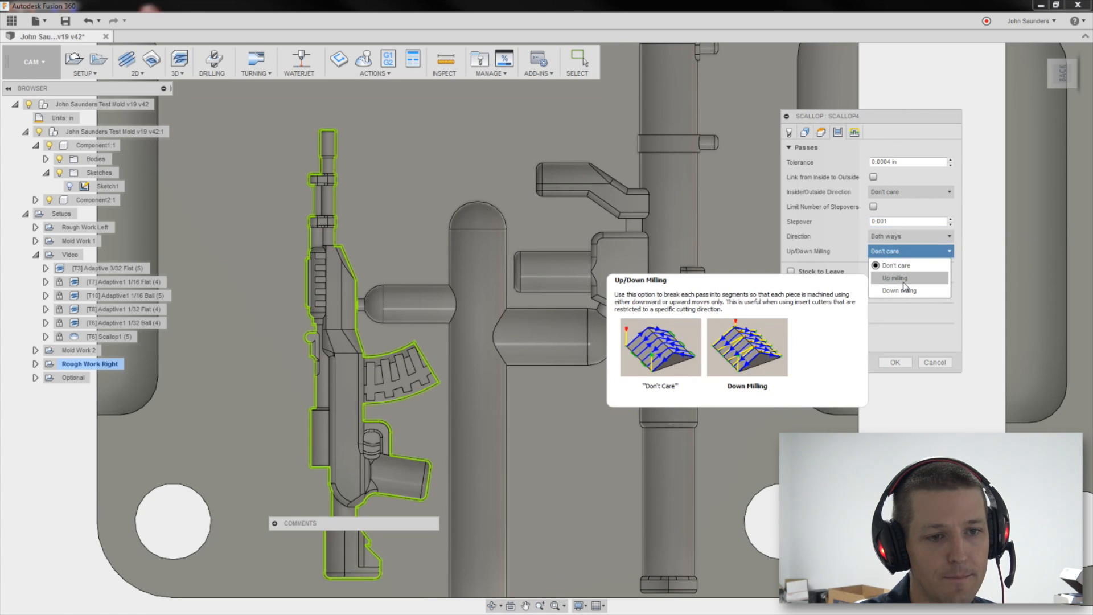
{"action": "left_click", "coordinate": [904, 282]}
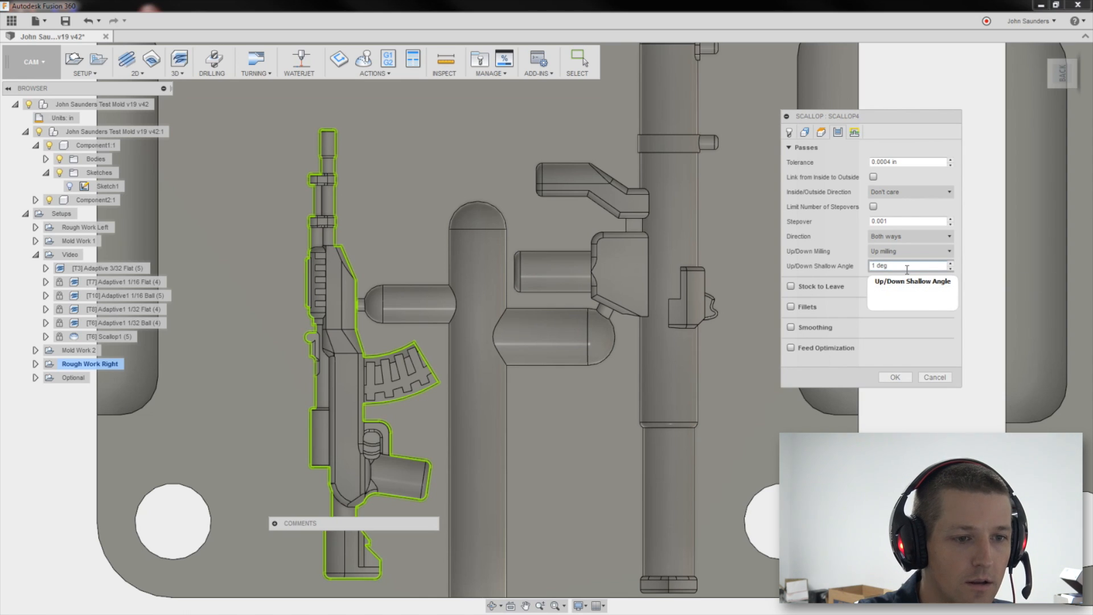
{"action": "left_click", "coordinate": [895, 378]}
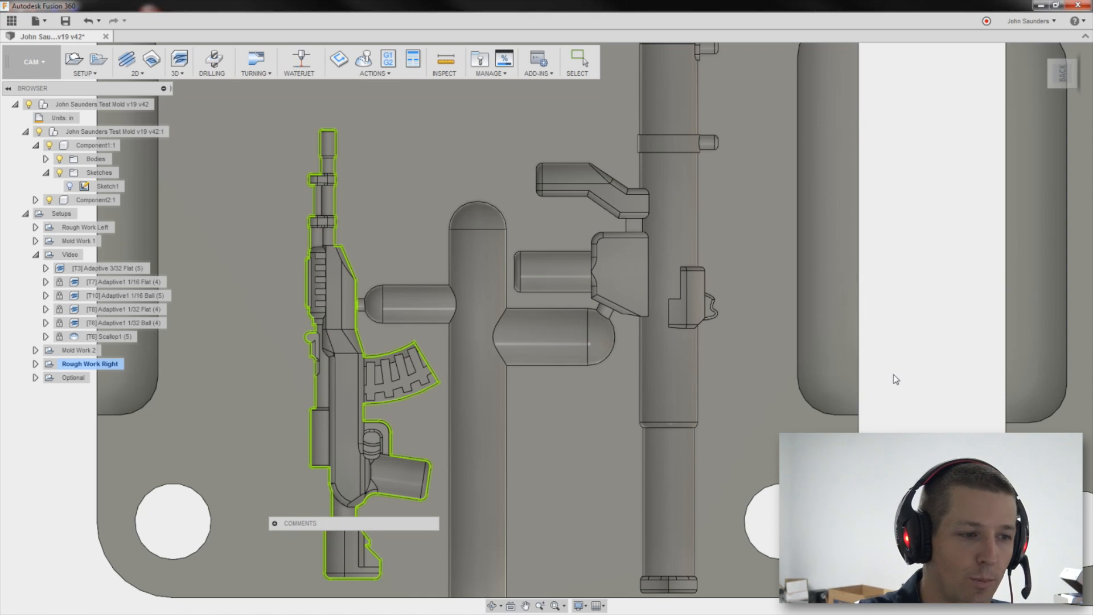
Examine the T6 Scallop4 toolpath, check the passes settings of T6 Scallop1 (5) for comparison, and cancel that edit
{"action": "middle_click_drag", "start_coordinate": [312, 366], "coordinate": [315, 330], "text": "shift"}
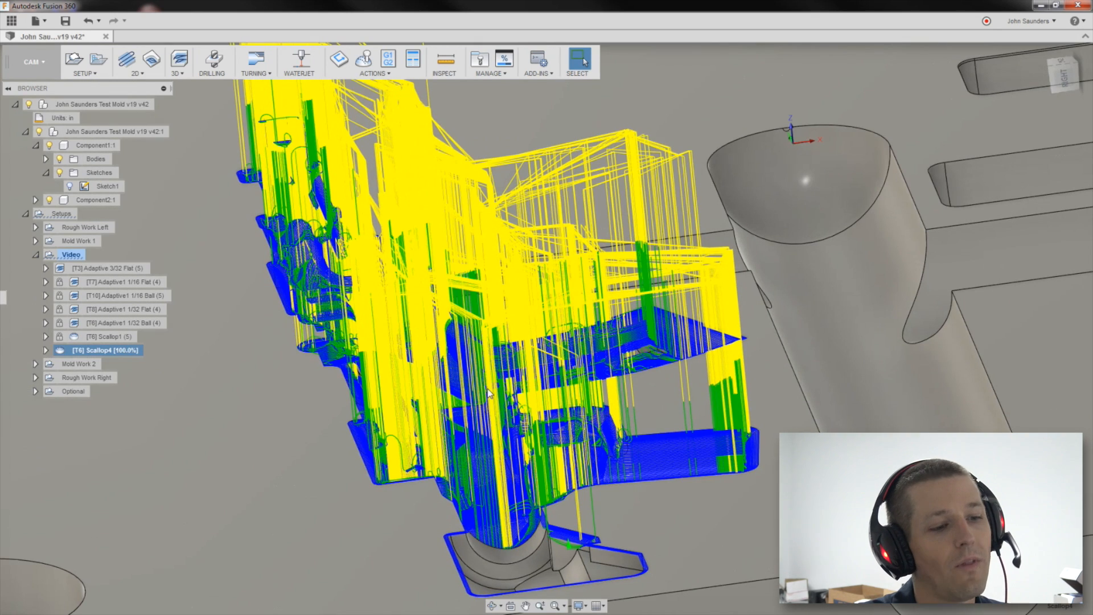
{"action": "scroll", "coordinate": [514, 427], "scroll_direction": "down", "scroll_amount": 3}
{"action": "middle_click_drag", "start_coordinate": [515, 432], "coordinate": [482, 376]}
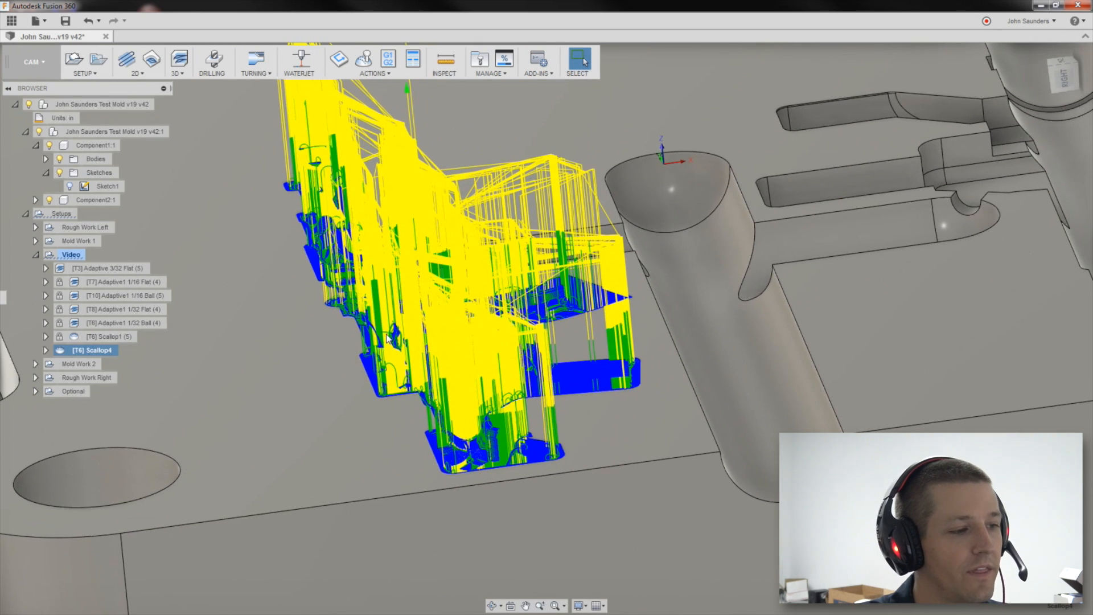
{"action": "right_click", "coordinate": [120, 337]}
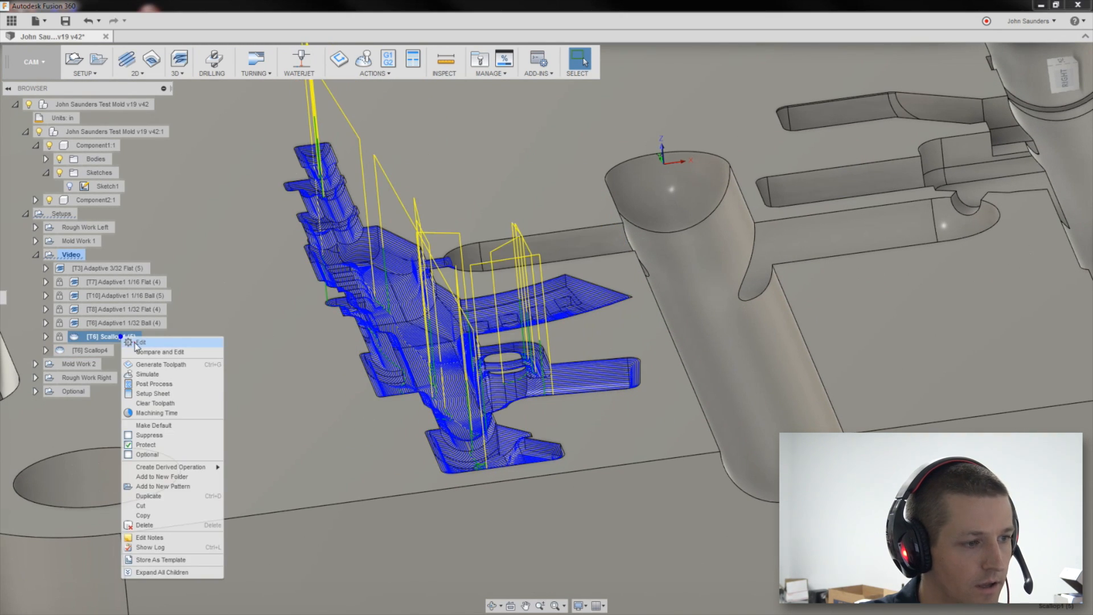
{"action": "left_click", "coordinate": [134, 343]}
{"action": "left_click", "coordinate": [591, 327]}
{"action": "left_click", "coordinate": [838, 133]}
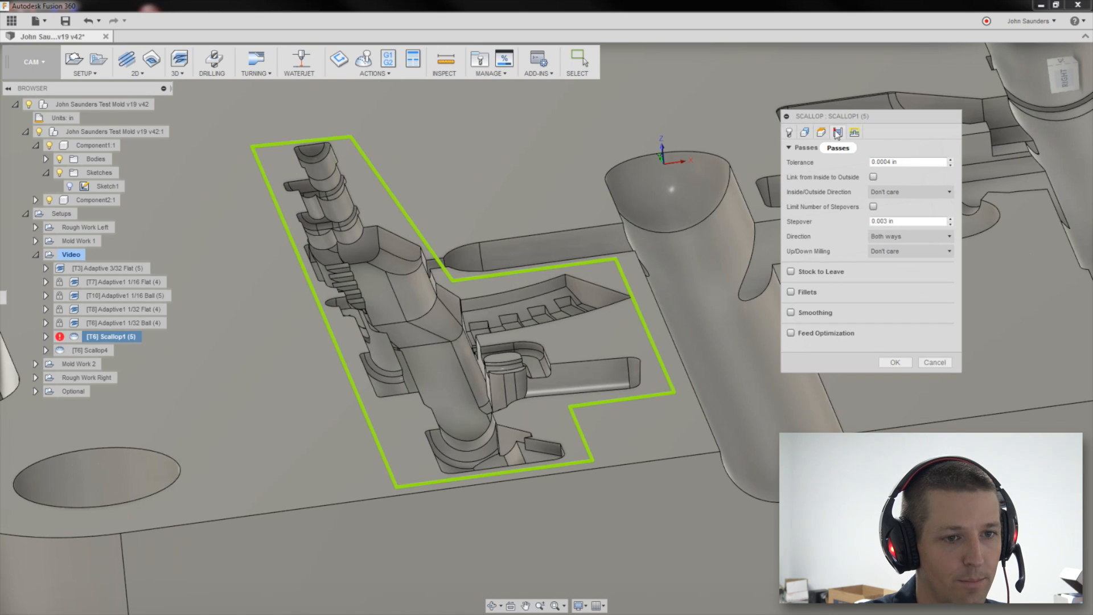
{"action": "left_click", "coordinate": [948, 365]}
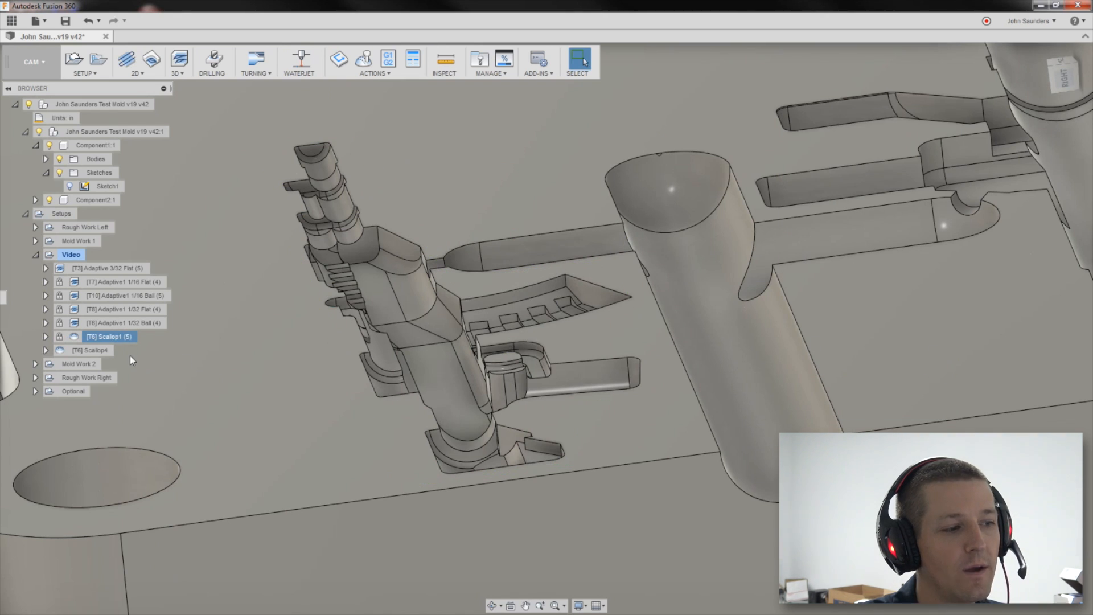
Edit the T6 Scallop4 operation with up/down milling set to Don't care and a stepover of 0.003 in, and regenerate it
{"action": "left_click", "coordinate": [97, 350]}
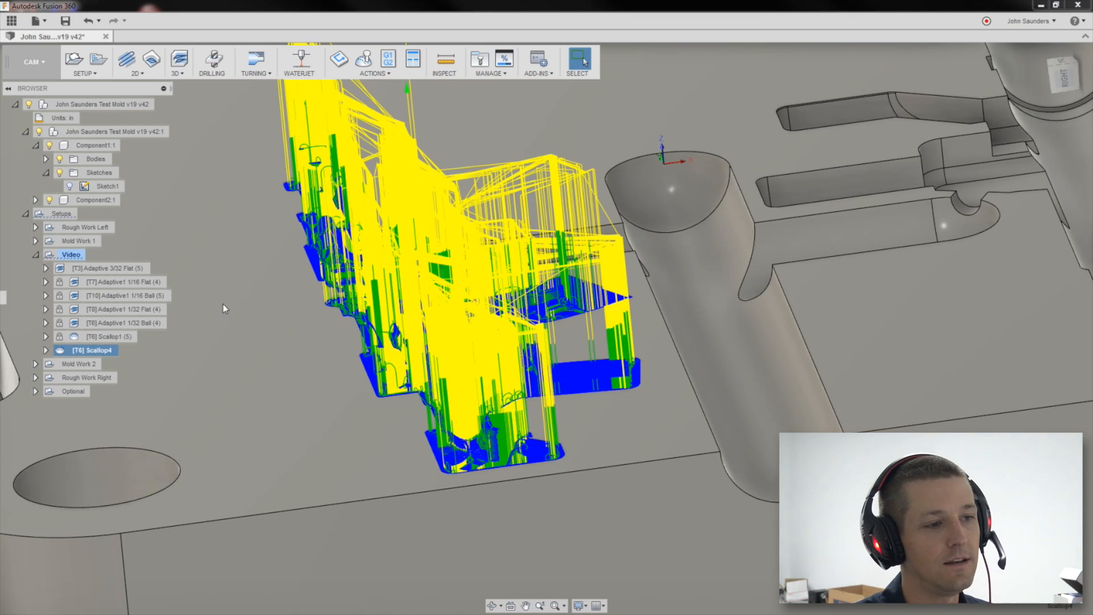
{"action": "middle_click_drag", "start_coordinate": [474, 318], "coordinate": [478, 254], "text": "shift"}
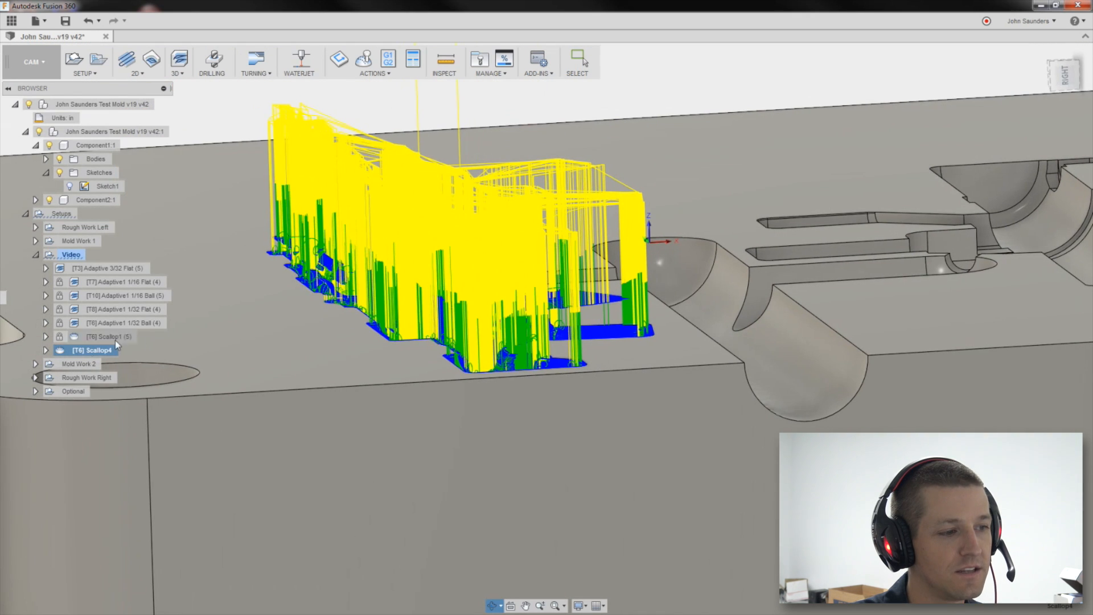
{"action": "right_click", "coordinate": [95, 356]}
{"action": "left_click", "coordinate": [108, 361]}
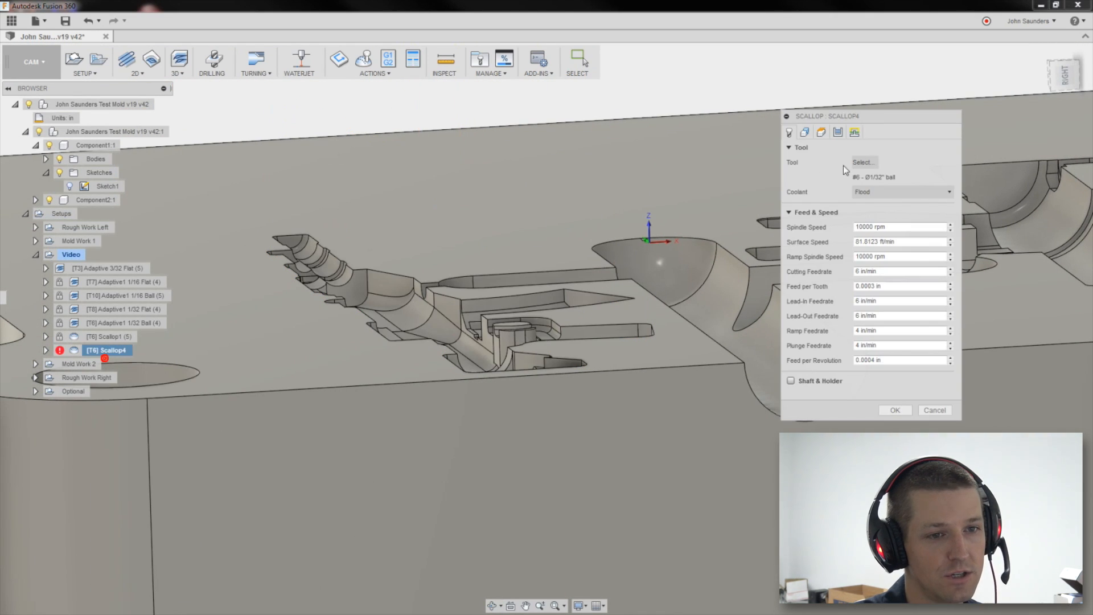
{"action": "left_click", "coordinate": [838, 134]}
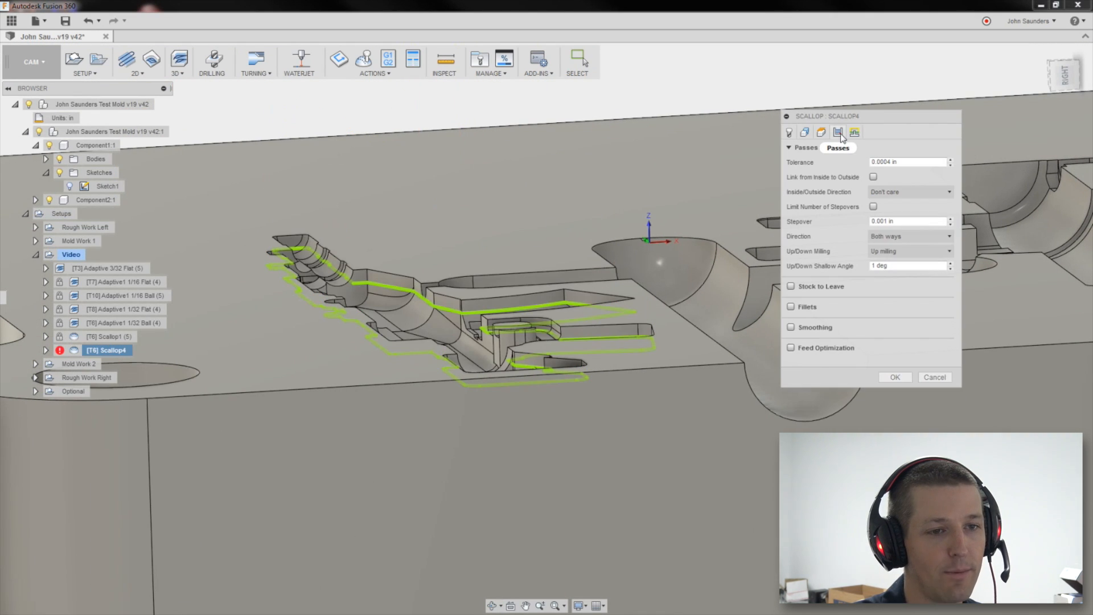
{"action": "left_click", "coordinate": [903, 248]}
{"action": "left_click", "coordinate": [899, 267]}
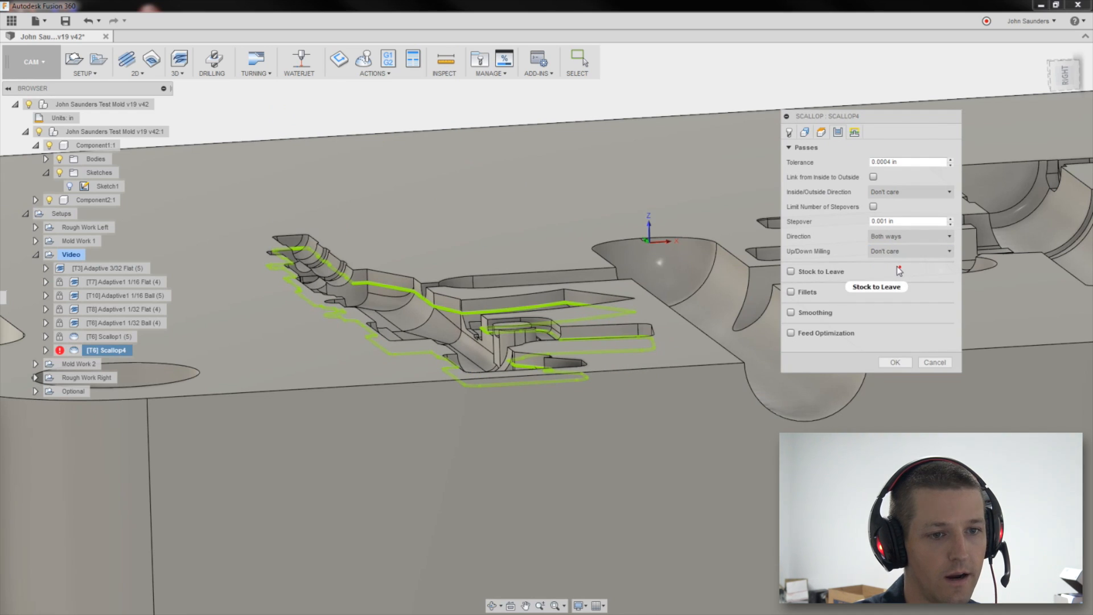
{"action": "type", "text": "3"}
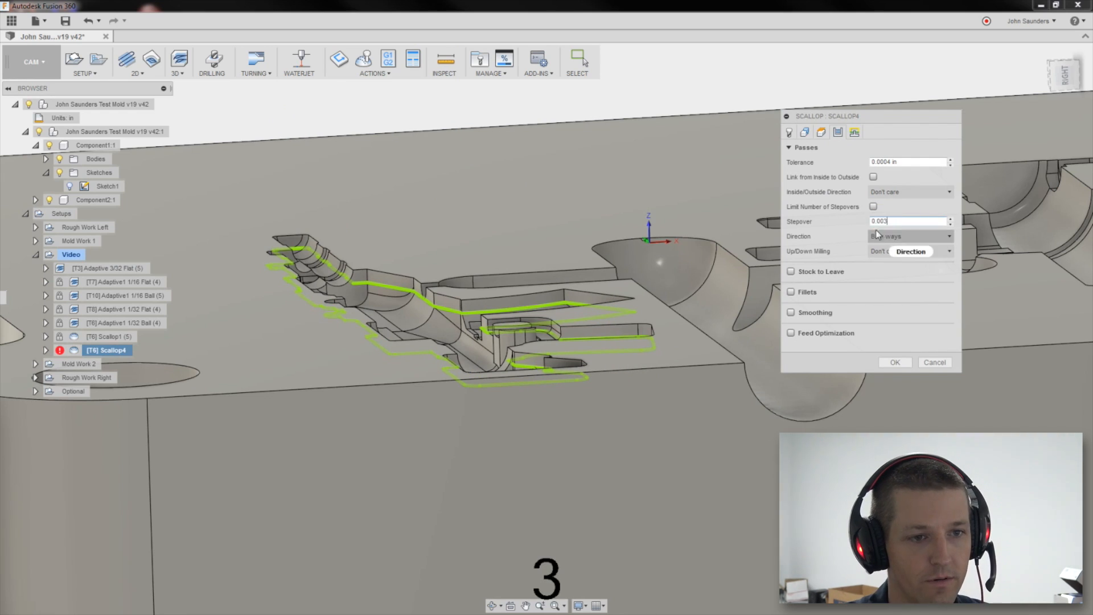
{"action": "left_click", "coordinate": [897, 362]}
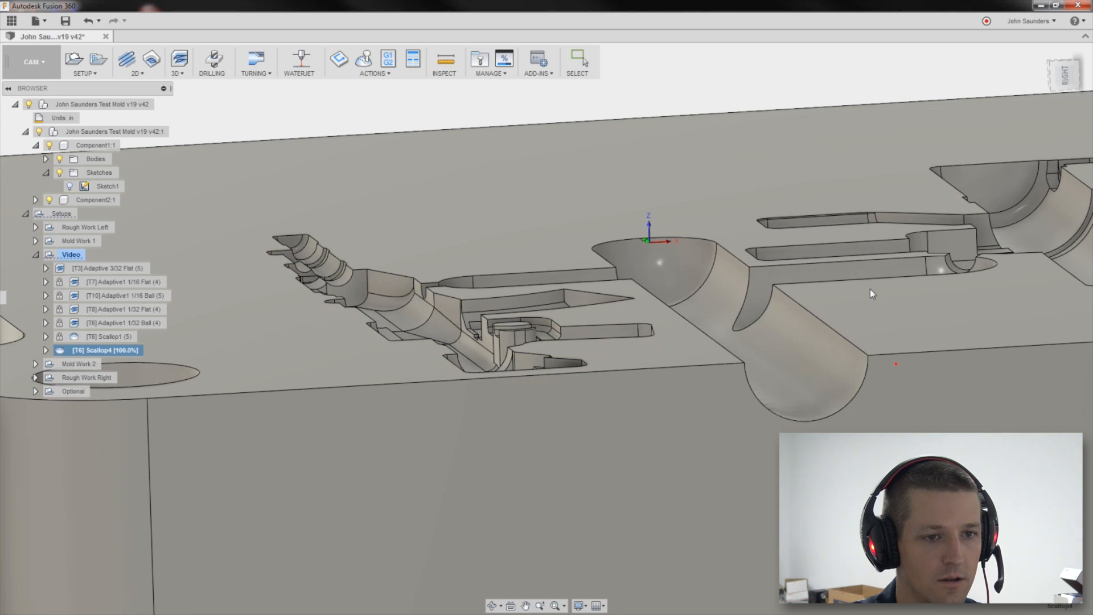
Examine the regenerated T6 Scallop4 passes along the rifle cavity, close up around the body and magazine and from above
{"action": "middle_click_drag", "start_coordinate": [473, 296], "coordinate": [473, 306], "text": "shift"}
{"action": "scroll", "coordinate": [474, 306], "scroll_direction": "up", "scroll_amount": 1}
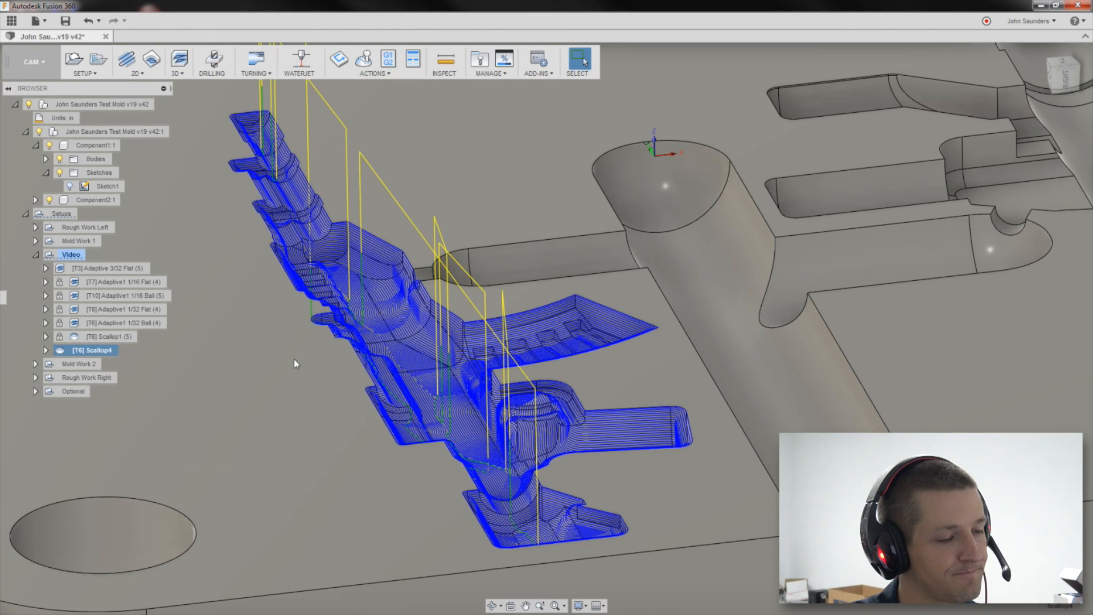
{"action": "middle_click_drag", "start_coordinate": [295, 360], "coordinate": [285, 351], "text": "shift"}
{"action": "scroll", "coordinate": [429, 400], "scroll_direction": "up", "scroll_amount": 8}
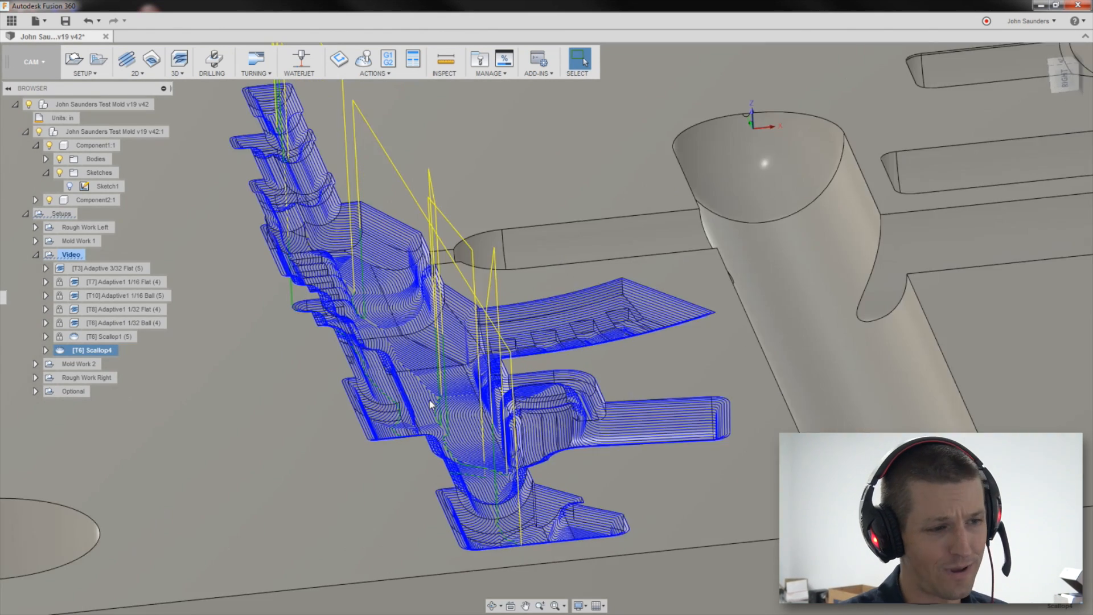
{"action": "scroll", "coordinate": [442, 403], "scroll_direction": "up", "scroll_amount": 10}
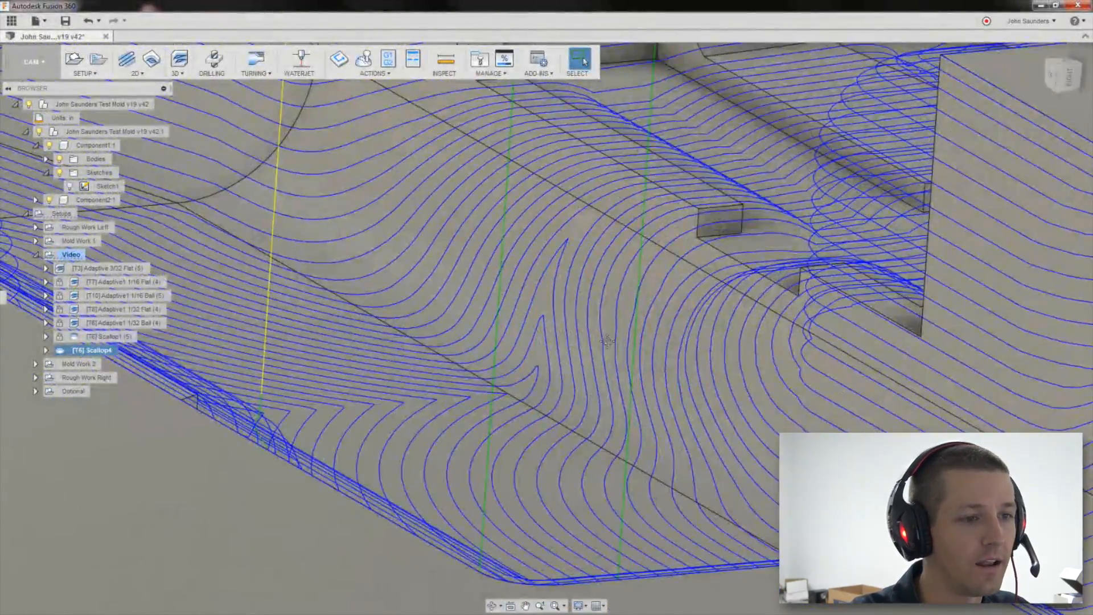
{"action": "middle_click_drag", "start_coordinate": [607, 342], "coordinate": [589, 355]}
{"action": "scroll", "coordinate": [590, 363], "scroll_direction": "up", "scroll_amount": 3}
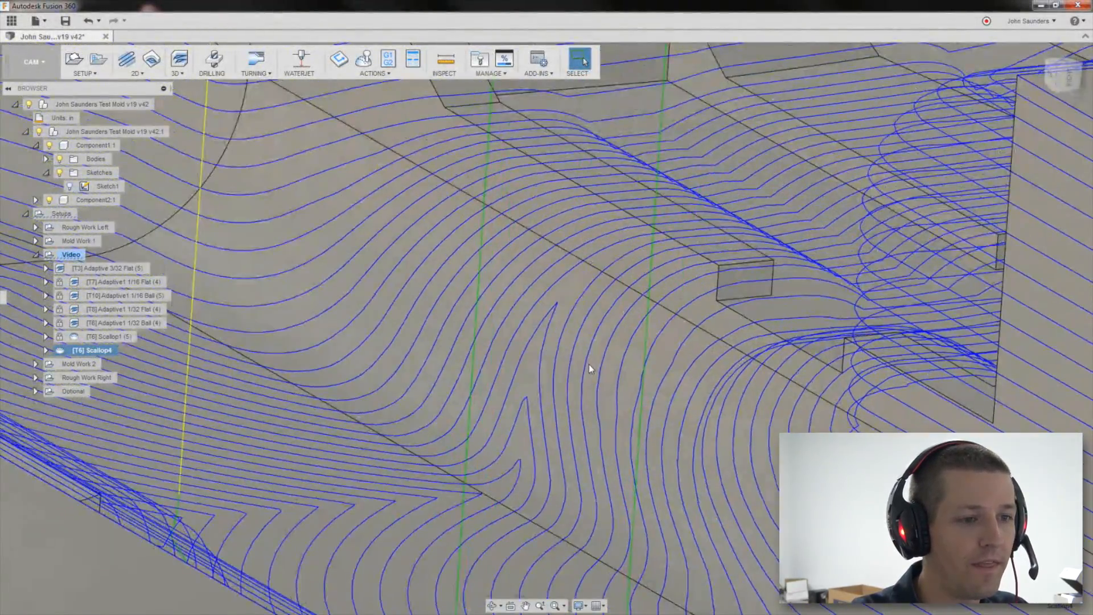
{"action": "scroll", "coordinate": [589, 364], "scroll_direction": "down", "scroll_amount": 7}
{"action": "scroll", "coordinate": [590, 364], "scroll_direction": "down", "scroll_amount": 8}
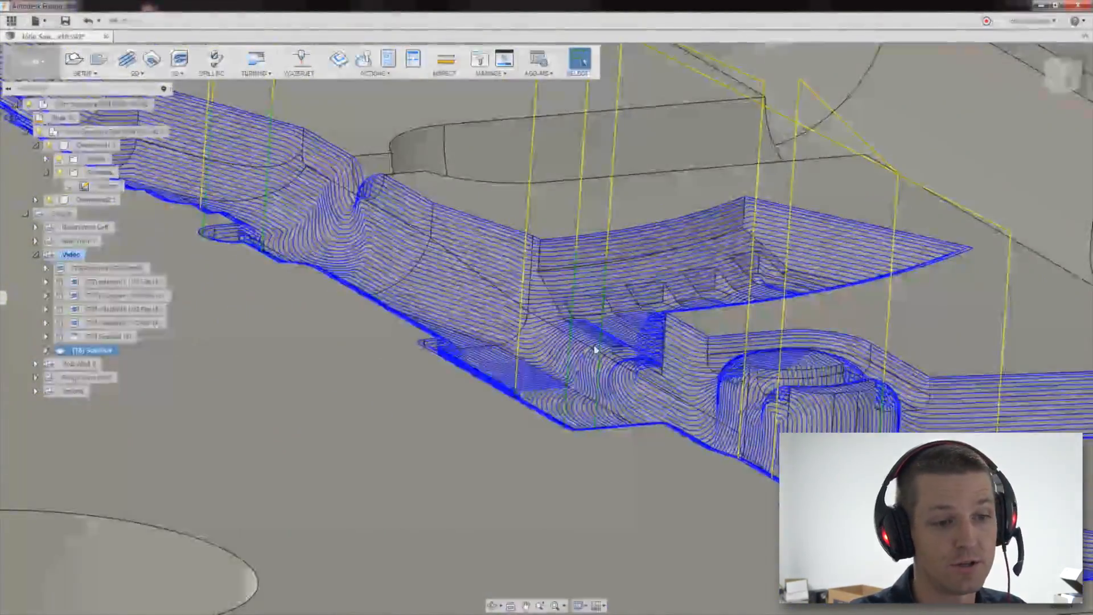
{"action": "scroll", "coordinate": [594, 358], "scroll_direction": "down", "scroll_amount": 3}
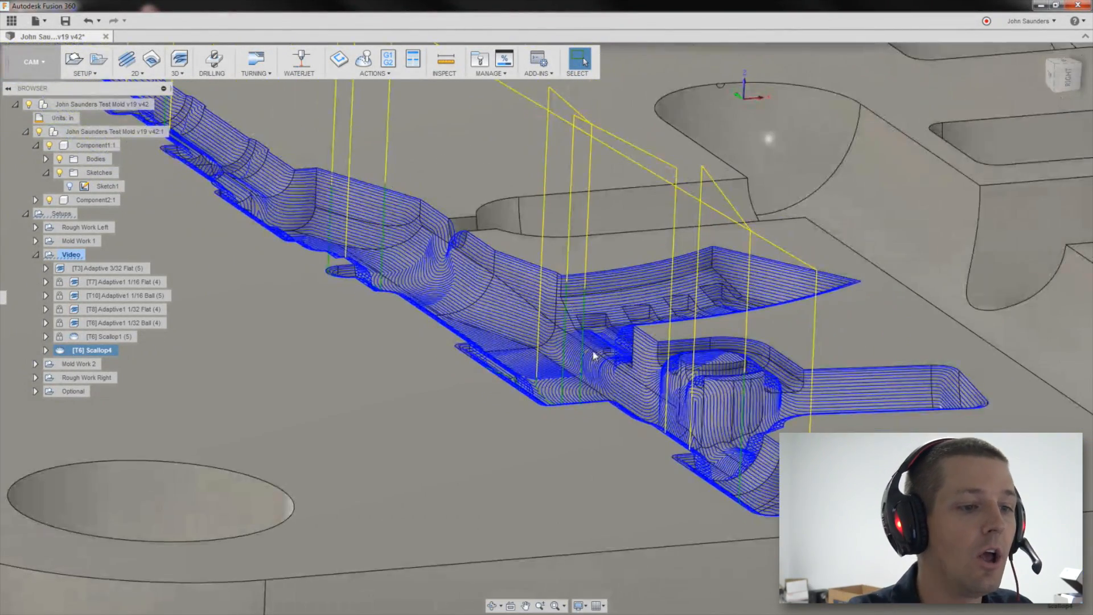
{"action": "middle_click_drag", "start_coordinate": [581, 322], "coordinate": [471, 290]}
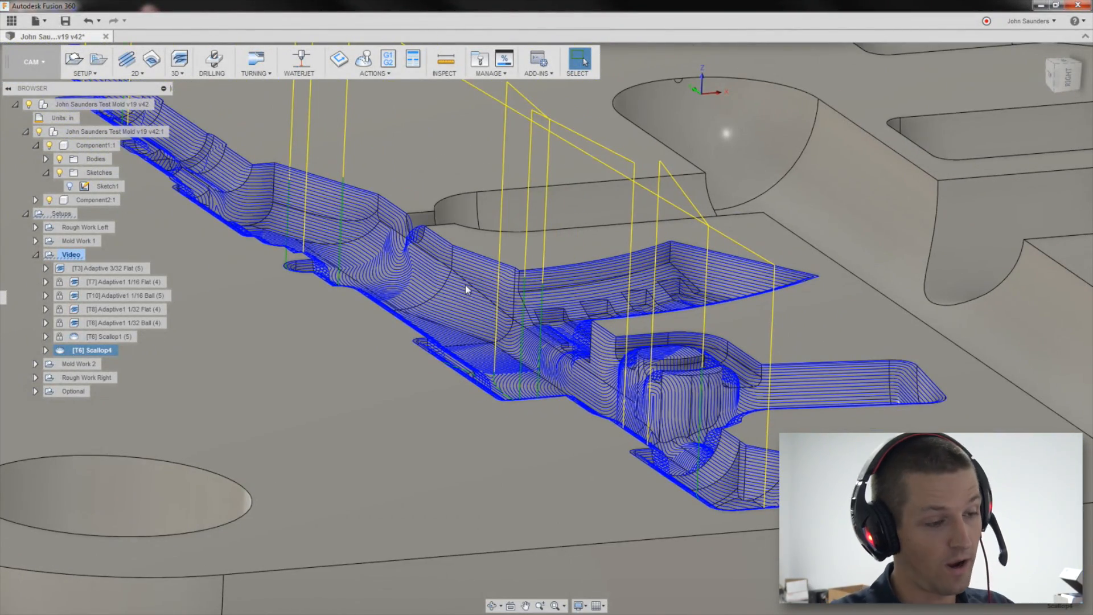
{"action": "scroll", "coordinate": [576, 363], "scroll_direction": "up", "scroll_amount": 2}
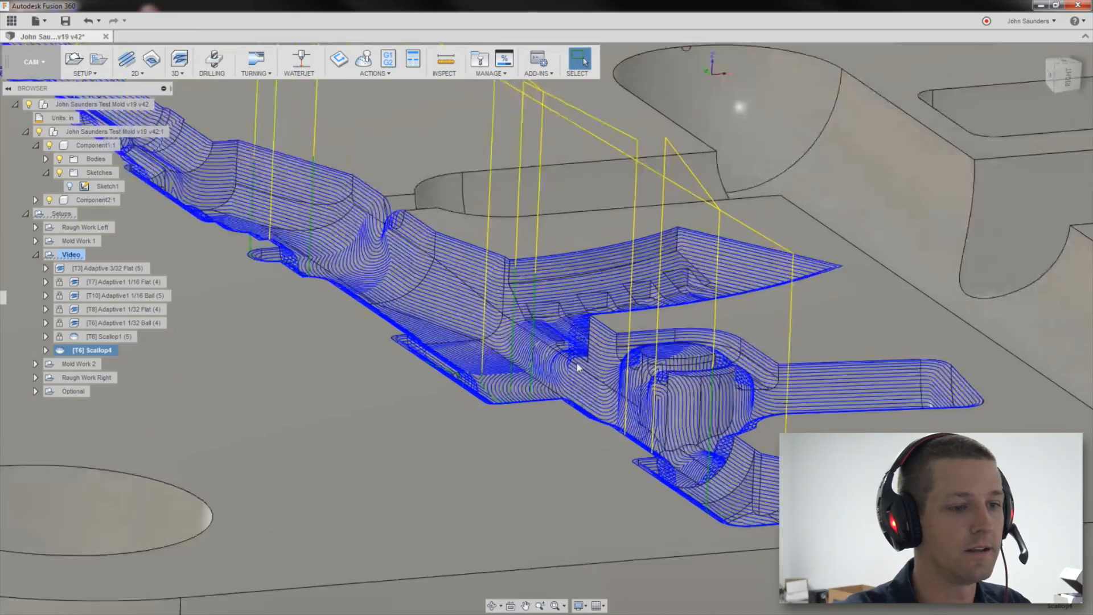
{"action": "scroll", "coordinate": [576, 364], "scroll_direction": "up", "scroll_amount": 5}
{"action": "scroll", "coordinate": [472, 403], "scroll_direction": "up", "scroll_amount": 6}
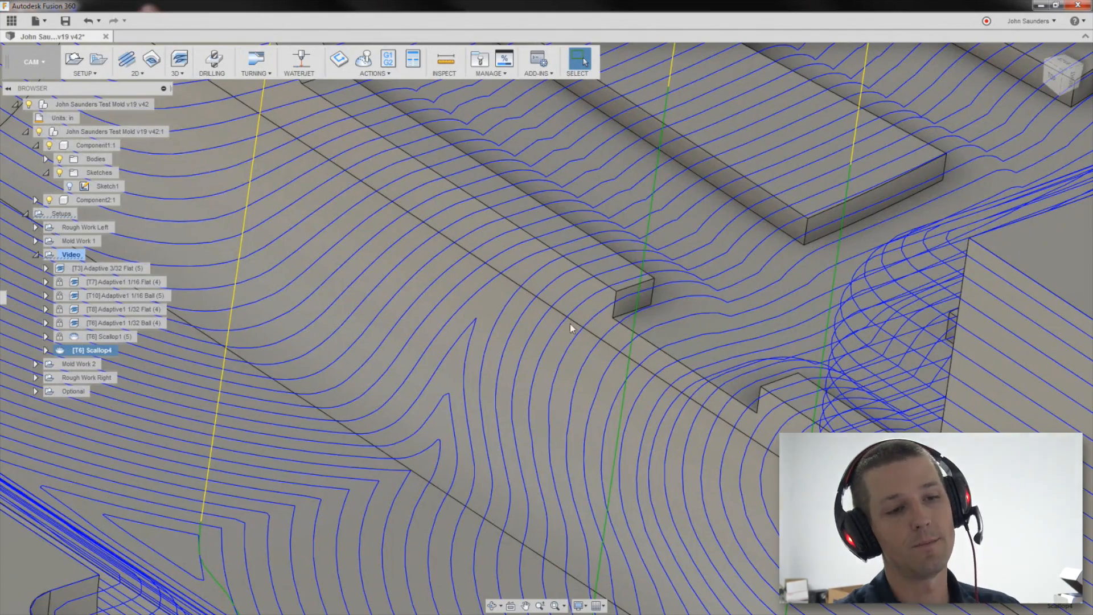
{"action": "scroll", "coordinate": [514, 391], "scroll_direction": "up", "scroll_amount": 5}
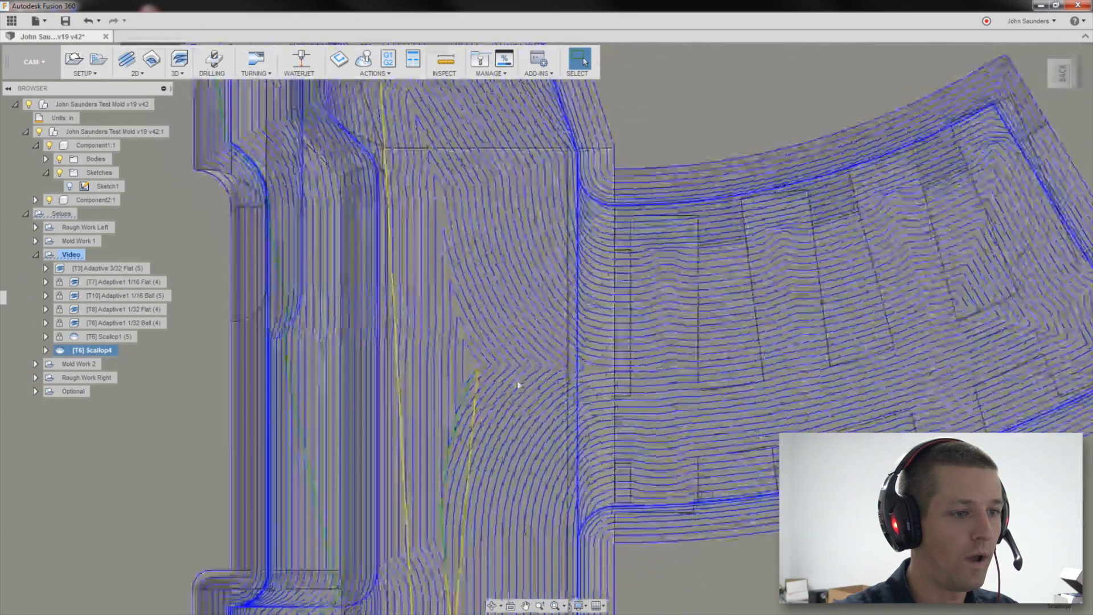
{"action": "scroll", "coordinate": [514, 392], "scroll_direction": "down", "scroll_amount": 4}
{"action": "scroll", "coordinate": [514, 395], "scroll_direction": "down", "scroll_amount": 3}
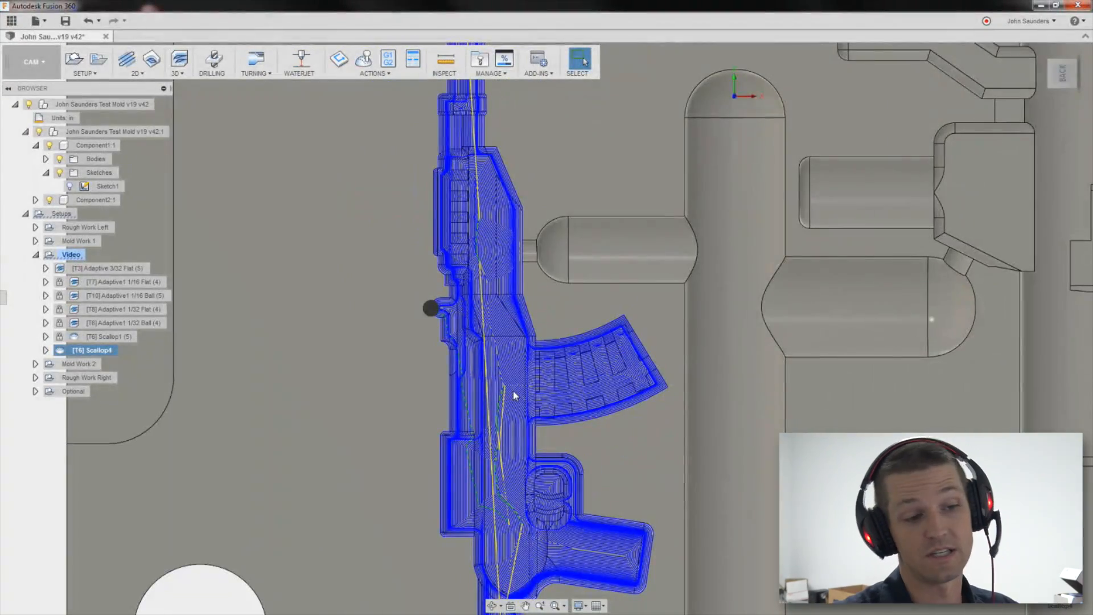
{"action": "middle_click_drag", "start_coordinate": [522, 370], "coordinate": [474, 346]}
{"action": "middle_click_drag", "start_coordinate": [407, 327], "coordinate": [438, 296], "text": "shift"}
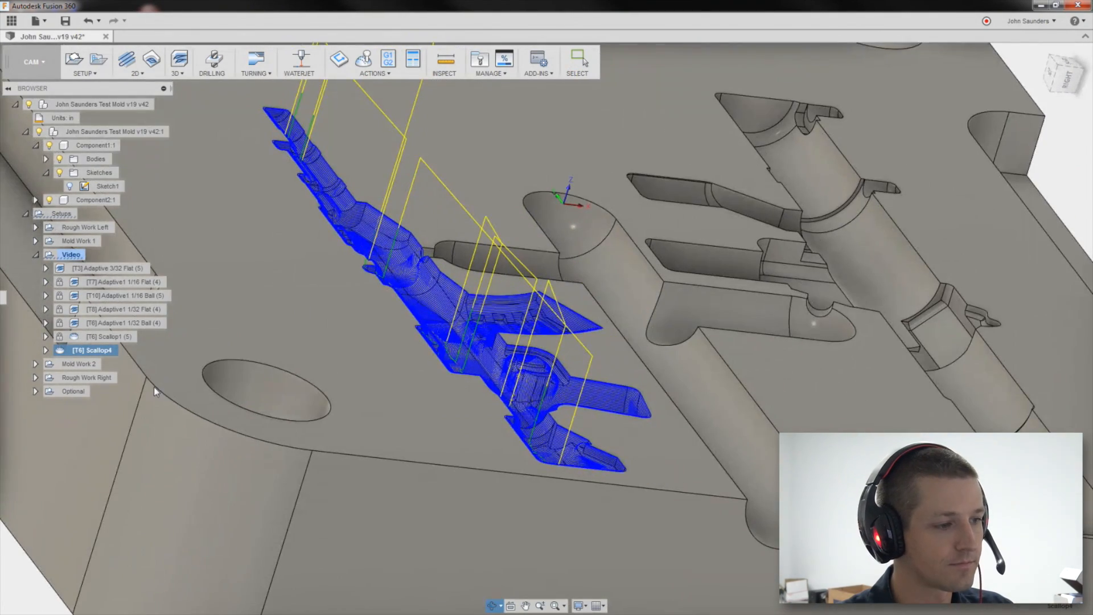
Display the T6 Pencil1 (3) toolpath from the Optional folder and examine its passes close up around the rifle's grip
{"action": "left_click", "coordinate": [34, 392]}
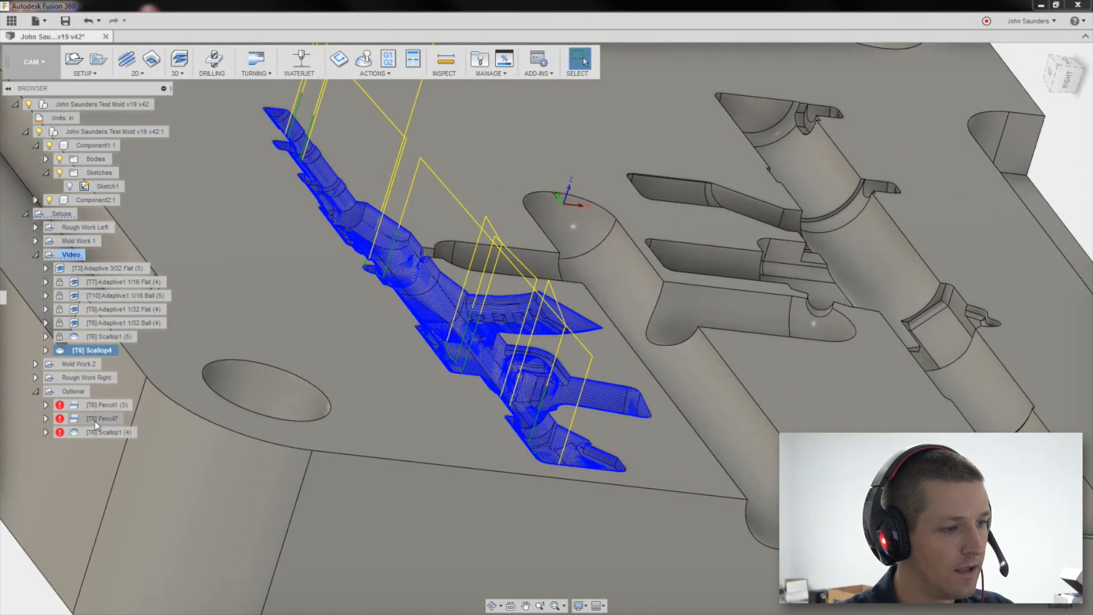
{"action": "left_click", "coordinate": [89, 408]}
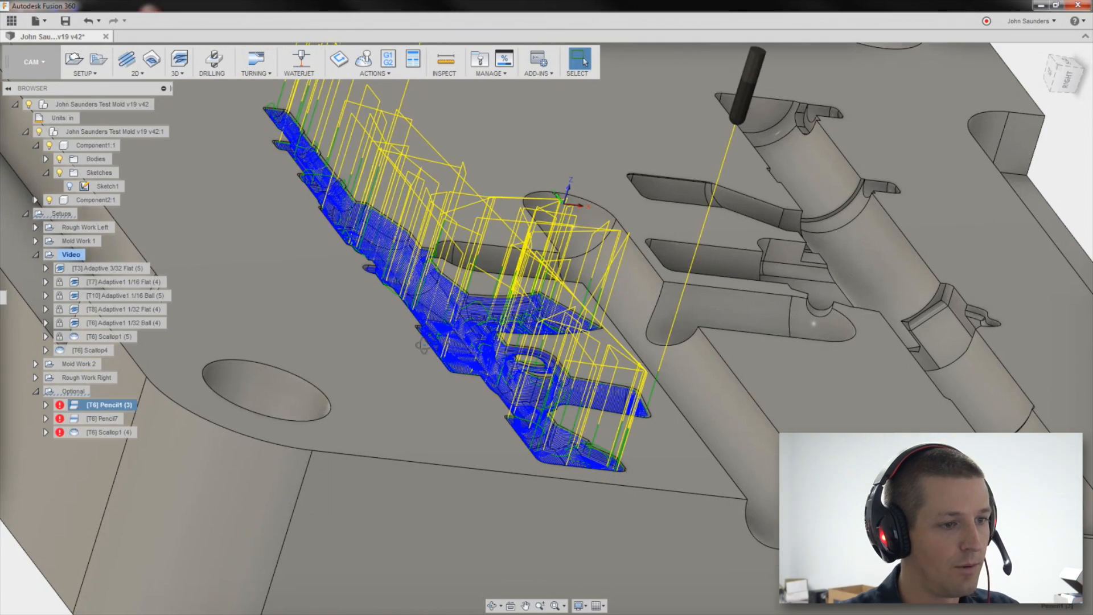
{"action": "middle_click_drag", "start_coordinate": [342, 342], "coordinate": [480, 333], "text": "shift"}
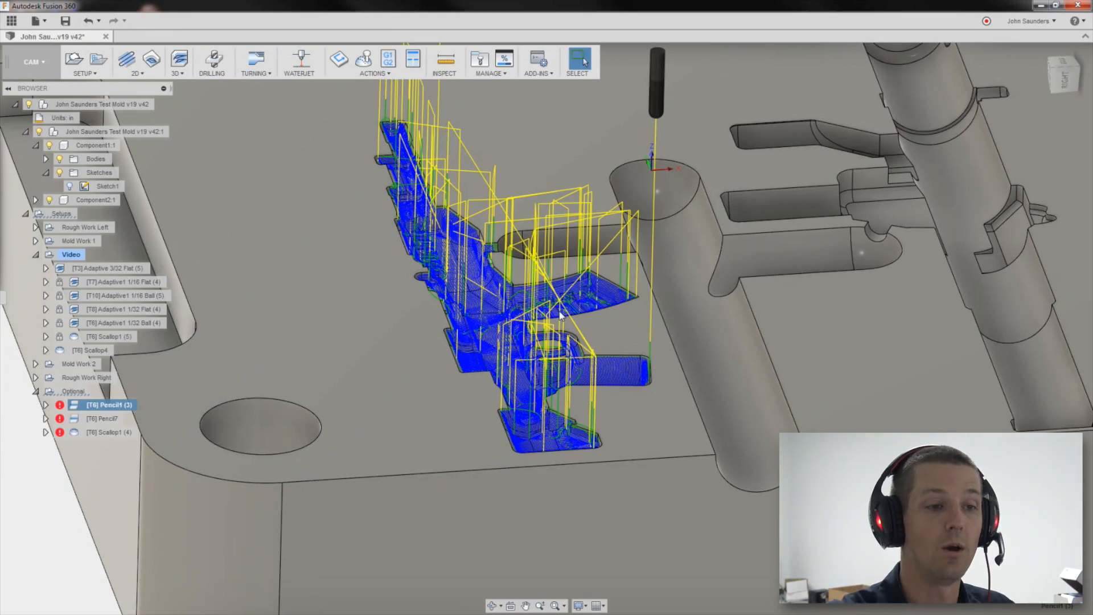
{"action": "scroll", "coordinate": [655, 372], "scroll_direction": "up", "scroll_amount": 10}
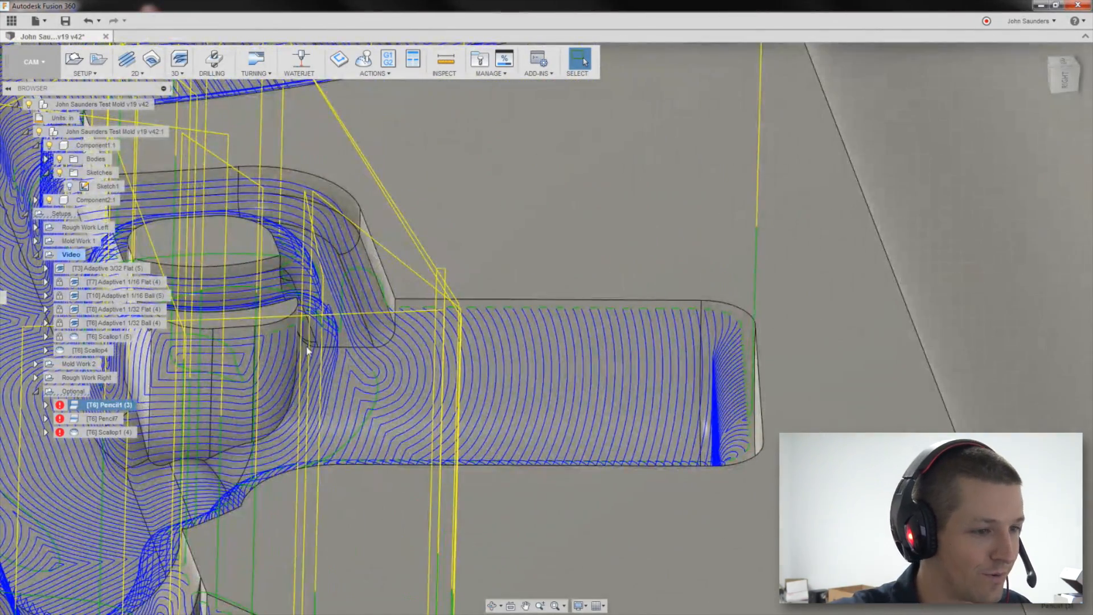
{"action": "middle_click_drag", "start_coordinate": [306, 351], "coordinate": [617, 318]}
{"action": "scroll", "coordinate": [469, 331], "scroll_direction": "up", "scroll_amount": 3}
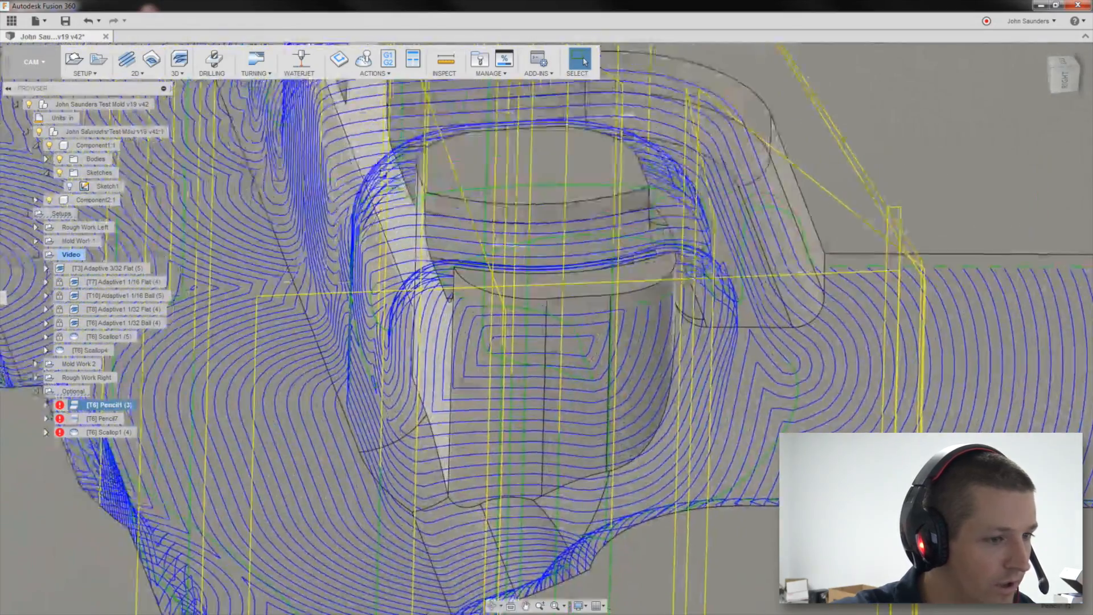
Examine how the T6 Pencil1 (3) passes follow the trigger guard area up close and across the whole rifle cavity
{"action": "middle_click_drag", "start_coordinate": [468, 332], "coordinate": [520, 397], "text": "shift"}
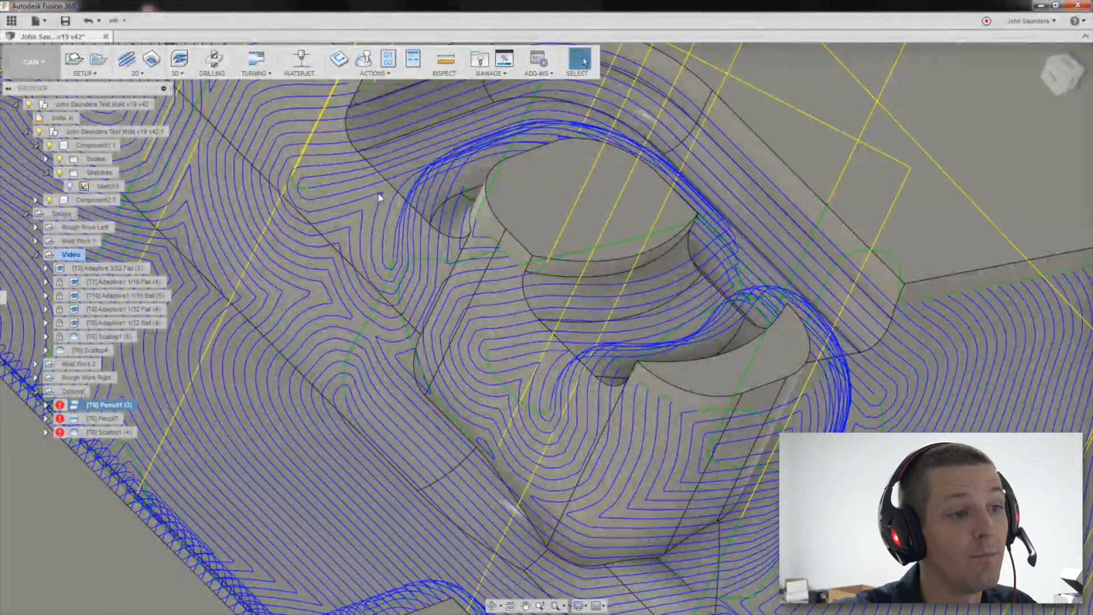
{"action": "scroll", "coordinate": [390, 198], "scroll_direction": "up", "scroll_amount": 4}
{"action": "scroll", "coordinate": [390, 200], "scroll_direction": "up", "scroll_amount": 4}
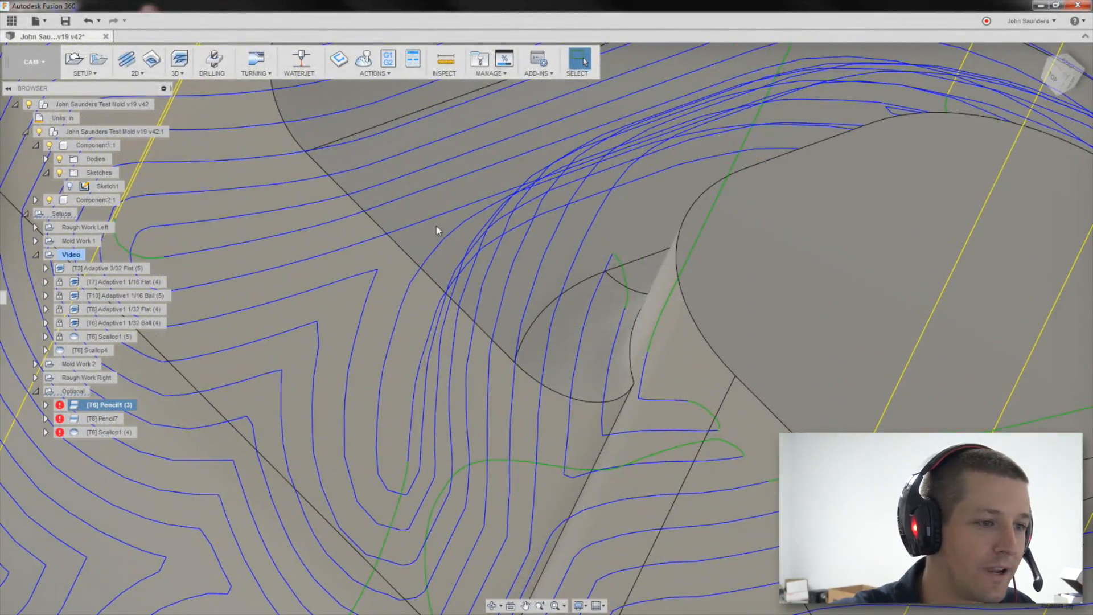
{"action": "scroll", "coordinate": [395, 253], "scroll_direction": "down", "scroll_amount": 10}
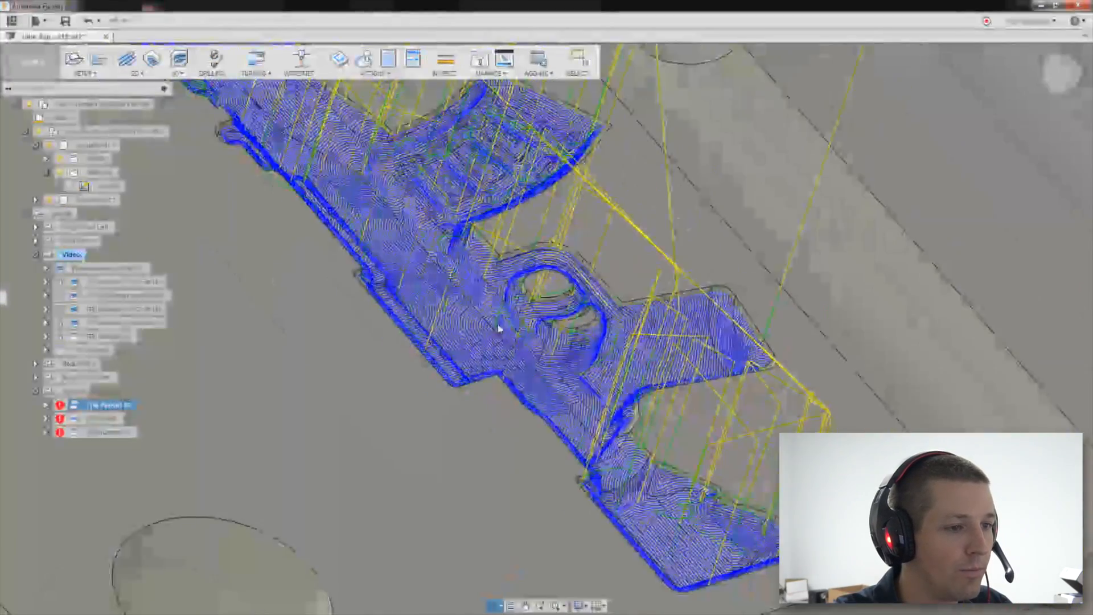
{"action": "middle_click_drag", "start_coordinate": [498, 328], "coordinate": [444, 361], "text": "shift"}
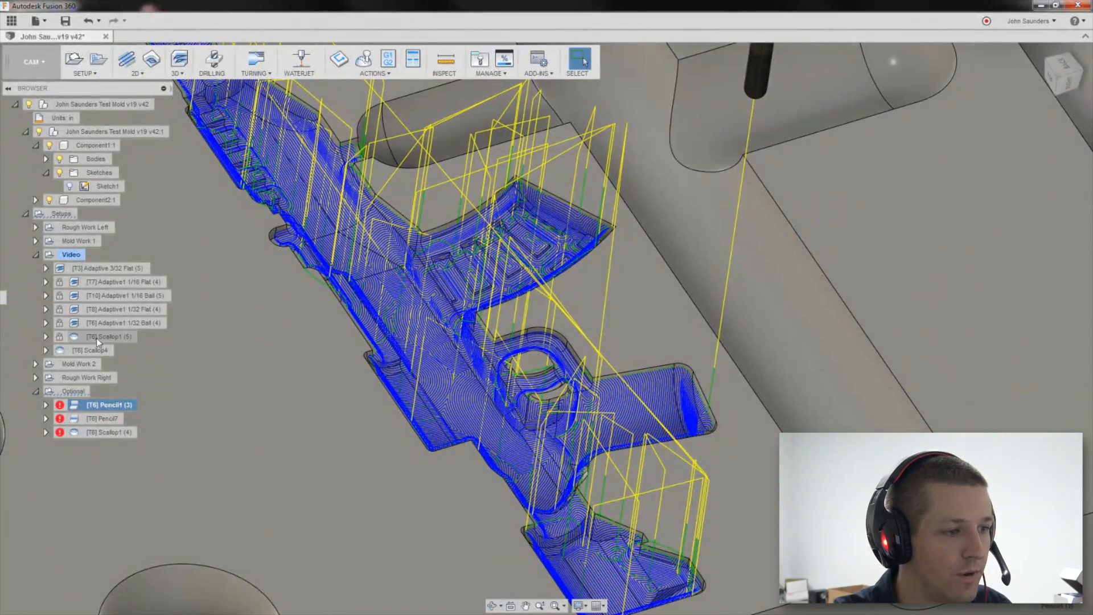
Compare the T6 Scallop1 (5) toolpath with the optional T6 Pencil7 toolpath along the rifle cavity
{"action": "left_click", "coordinate": [98, 342]}
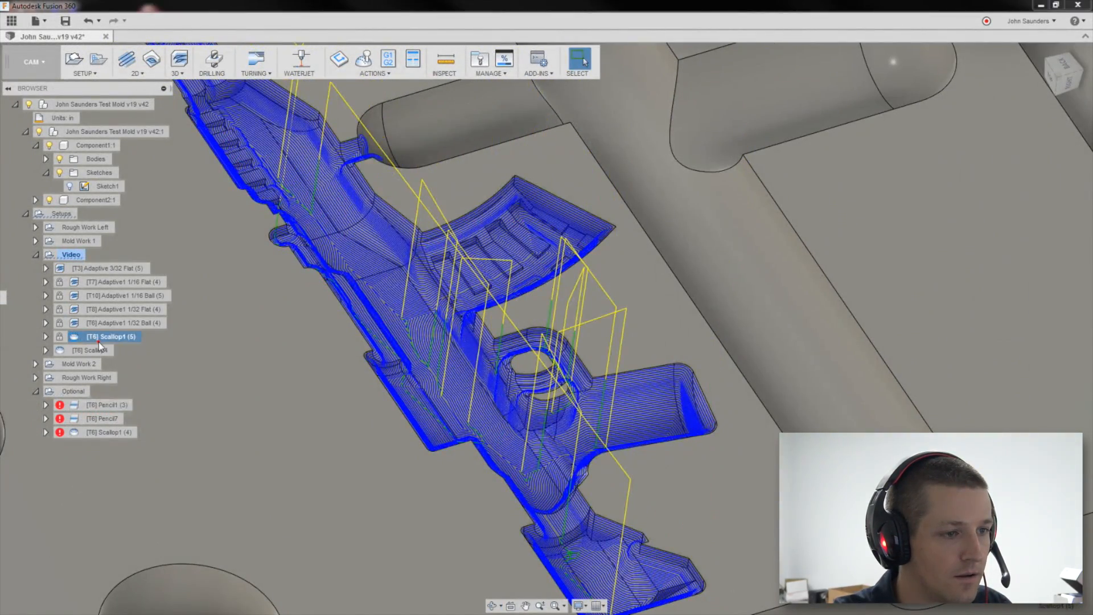
{"action": "left_click", "coordinate": [95, 420]}
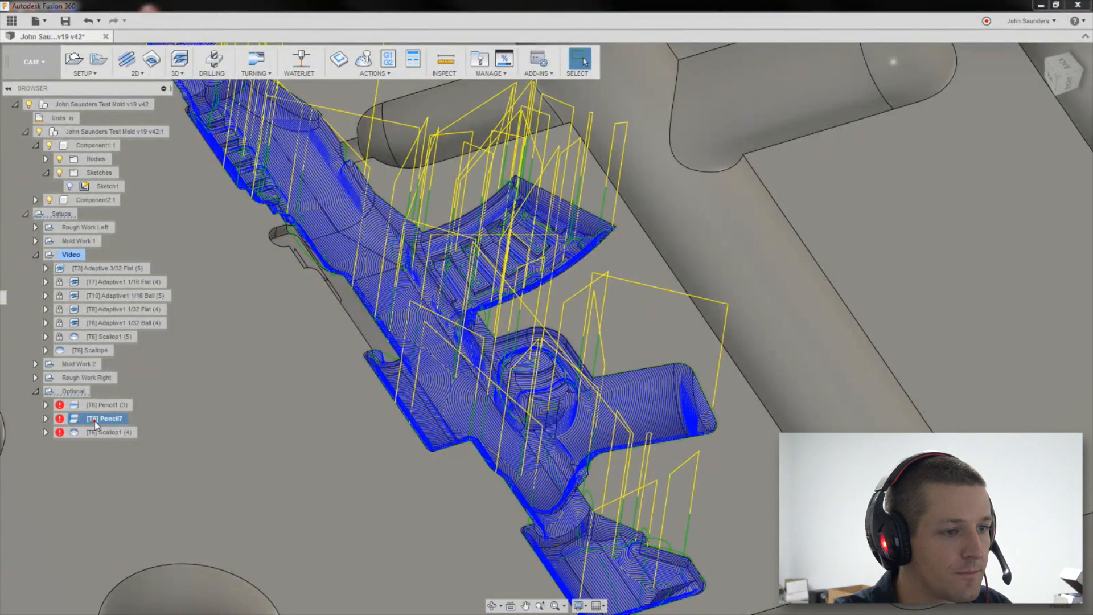
{"action": "left_click", "coordinate": [101, 336]}
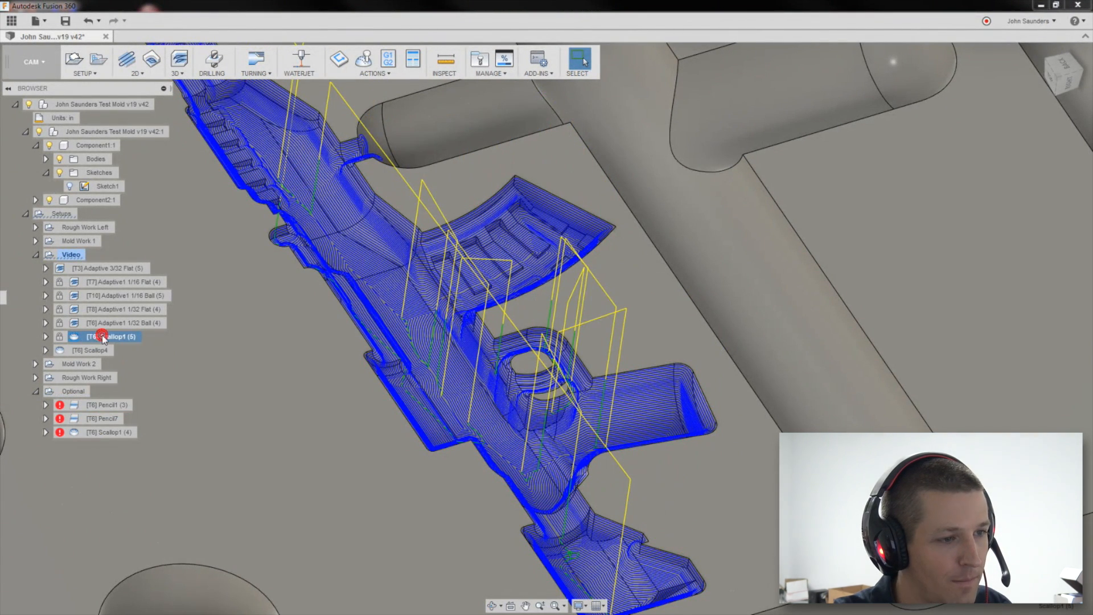
{"action": "left_click", "coordinate": [102, 418]}
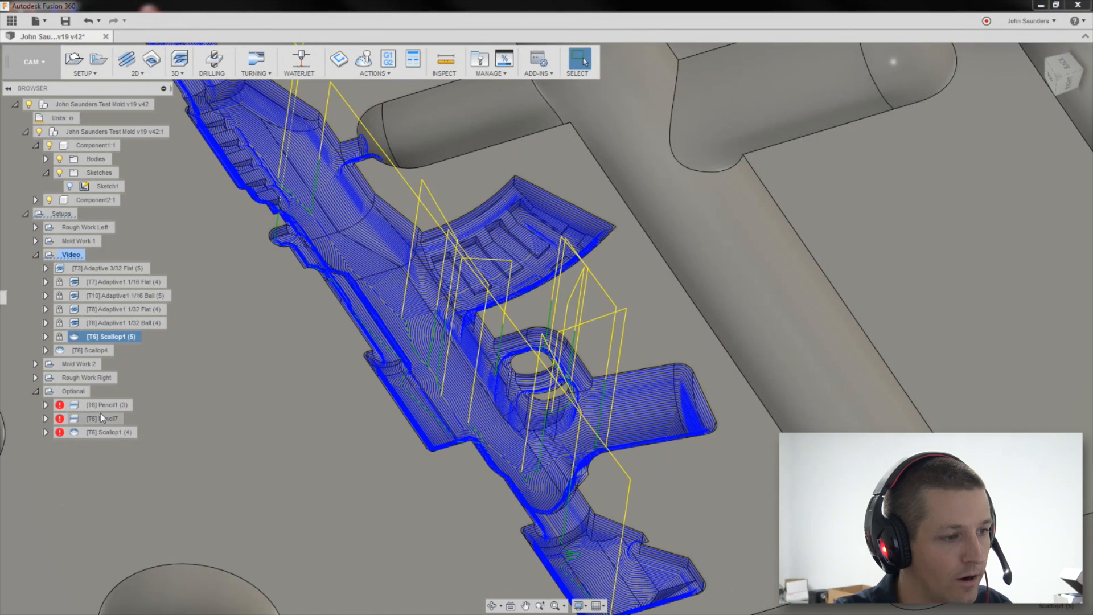
{"action": "middle_click_drag", "start_coordinate": [326, 392], "coordinate": [240, 374], "text": "shift"}
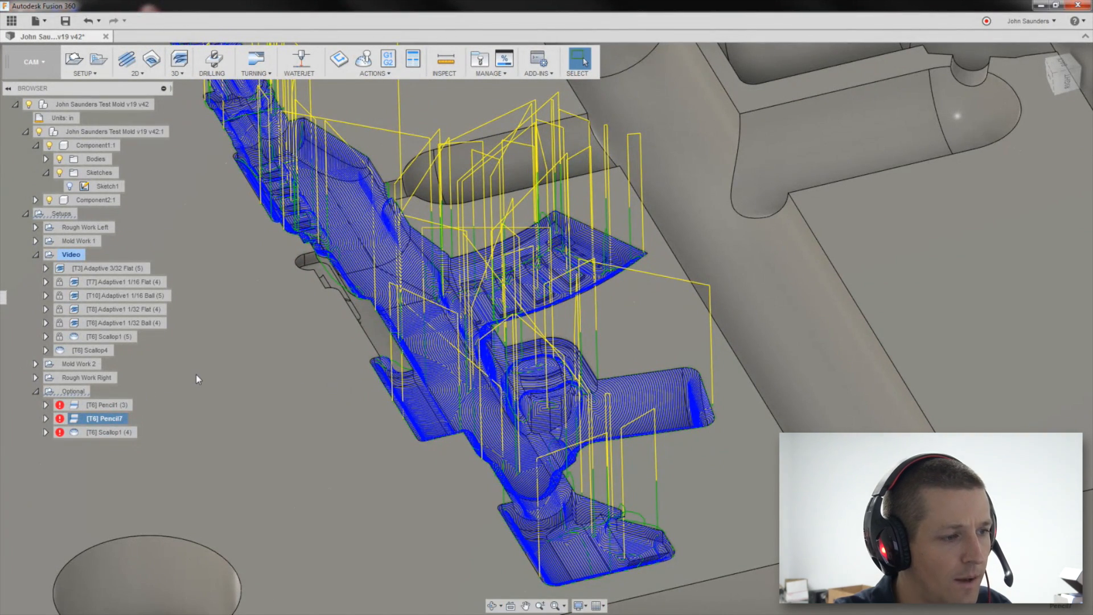
Create a 3D Pencil operation in the Video setup with the 1/32 in ball tool, using the rifle cavity's outline edges as the machining boundary
{"action": "left_click", "coordinate": [70, 255]}
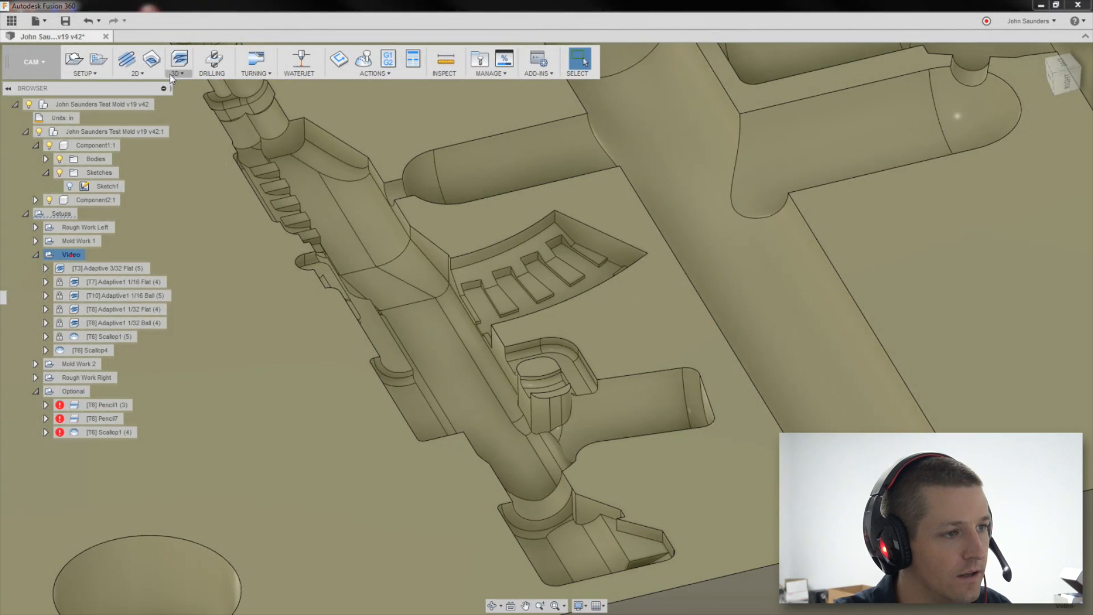
{"action": "left_click", "coordinate": [177, 73]}
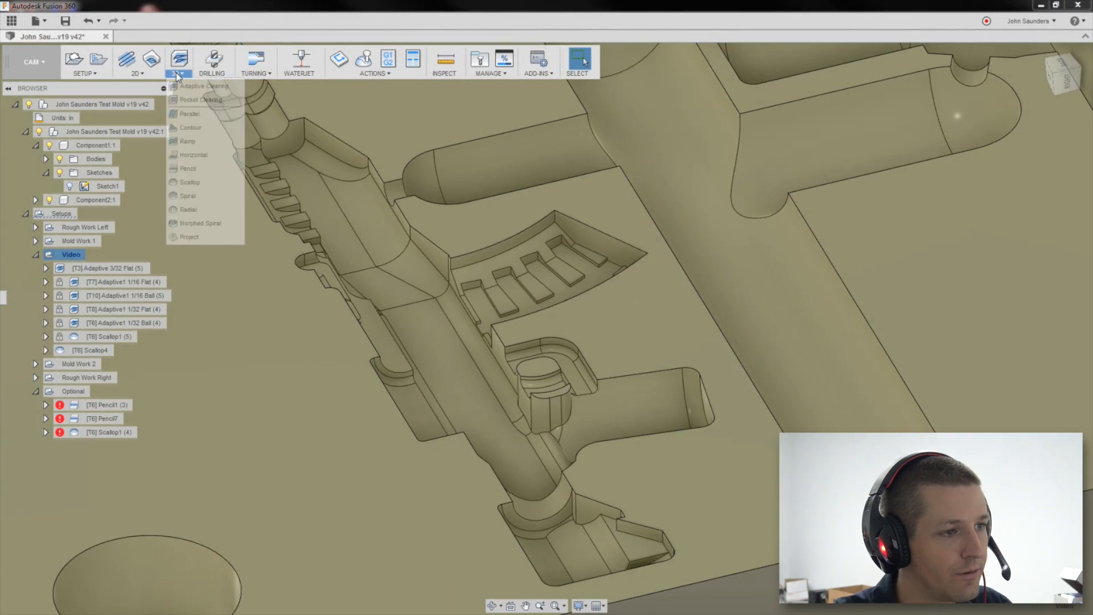
{"action": "left_click", "coordinate": [197, 168]}
{"action": "left_click", "coordinate": [1085, 56]}
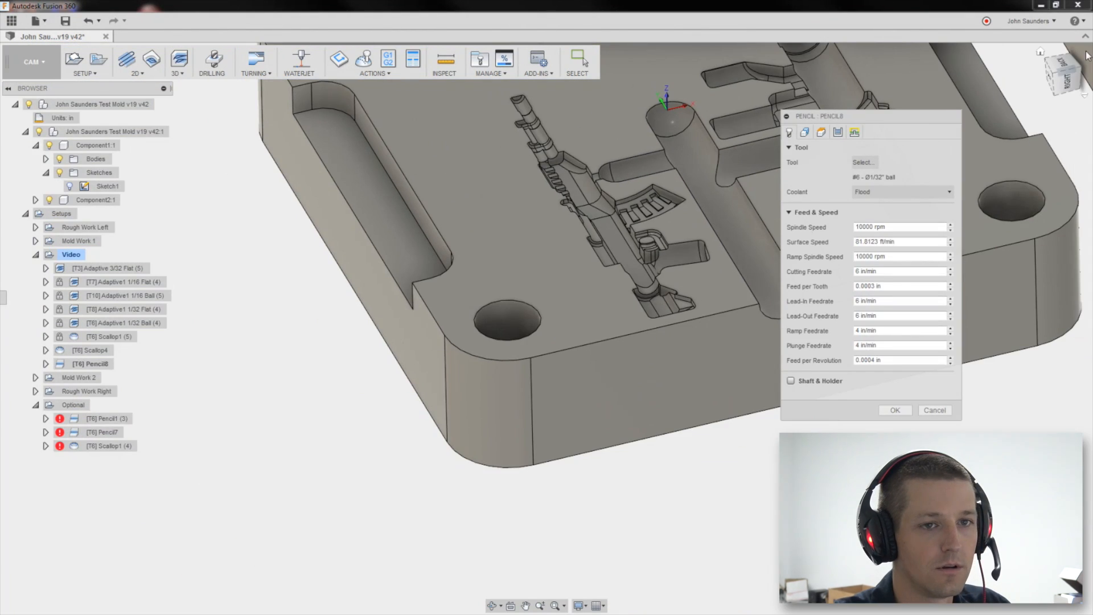
{"action": "left_click", "coordinate": [1060, 67]}
{"action": "left_click", "coordinate": [806, 132]}
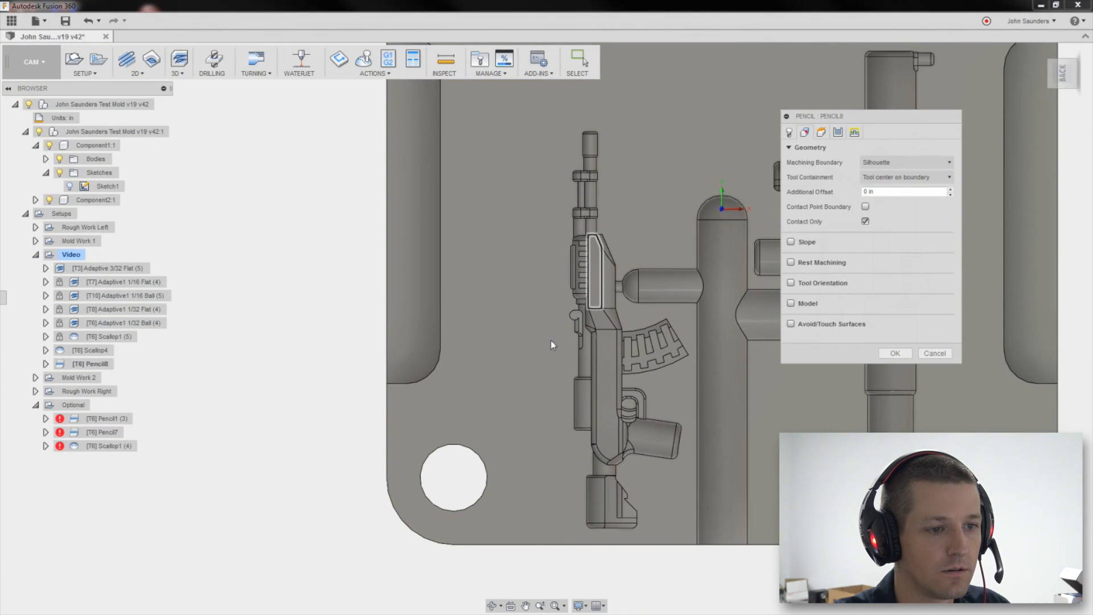
{"action": "left_click", "coordinate": [655, 371]}
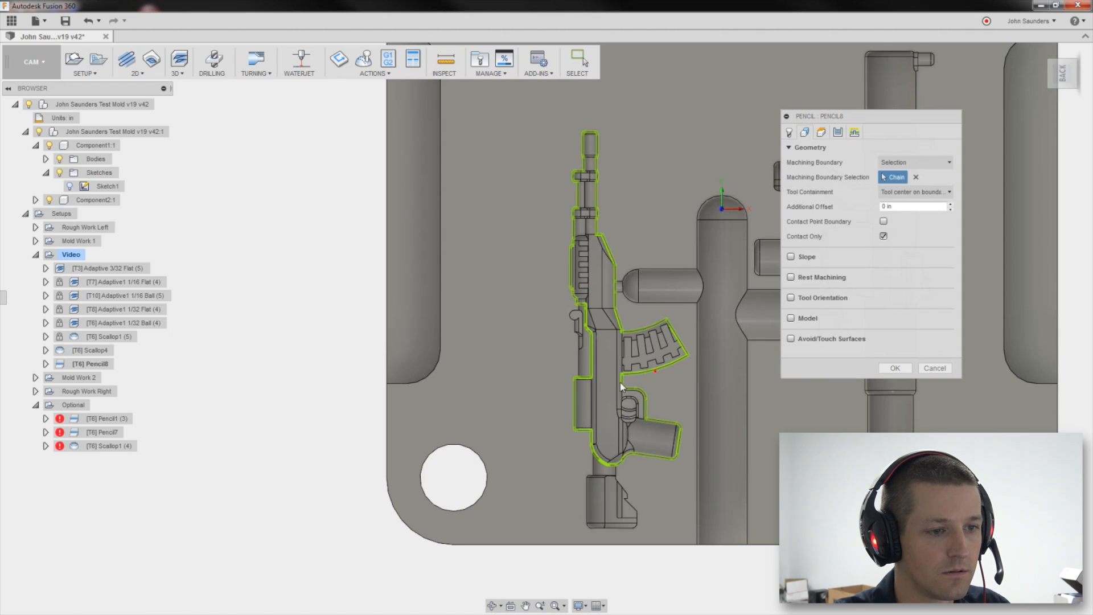
{"action": "left_click", "coordinate": [580, 365]}
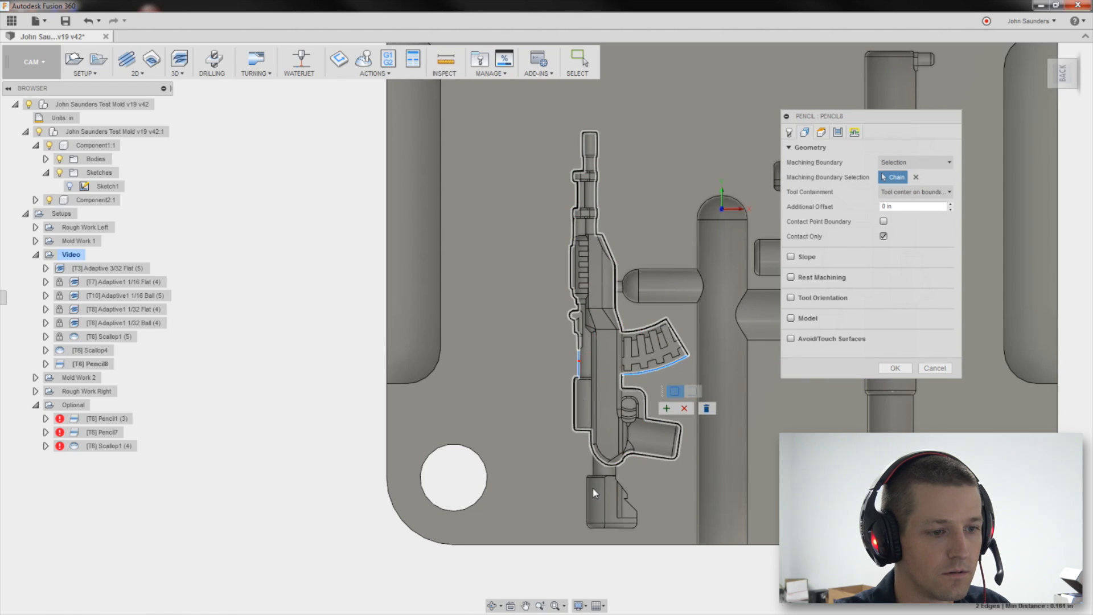
{"action": "left_click", "coordinate": [586, 491]}
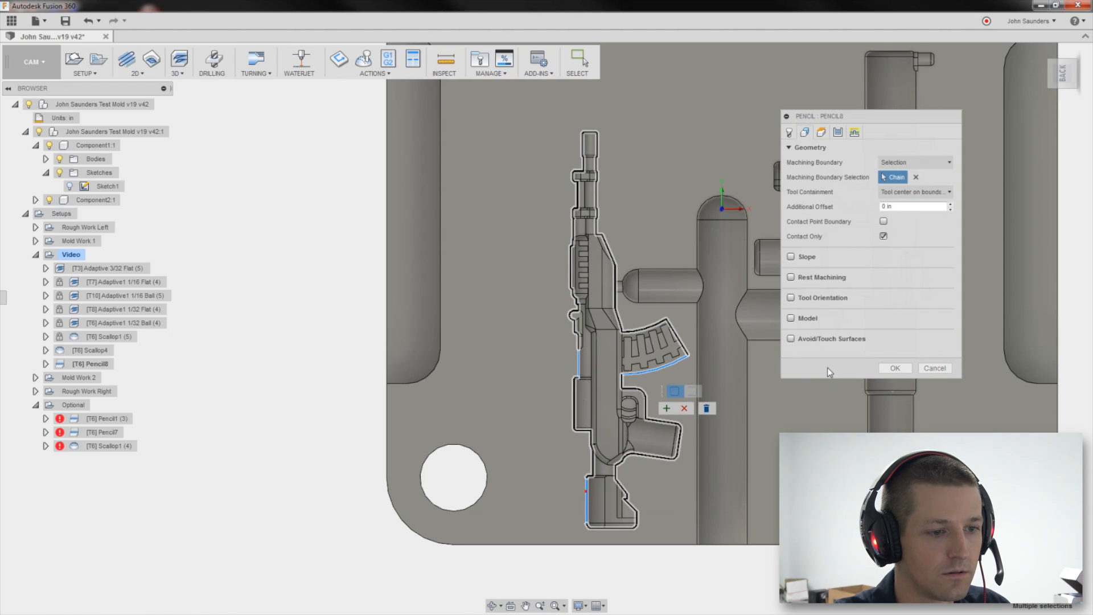
{"action": "left_click", "coordinate": [822, 132]}
{"action": "left_click", "coordinate": [838, 132]}
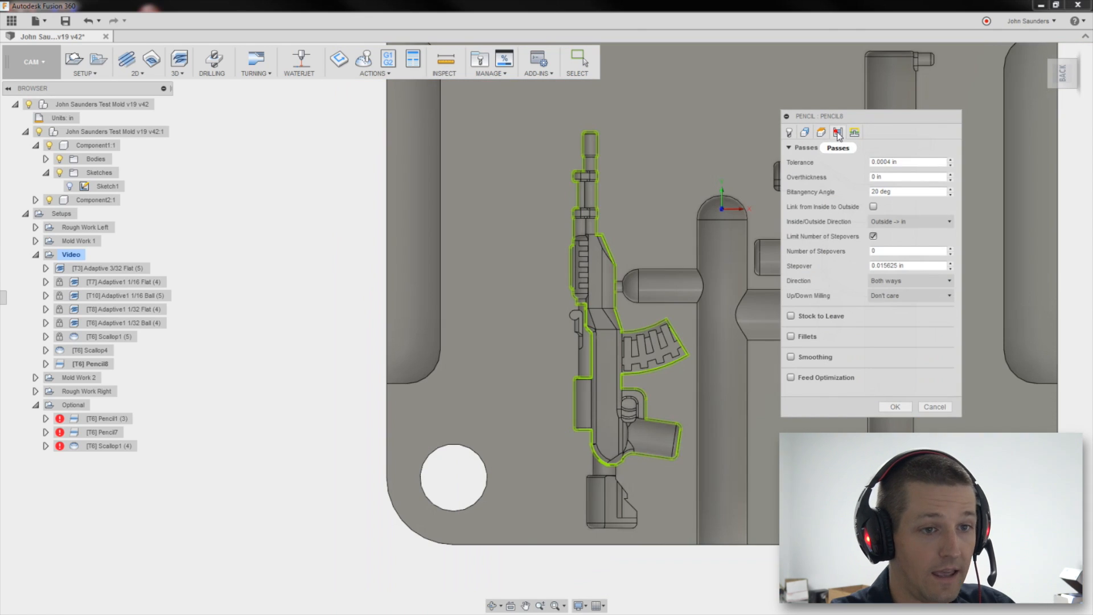
{"action": "left_click", "coordinate": [896, 407]}
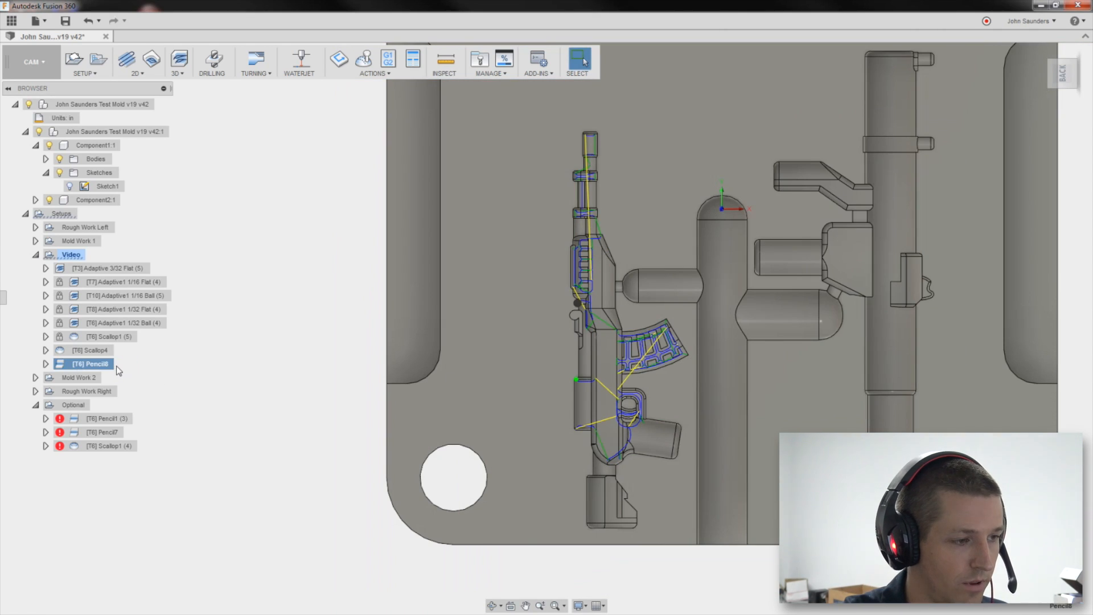
Examine the T6 Pencil8 passes close up around the rifle's magazine, trigger guard and body
{"action": "middle_click_drag", "start_coordinate": [192, 597], "coordinate": [245, 410], "text": "shift"}
{"action": "scroll", "coordinate": [614, 350], "scroll_direction": "up", "scroll_amount": 3}
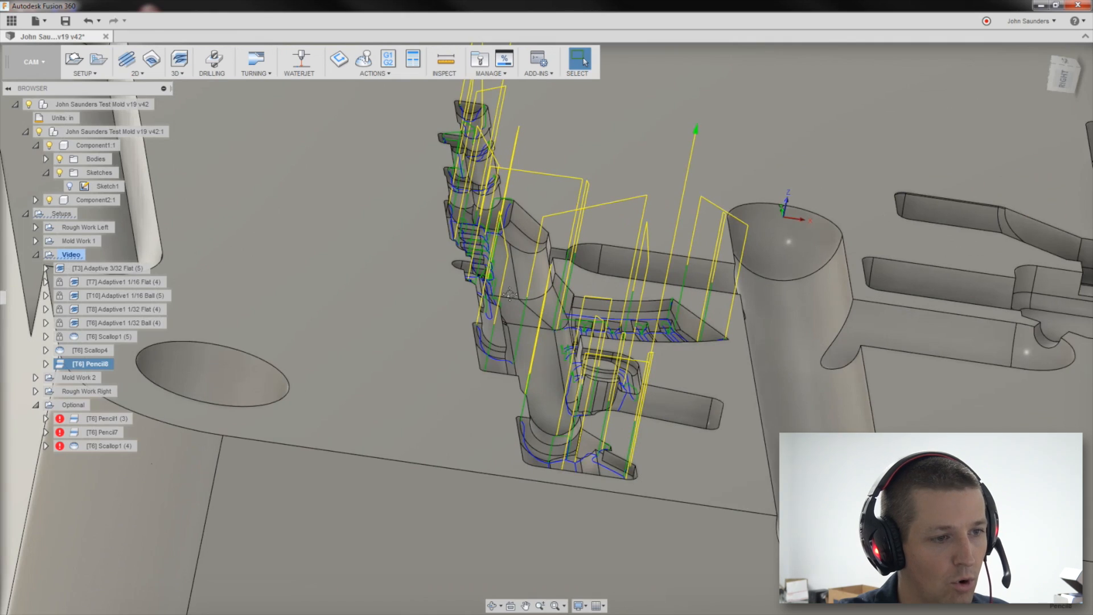
{"action": "middle_click_drag", "start_coordinate": [510, 294], "coordinate": [471, 327], "text": "shift"}
{"action": "scroll", "coordinate": [471, 327], "scroll_direction": "up", "scroll_amount": 3}
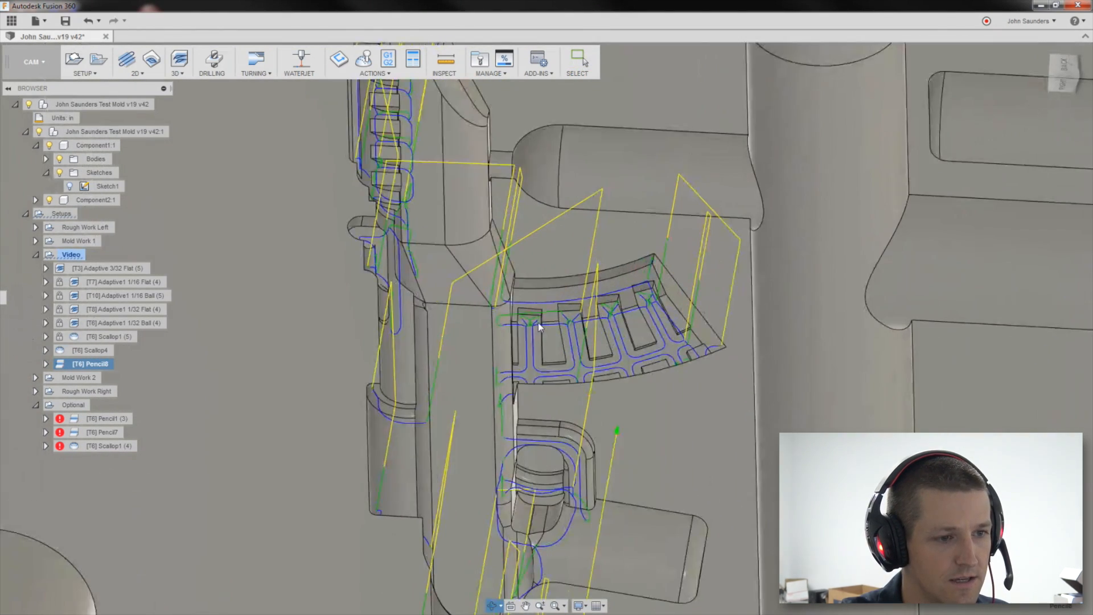
{"action": "middle_click_drag", "start_coordinate": [539, 325], "coordinate": [550, 414], "text": "shift"}
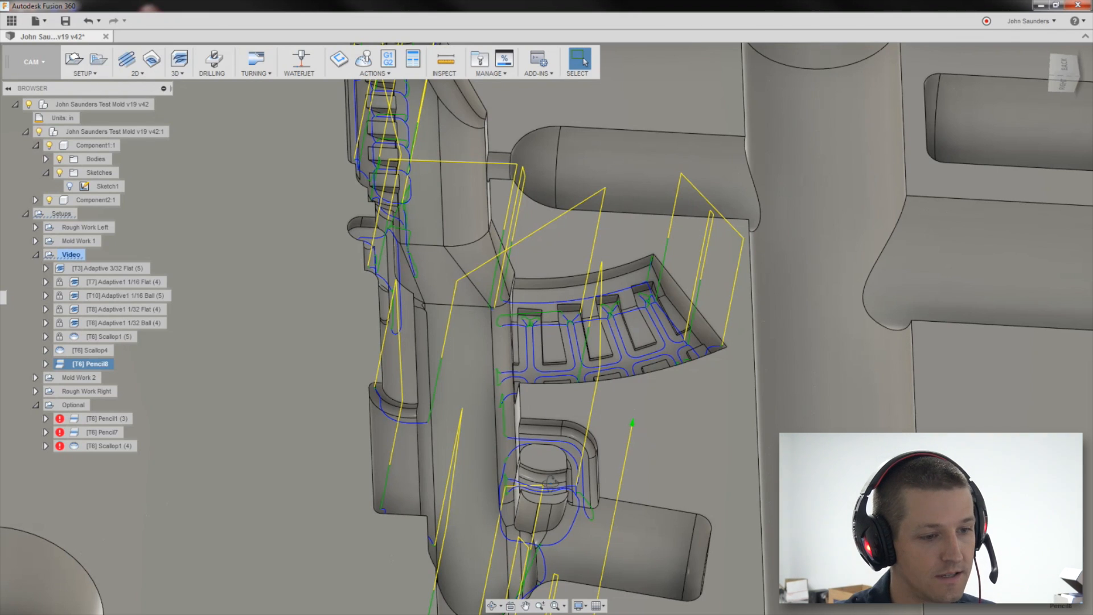
{"action": "scroll", "coordinate": [522, 437], "scroll_direction": "up", "scroll_amount": 2}
{"action": "middle_click_drag", "start_coordinate": [556, 451], "coordinate": [454, 288], "text": "shift"}
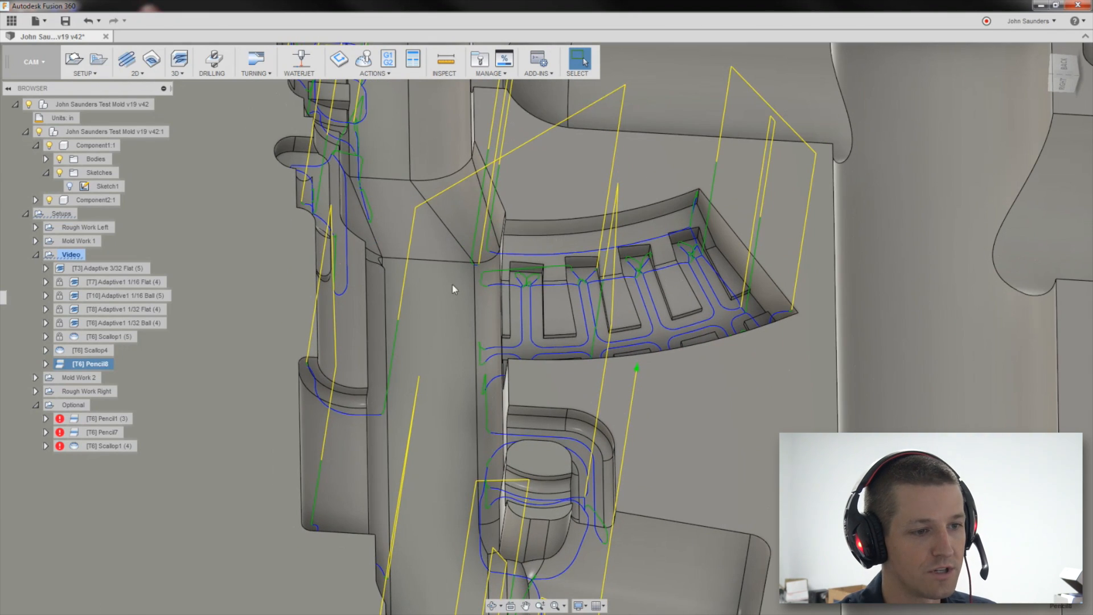
Edit the T6 Pencil8 operation with a stepover of 0.003 in and 100 stepovers, and regenerate it
{"action": "right_click", "coordinate": [93, 365]}
{"action": "left_click", "coordinate": [111, 369]}
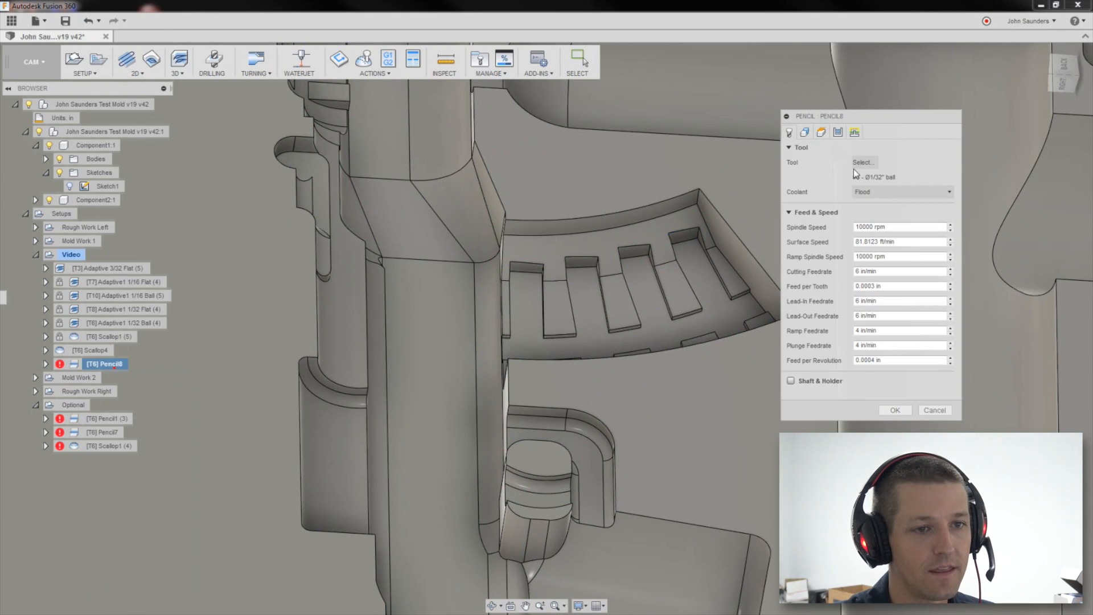
{"action": "left_click", "coordinate": [839, 133]}
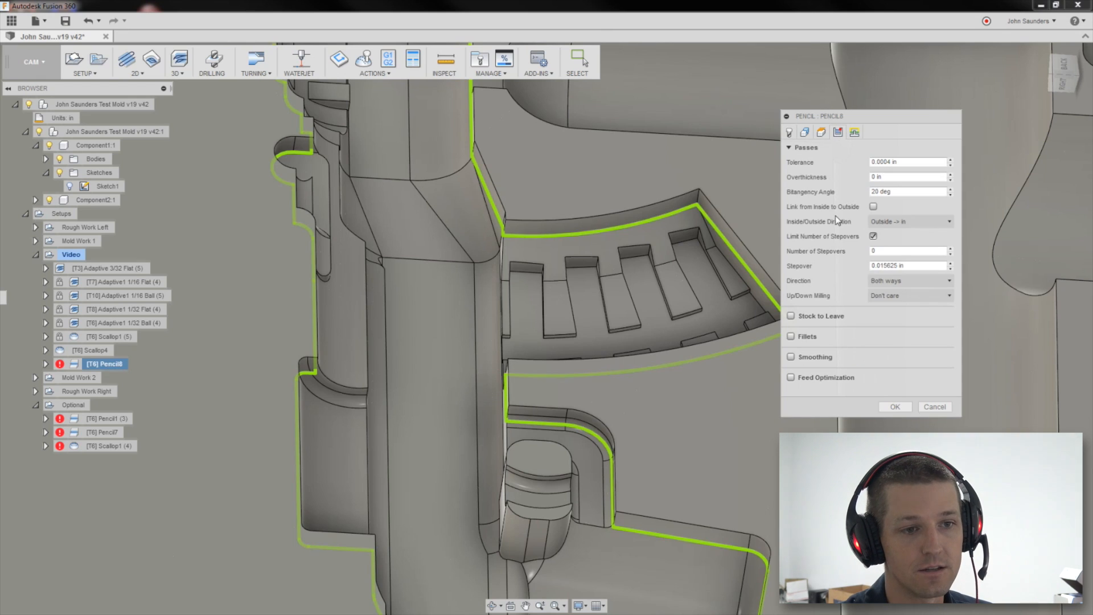
{"action": "triple_click", "coordinate": [877, 265]}
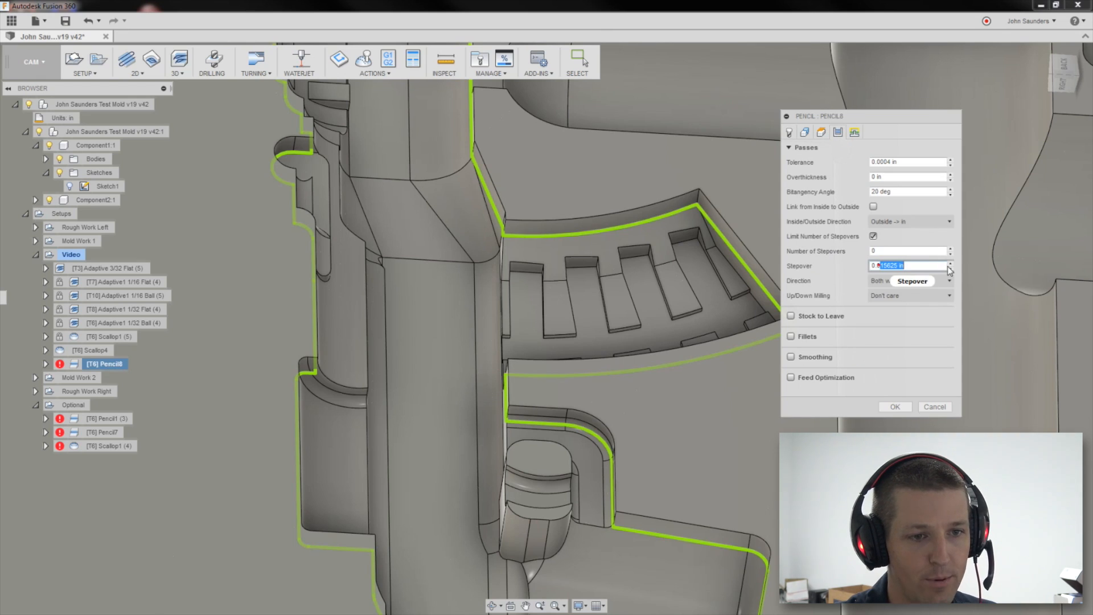
{"action": "type", "text": "0.003"}
{"action": "left_click", "coordinate": [897, 251]}
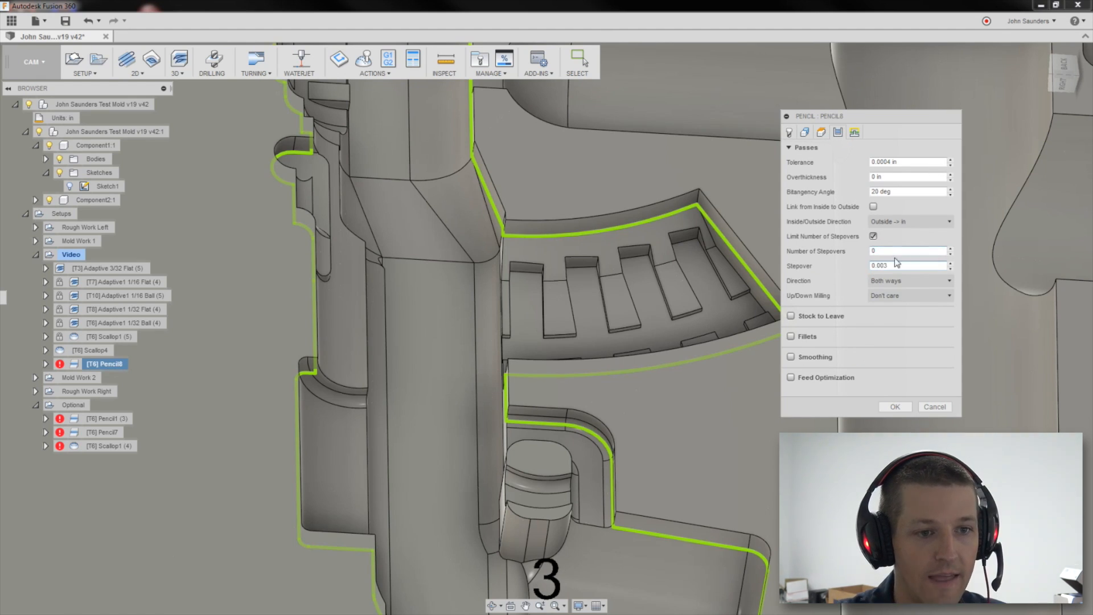
{"action": "type", "text": "100"}
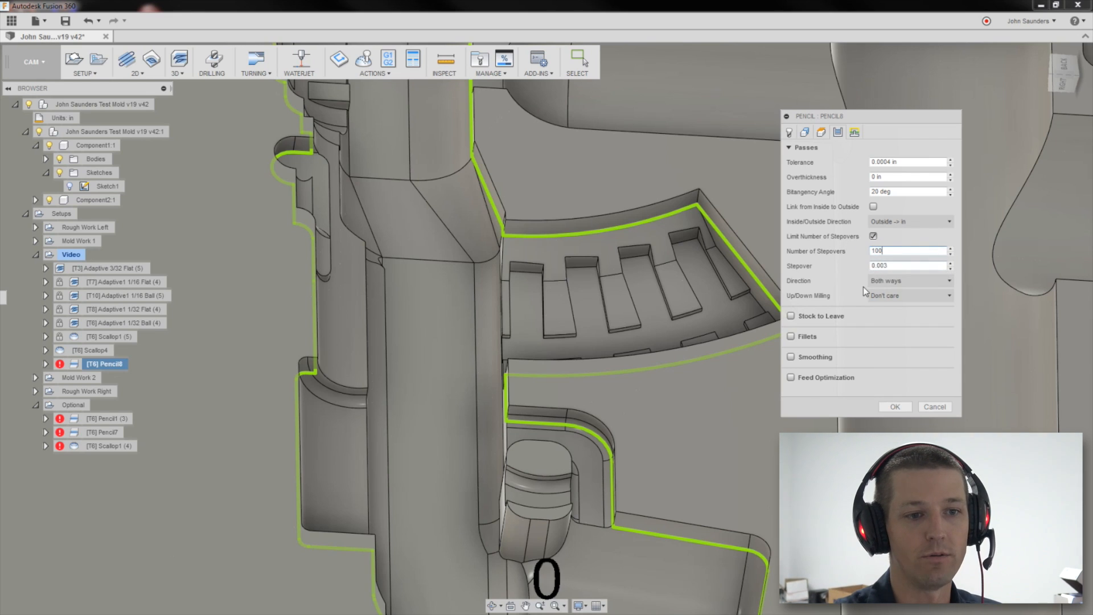
{"action": "left_click", "coordinate": [896, 410]}
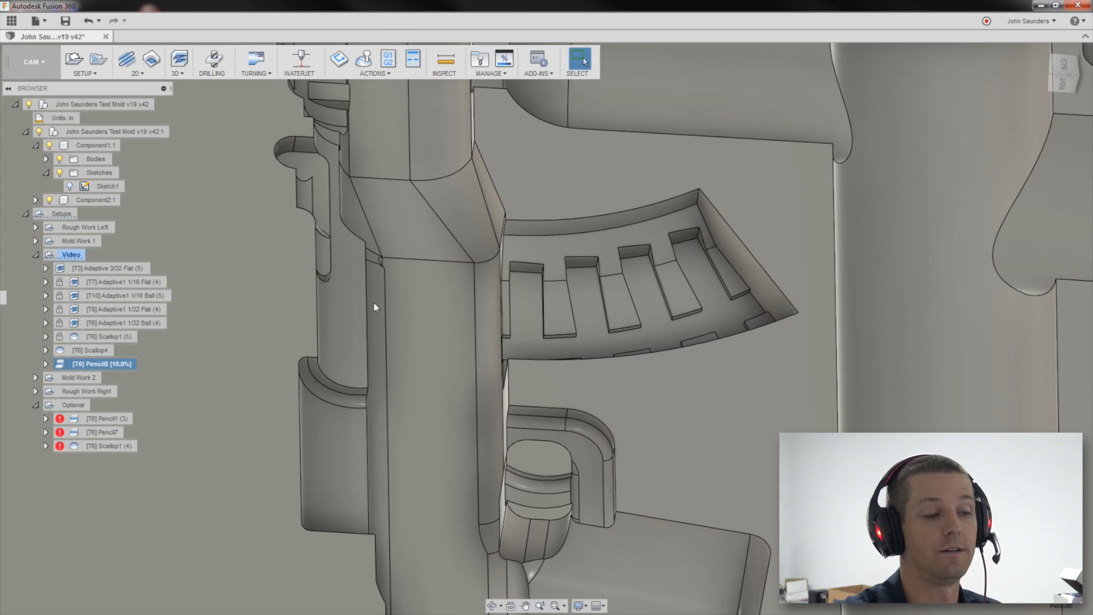
Examine the regenerated T6 Pencil8 passes over the rifle cavity, close up at the magazine and grip and from farther away
{"action": "scroll", "coordinate": [373, 303], "scroll_direction": "down", "scroll_amount": 5}
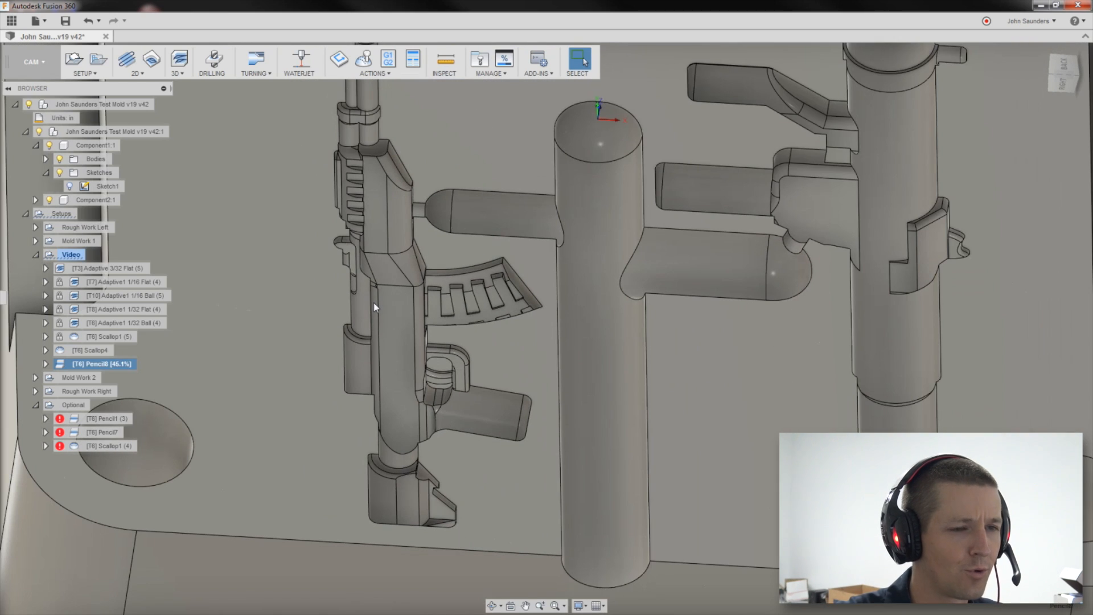
{"action": "mouse_move", "coordinate": [376, 272]}
{"action": "middle_mouse_down", "text": "shift"}
{"action": "mouse_move", "coordinate": [368, 297]}
{"action": "mouse_move", "coordinate": [387, 322]}
{"action": "mouse_move", "coordinate": [444, 313]}
{"action": "middle_mouse_up", "text": "shift"}
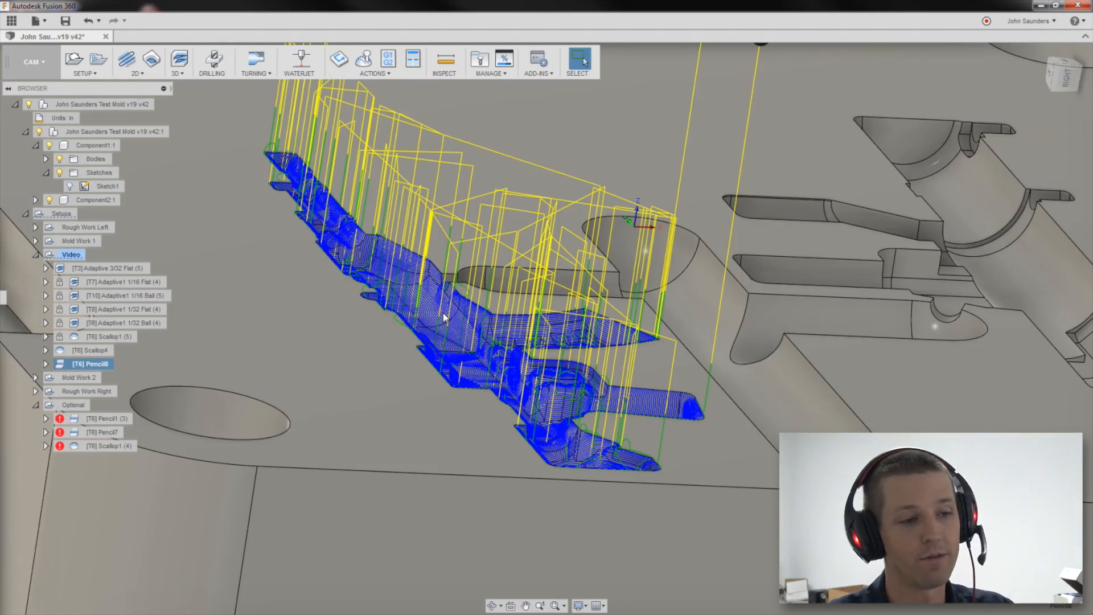
{"action": "middle_click_drag", "start_coordinate": [613, 362], "coordinate": [333, 365], "text": "shift"}
{"action": "scroll", "coordinate": [584, 377], "scroll_direction": "up", "scroll_amount": 5}
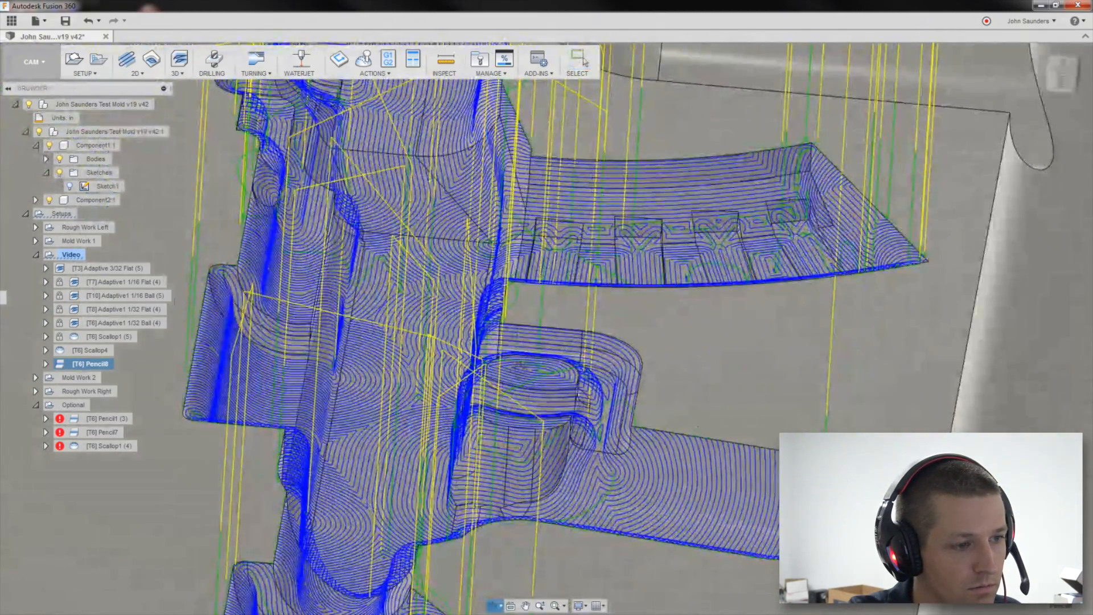
{"action": "scroll", "coordinate": [333, 366], "scroll_direction": "down", "scroll_amount": 10}
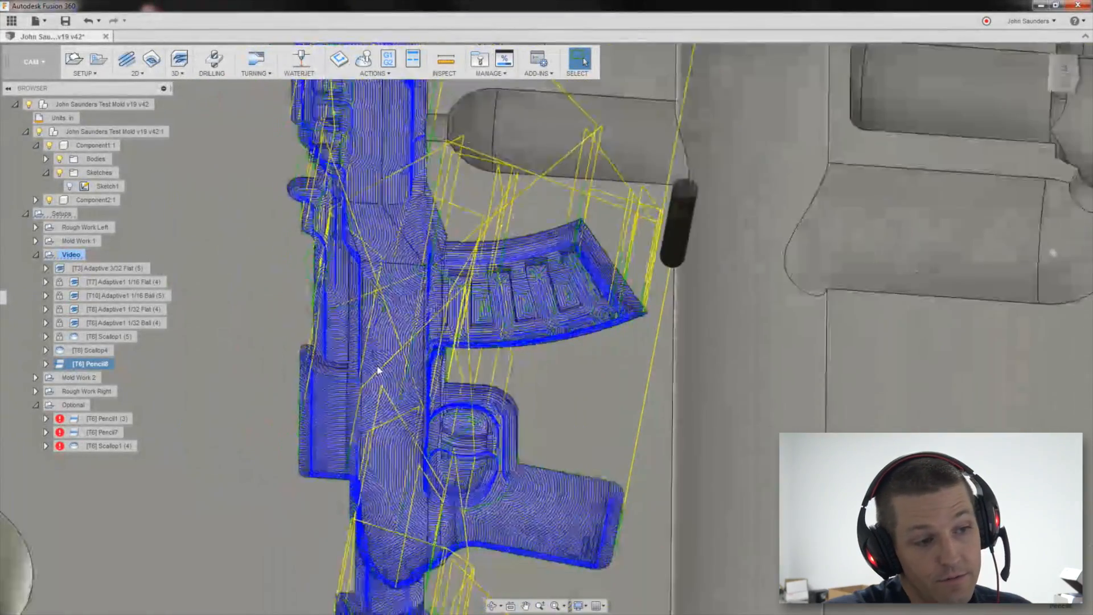
{"action": "scroll", "coordinate": [360, 347], "scroll_direction": "down", "scroll_amount": 3}
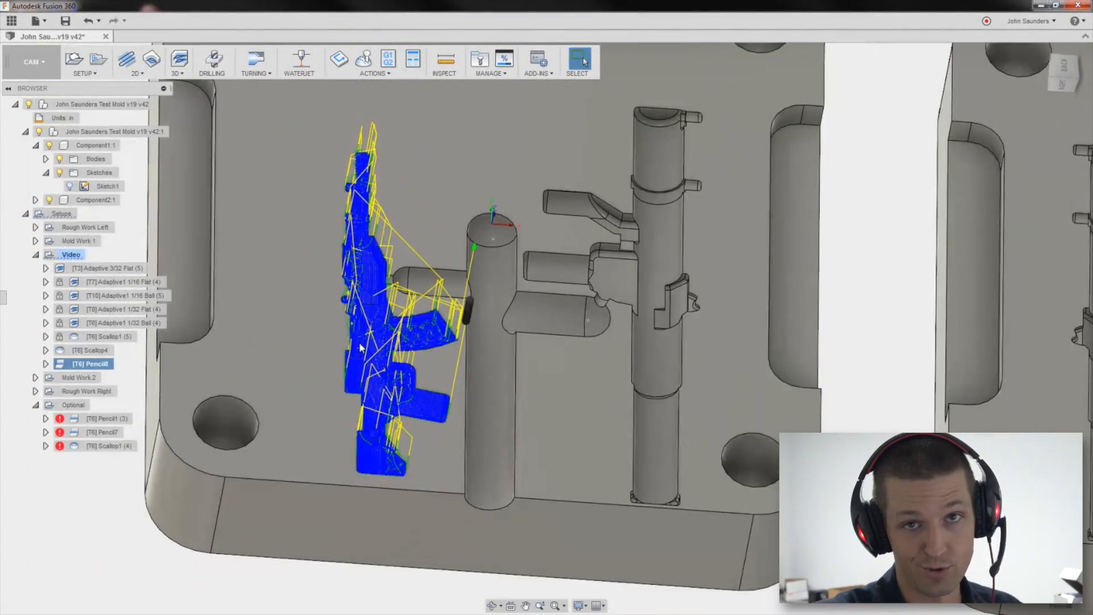
{"action": "middle_click_drag", "start_coordinate": [367, 323], "coordinate": [243, 312], "text": "shift"}
Review the Mold Work 2 setup with its T3 Adaptive 3/32 Flat (4) toolpath, and view both mold halves with the Mold Work 1 and 2 setups selected
{"action": "left_click", "coordinate": [35, 254]}
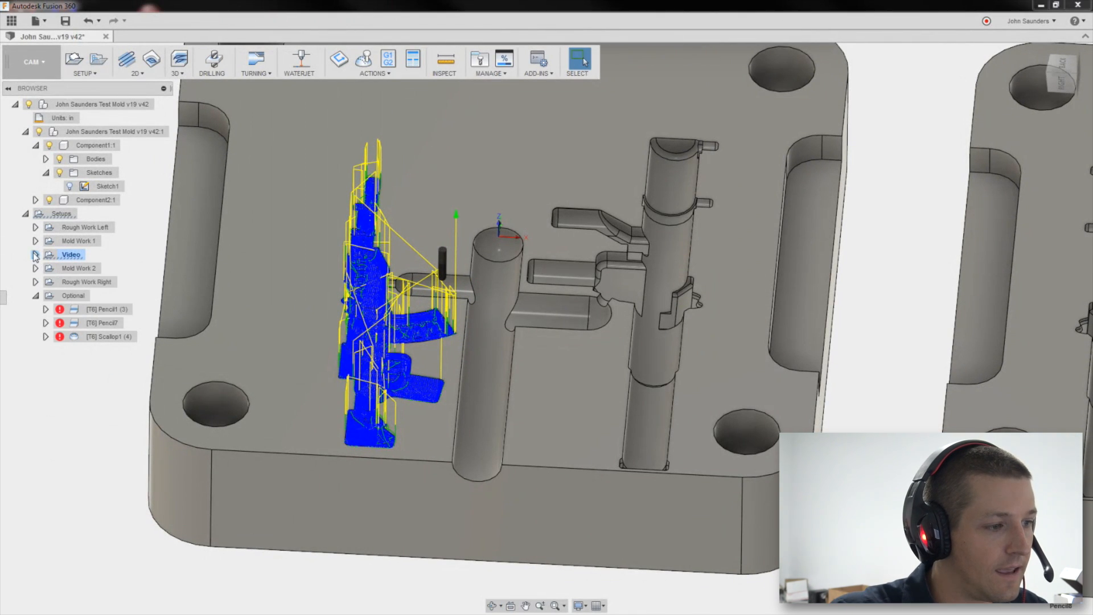
{"action": "left_click", "coordinate": [36, 268]}
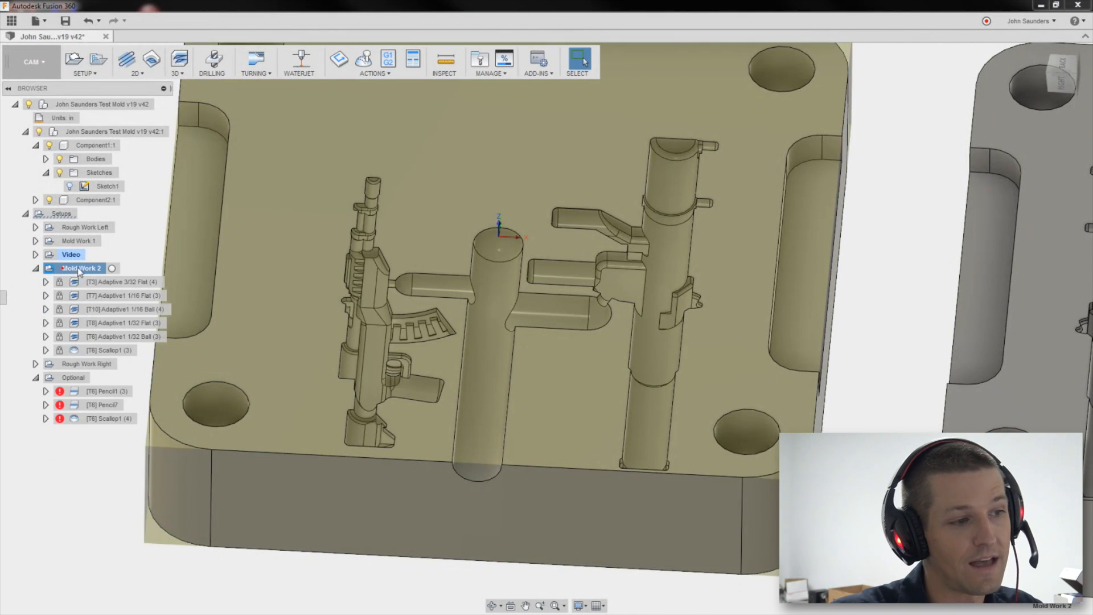
{"action": "left_click", "coordinate": [124, 282]}
{"action": "scroll", "coordinate": [181, 294], "scroll_direction": "down", "scroll_amount": 3}
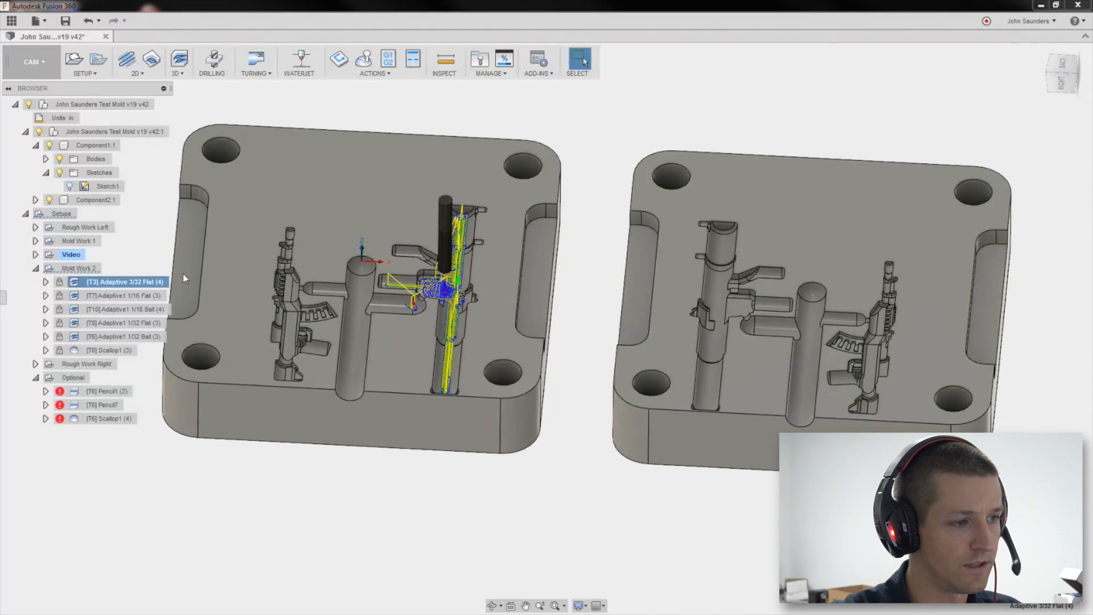
{"action": "left_click", "coordinate": [71, 255]}
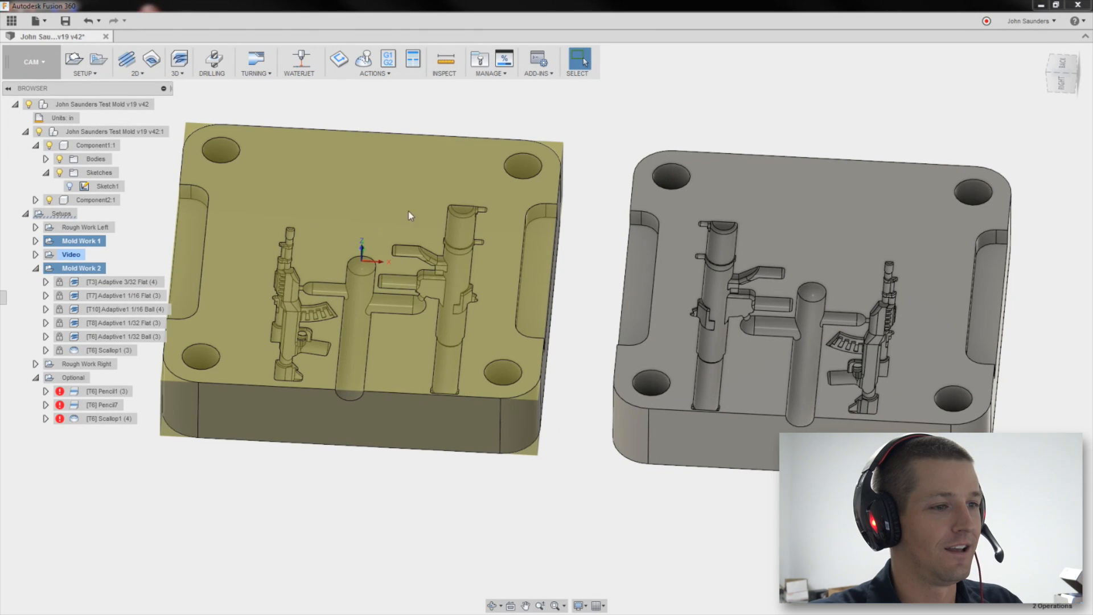
{"action": "middle_click_drag", "start_coordinate": [550, 108], "coordinate": [601, 129], "text": "shift"}
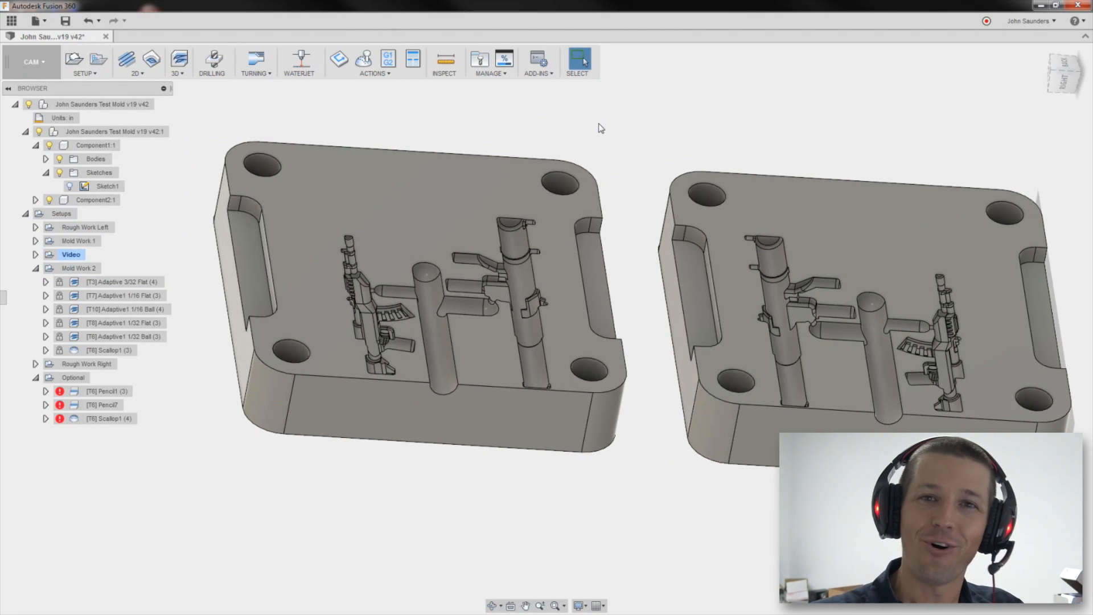